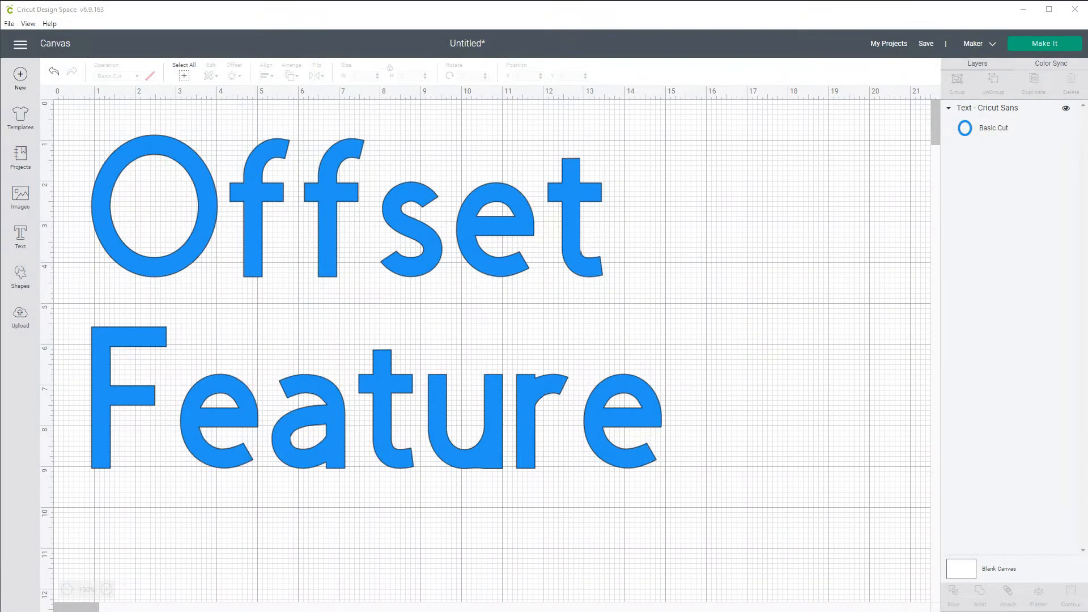
Start a new project in place of the unsaved one and add the text "Offset"
click(21, 79)
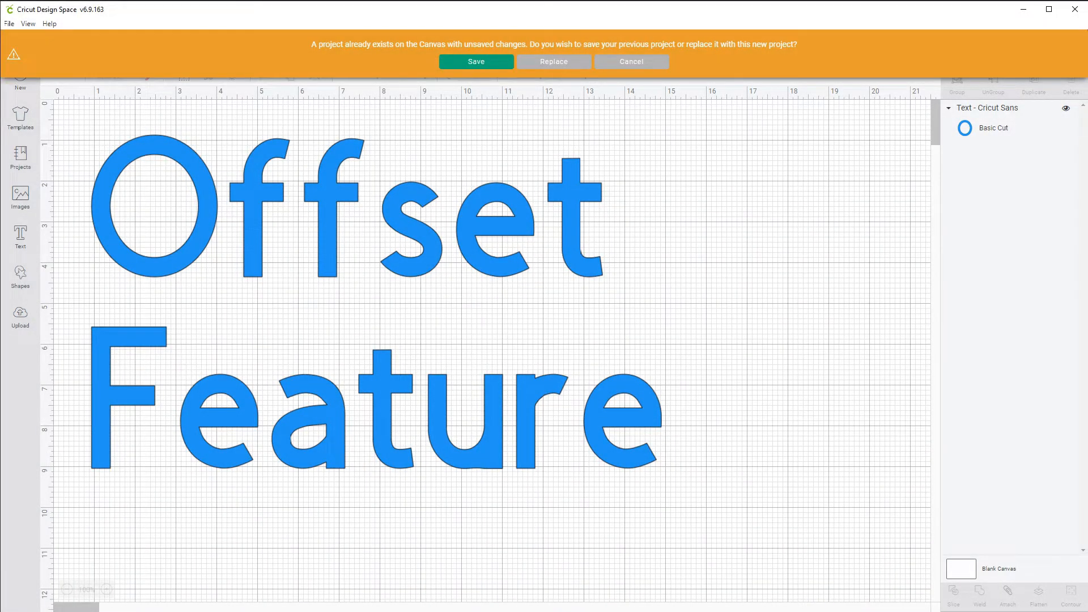
click(554, 62)
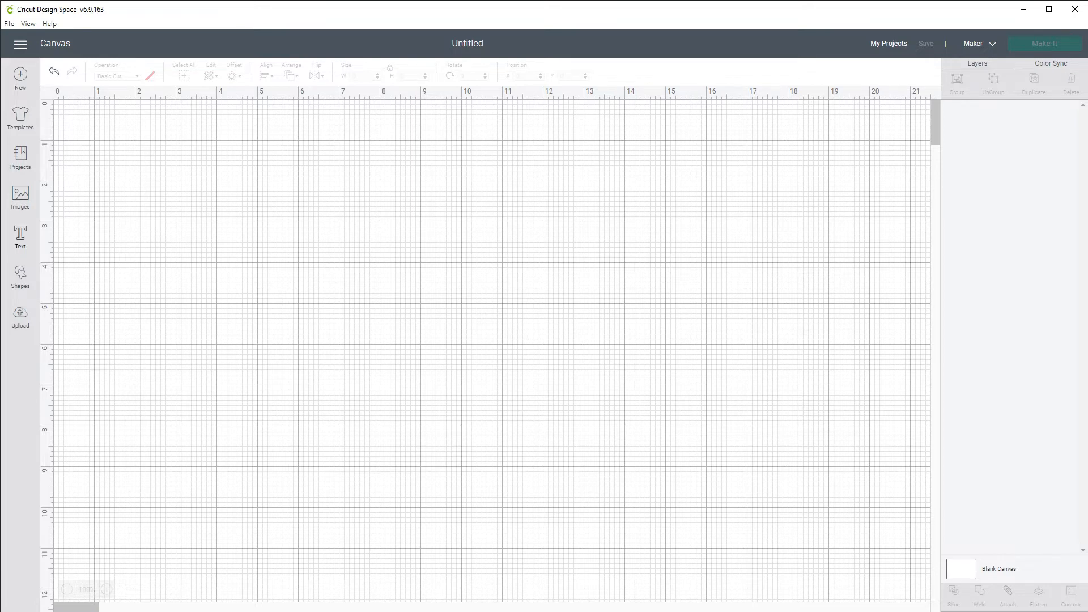
click(20, 235)
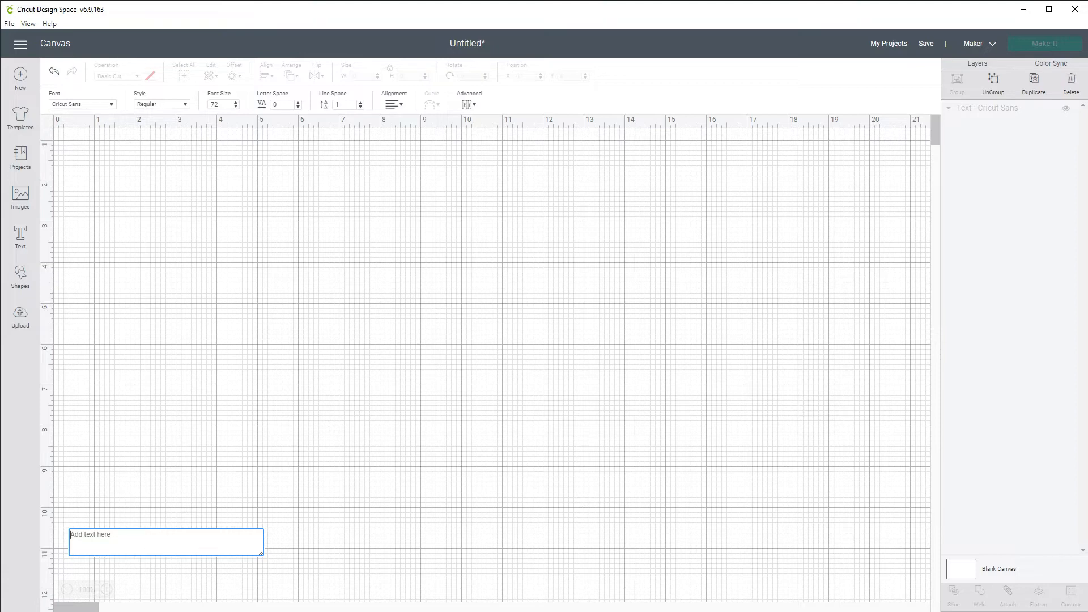
text(Offset)
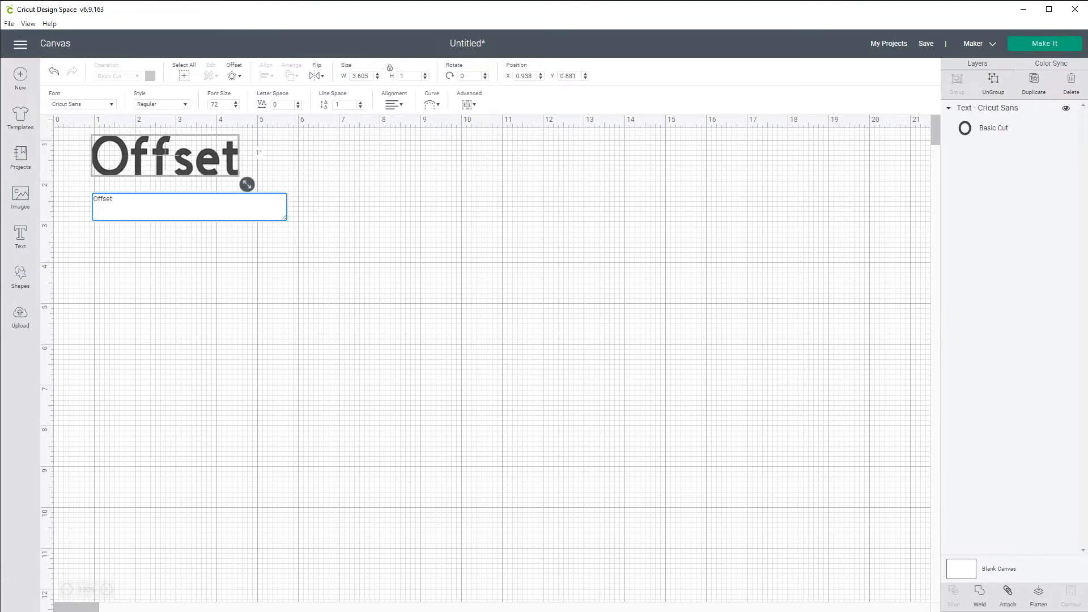
Enlarge the "Offset" text to about 11.27 × 3.13 in, place it mid-canvas and colour it light green
drag(247, 184, 559, 270)
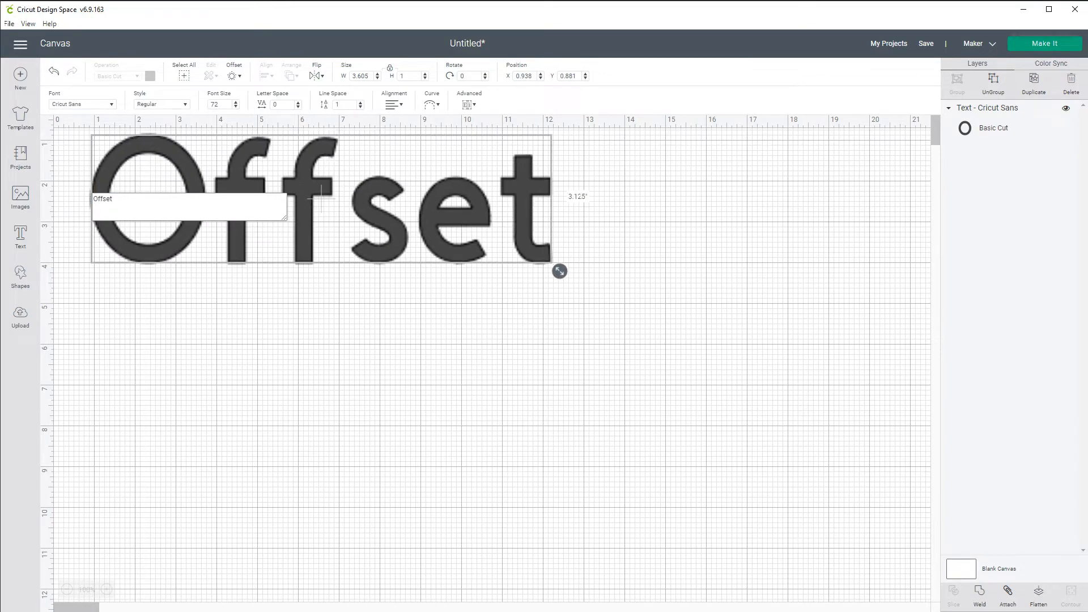
drag(321, 199, 459, 399)
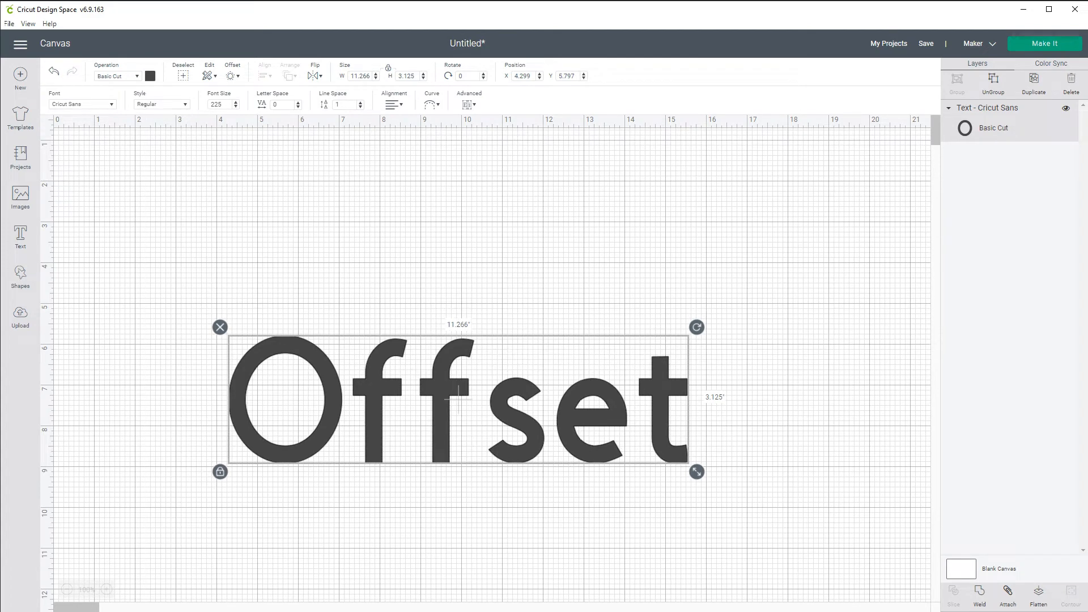
click(150, 76)
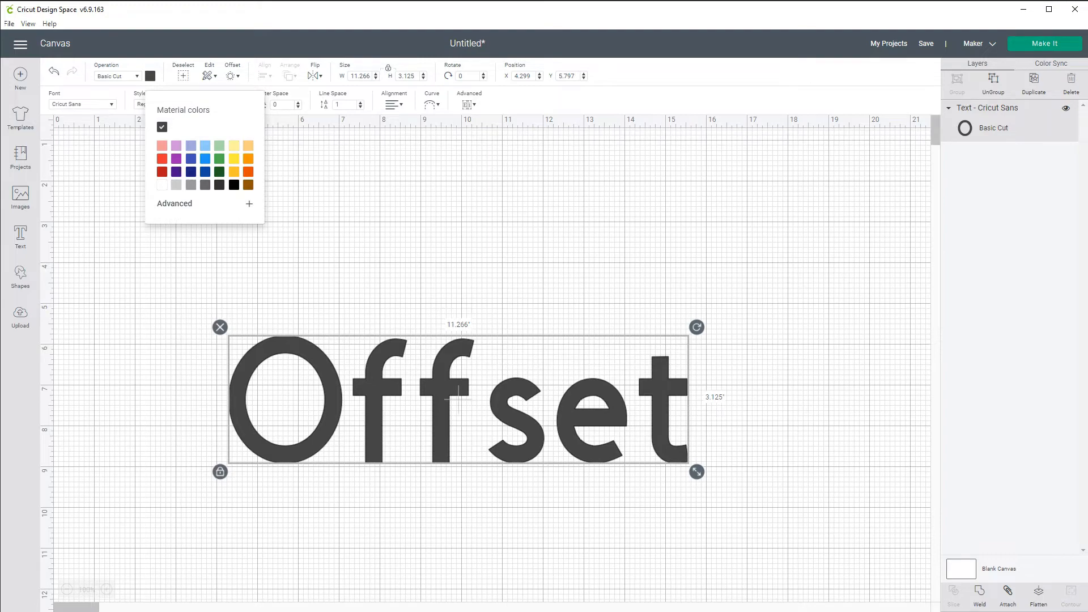
click(219, 145)
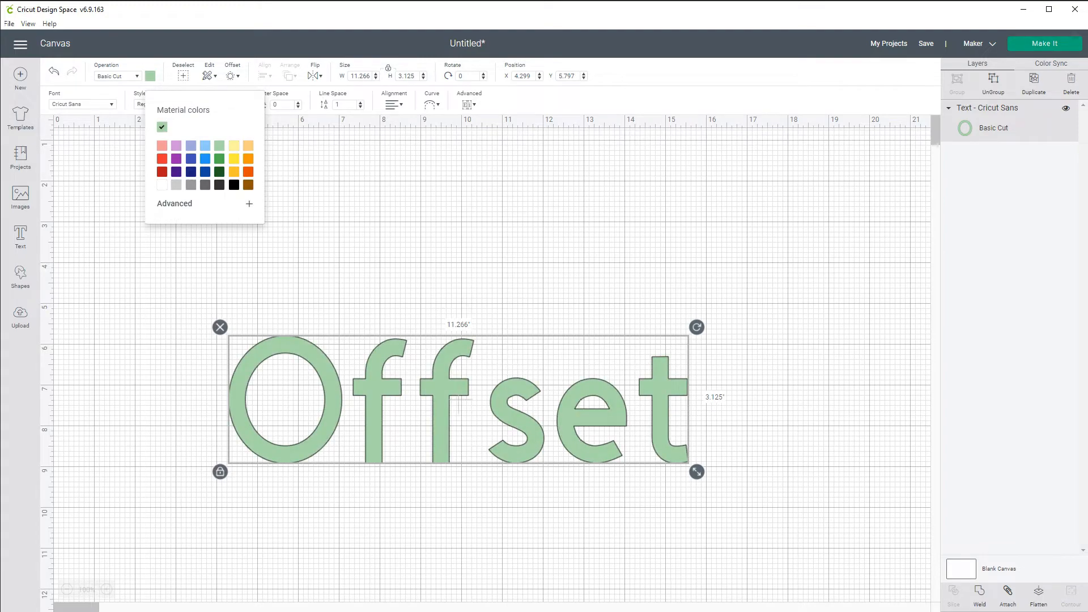
click(374, 238)
drag(458, 429, 482, 379)
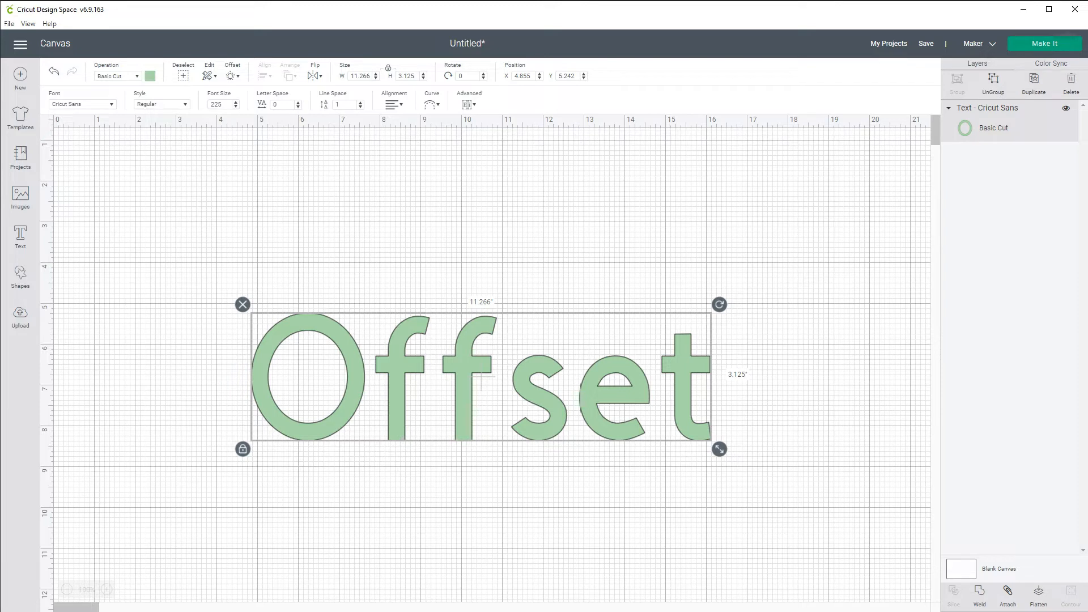
Compare square corners, and apply a welded 0.25 in offset with rounded corners around the text
click(233, 75)
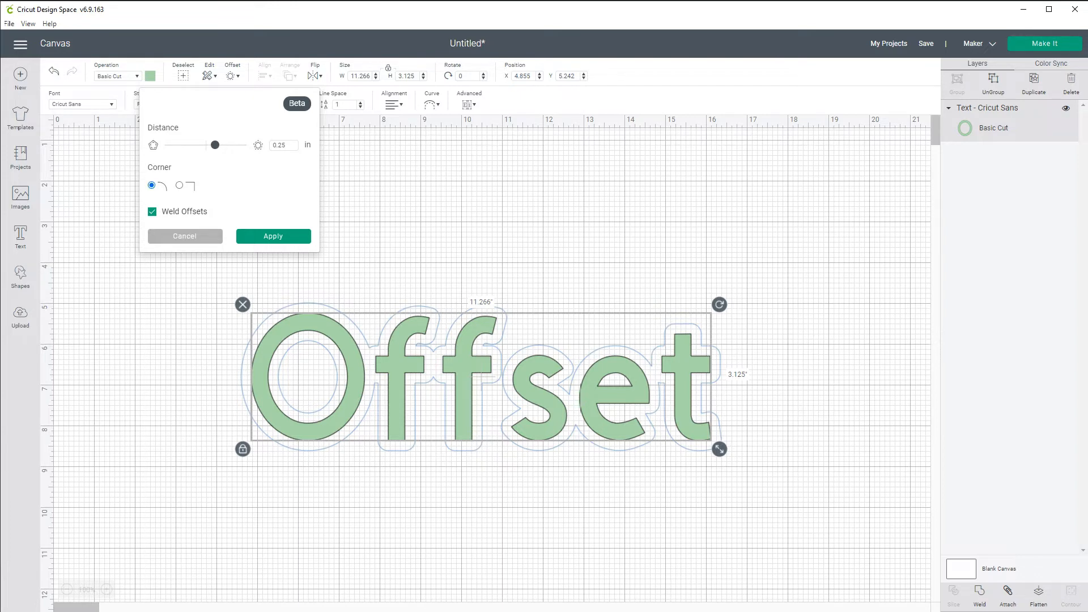
click(179, 185)
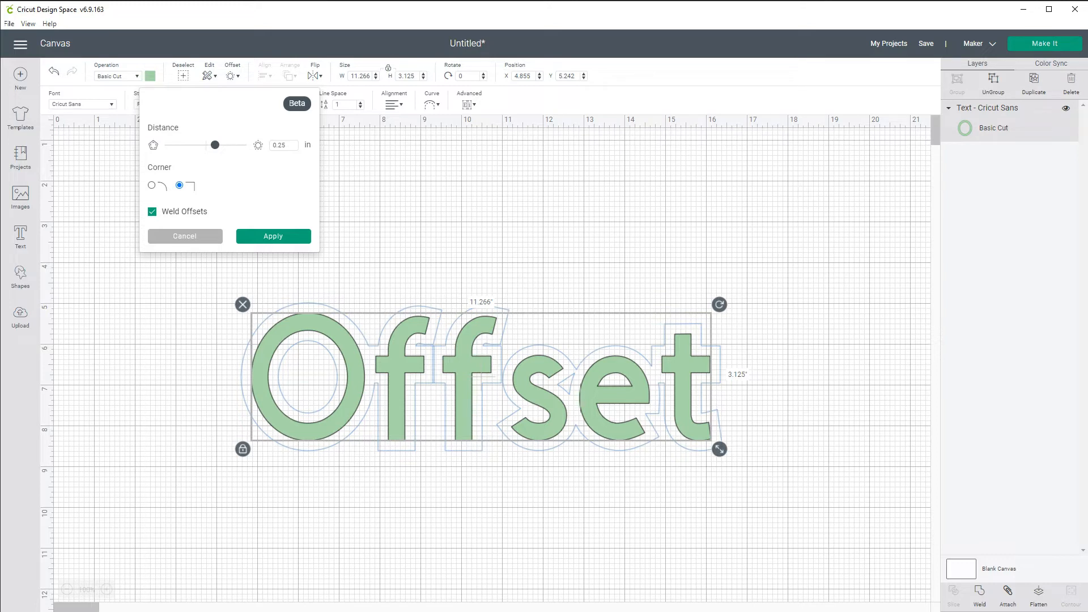
click(151, 185)
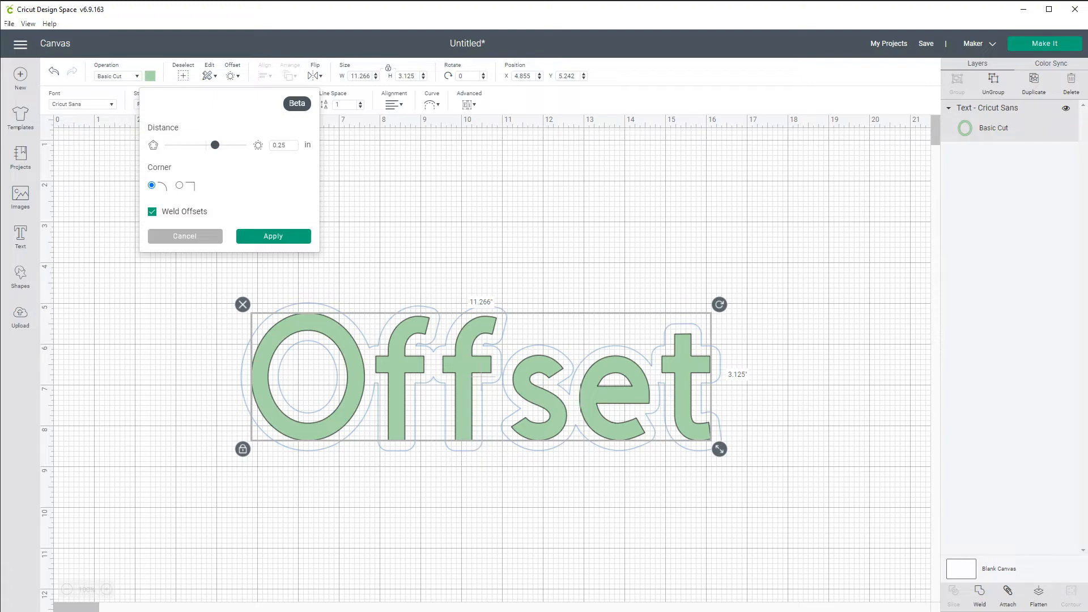
click(273, 237)
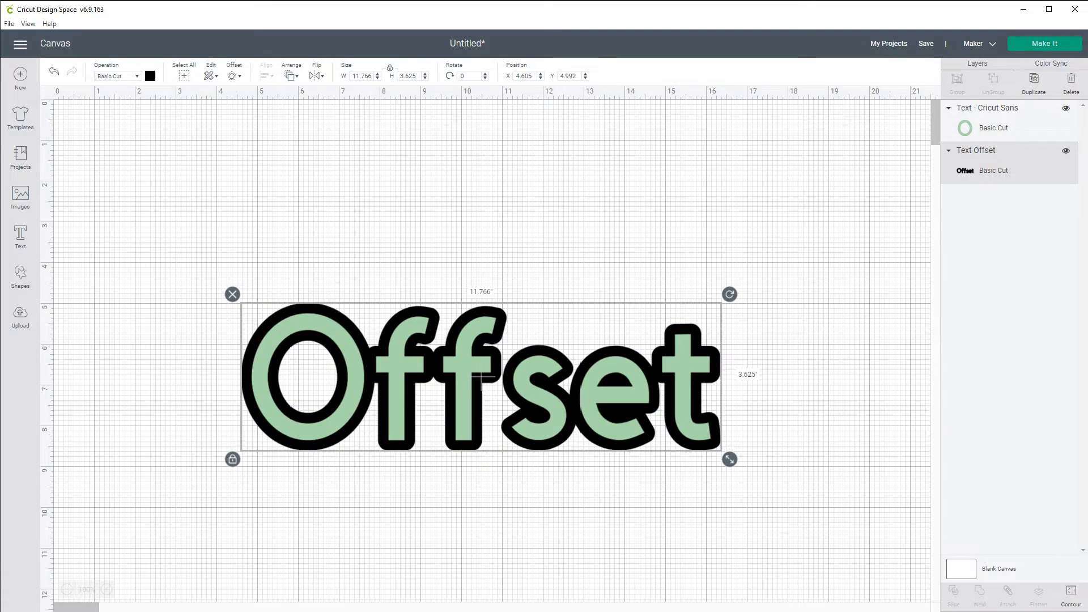
Separate the black welded offset from the green text, parking the offset at the canvas's right side and the text mid-canvas
drag(482, 376, 467, 554)
drag(480, 376, 469, 355)
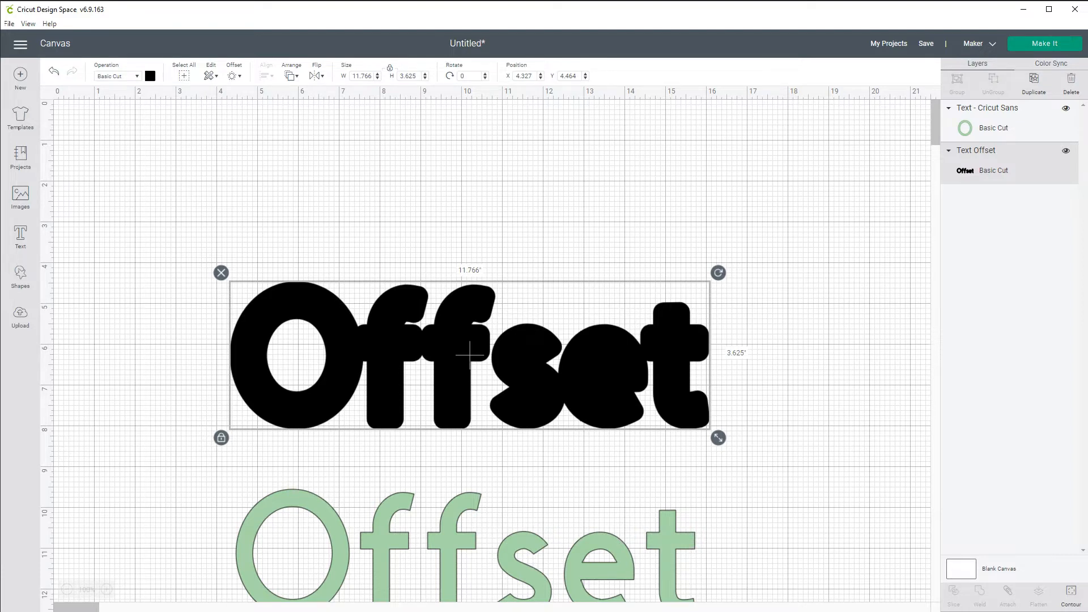
drag(469, 356, 1033, 392)
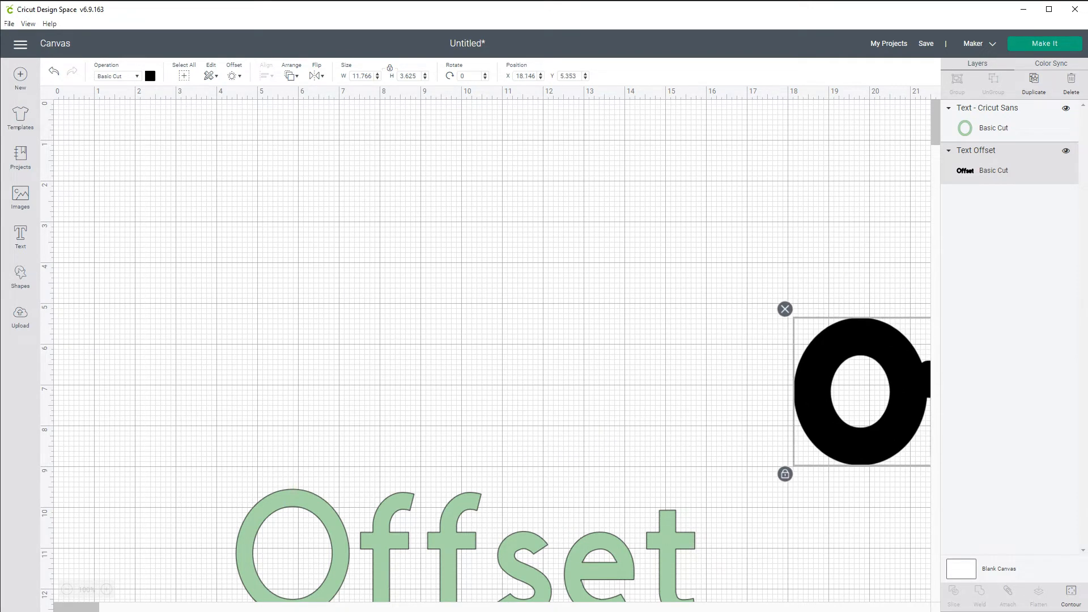
drag(464, 552, 401, 373)
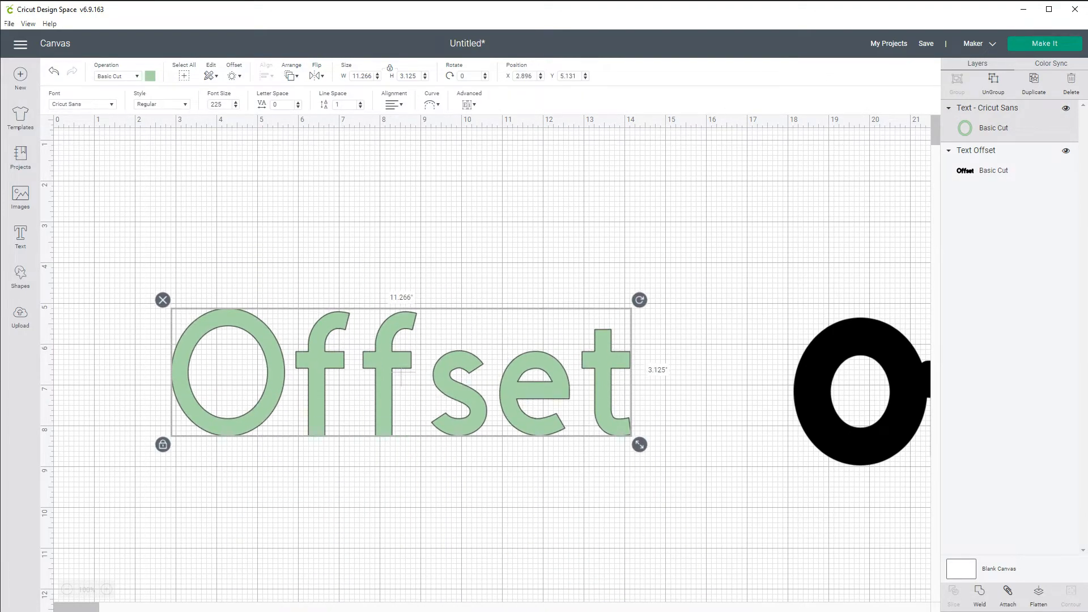
Apply a second 0.25 in rounded offset to the green text with Weld Offsets turned off
click(234, 75)
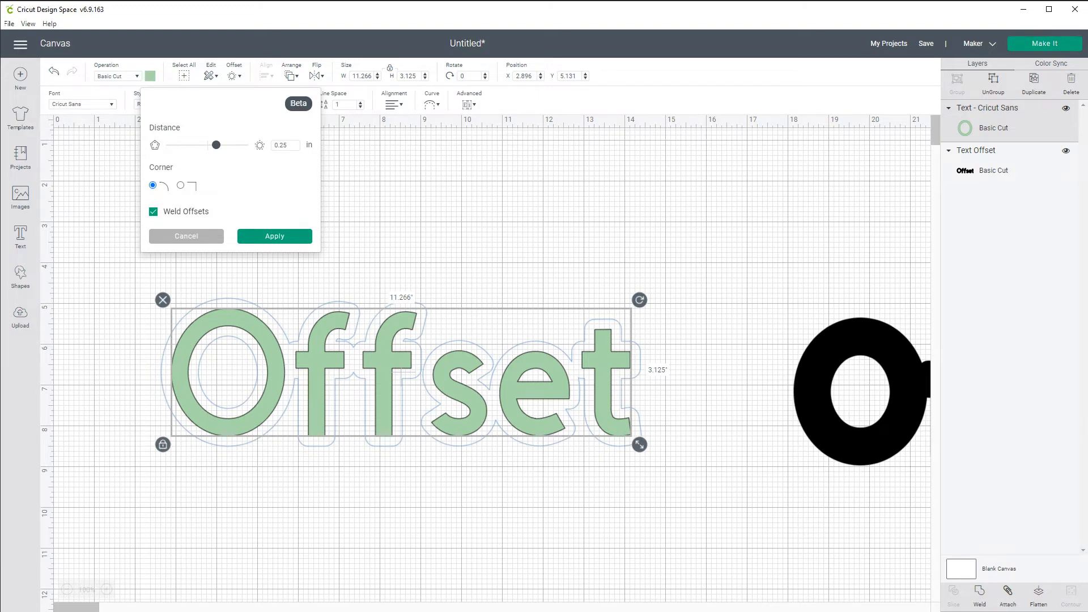
click(153, 211)
click(275, 236)
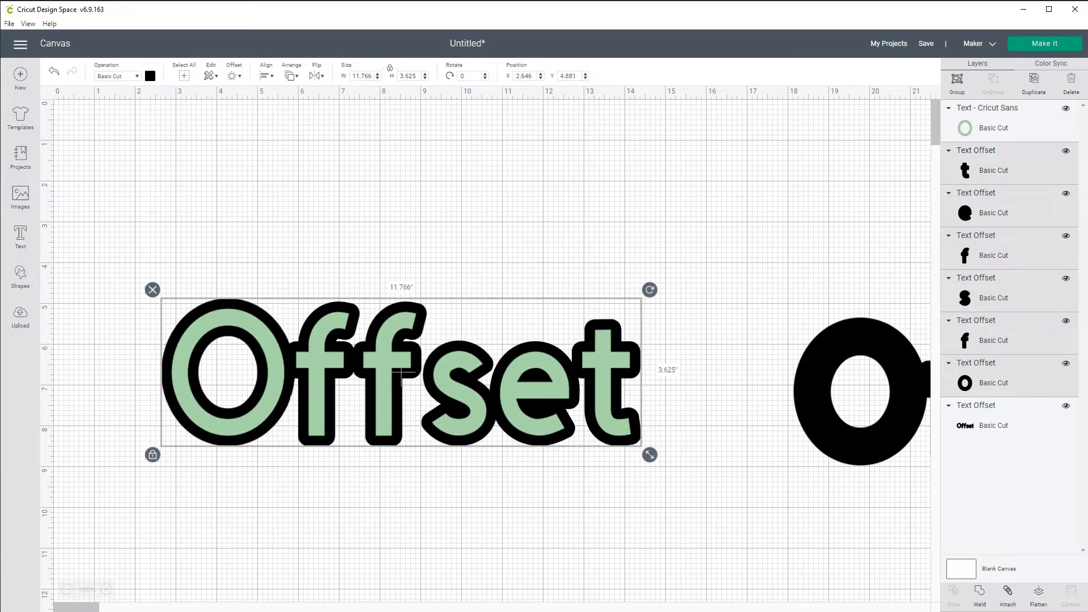
key(Escape)
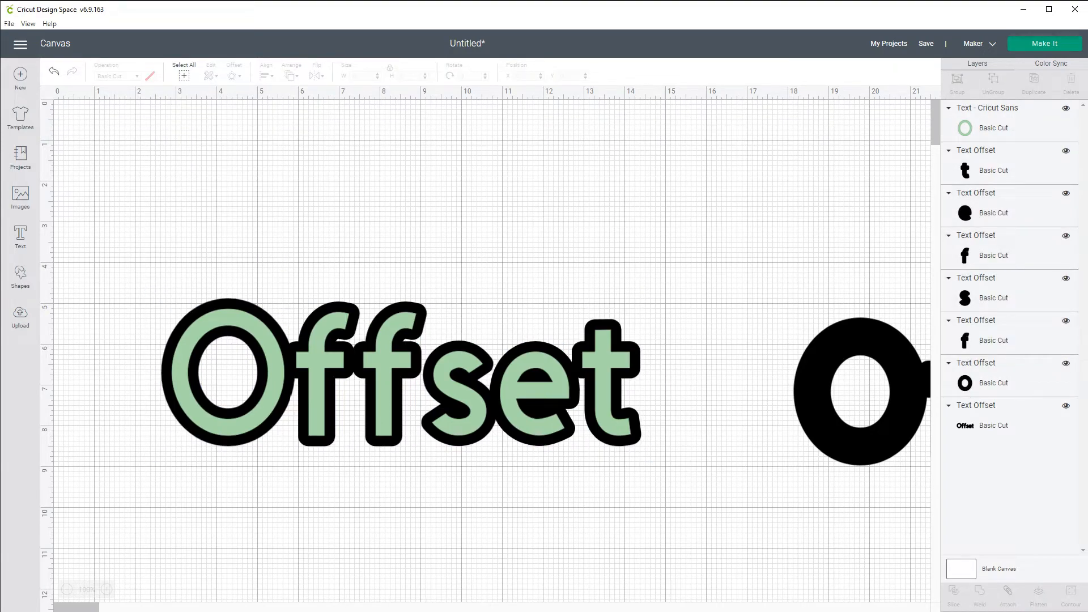
Move the green text below the unwelded offset and spread its individual black letters apart on the canvas
drag(340, 320, 633, 534)
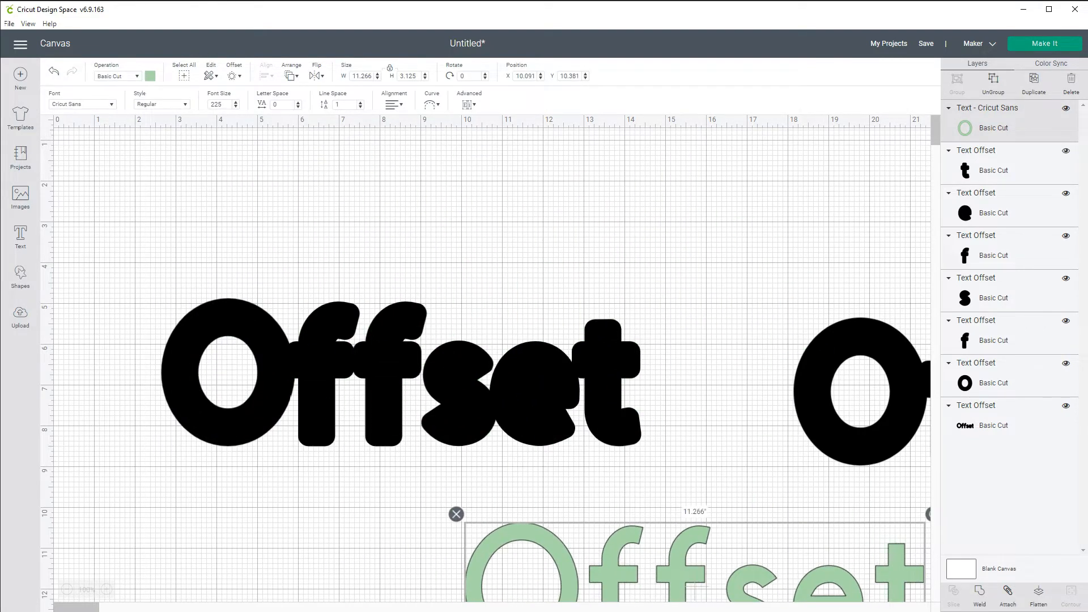
click(607, 384)
drag(606, 383, 678, 328)
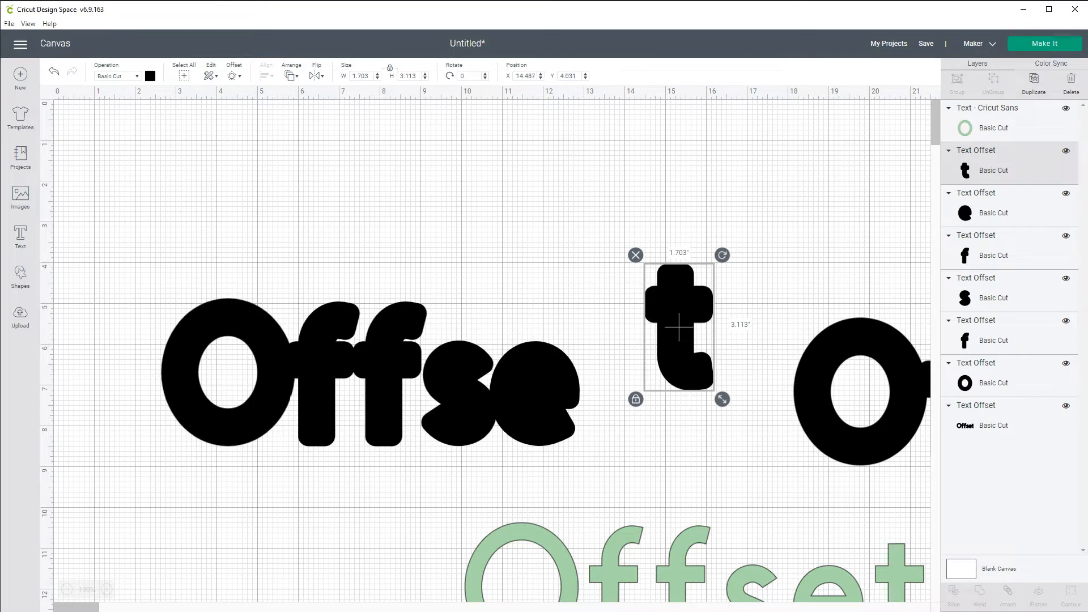
drag(529, 390, 553, 284)
drag(460, 393, 491, 446)
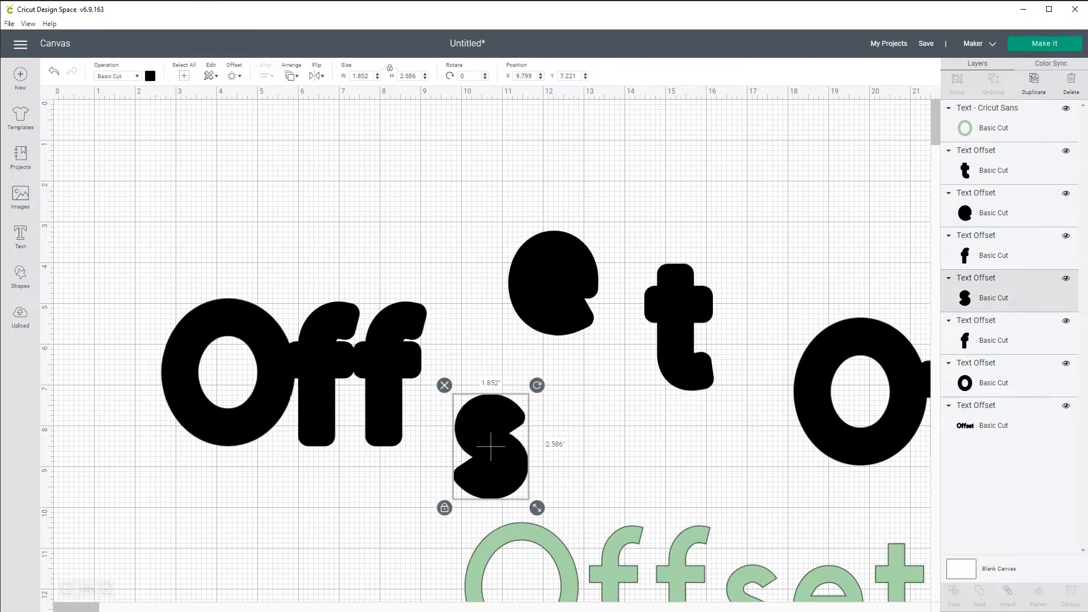
drag(400, 374, 396, 481)
drag(322, 371, 367, 288)
drag(284, 340, 246, 288)
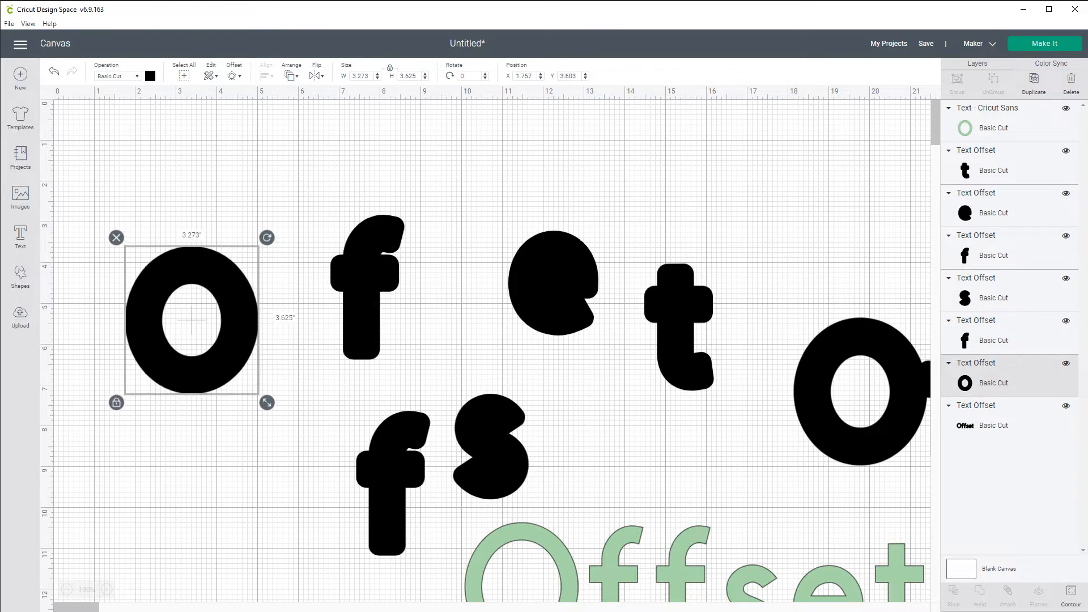
Duplicate the green "Offset" text, place the copy above the original and ungroup the copy into single letters
drag(695, 591, 509, 521)
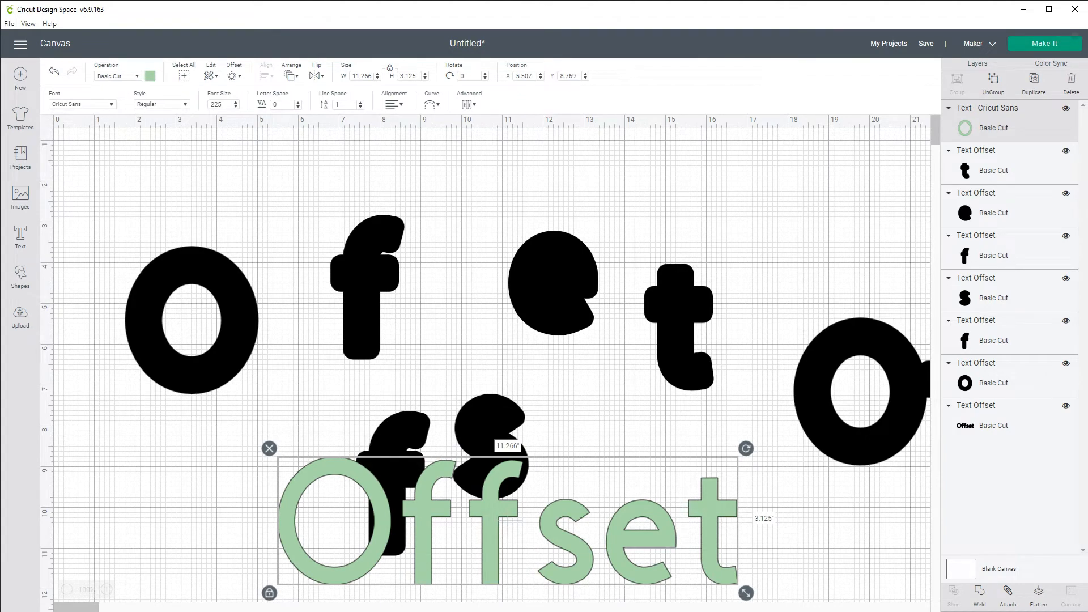
key(ctrl+d)
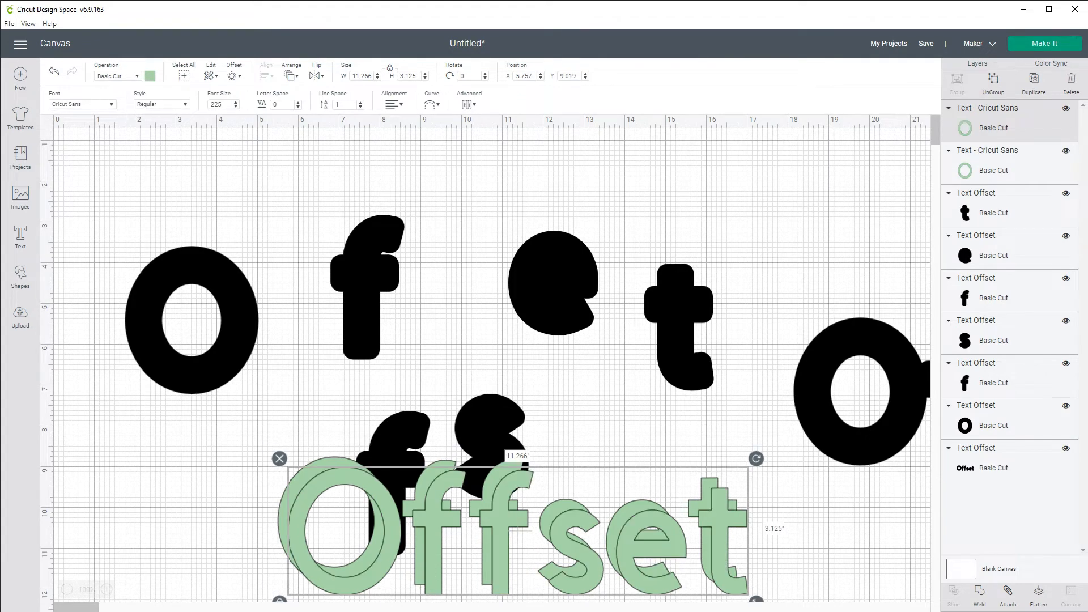
drag(518, 536, 477, 221)
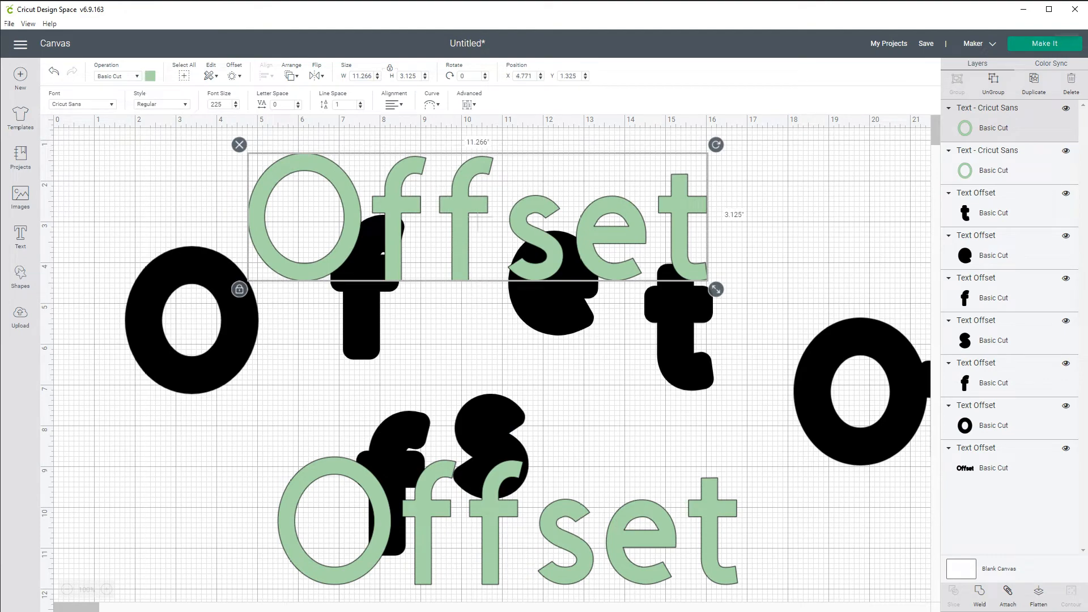
click(993, 84)
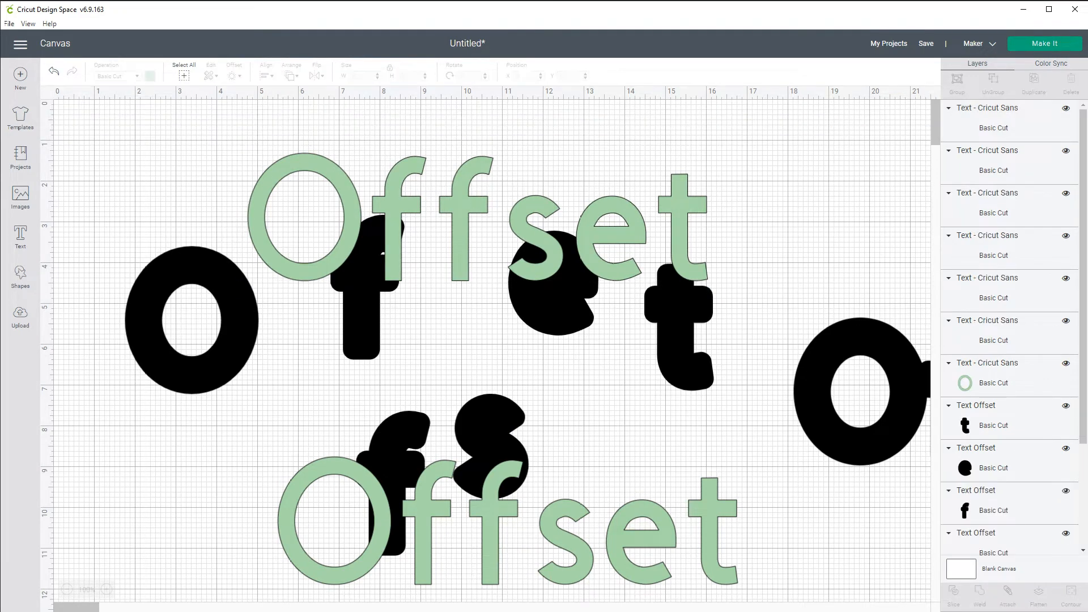
Place the loose green t, s and e on their matching black offsets, and move the layered s above the t
drag(680, 238, 675, 337)
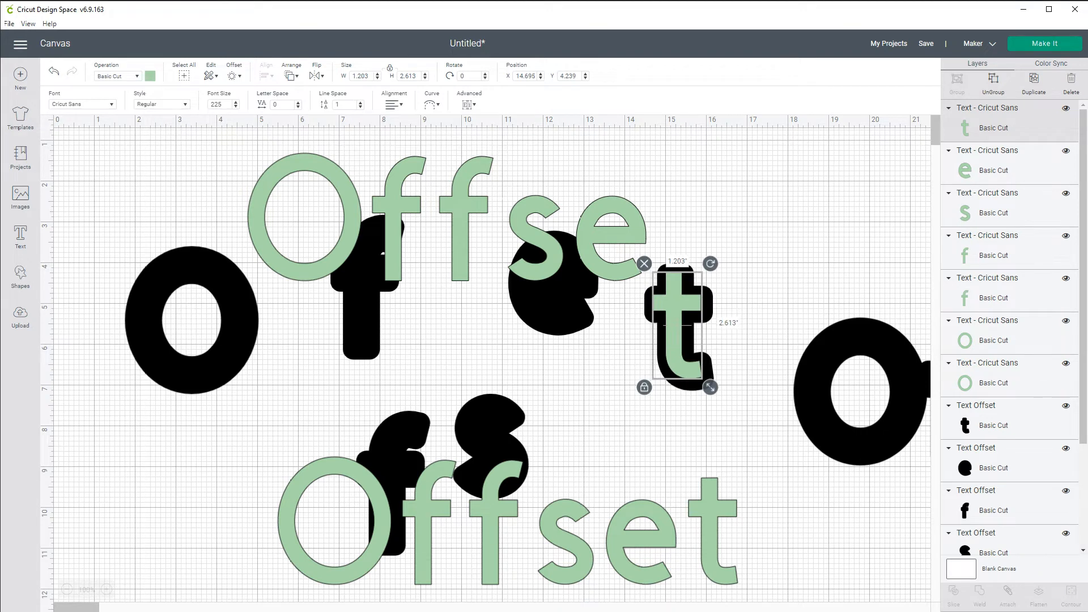
drag(535, 238, 372, 284)
drag(510, 432, 491, 442)
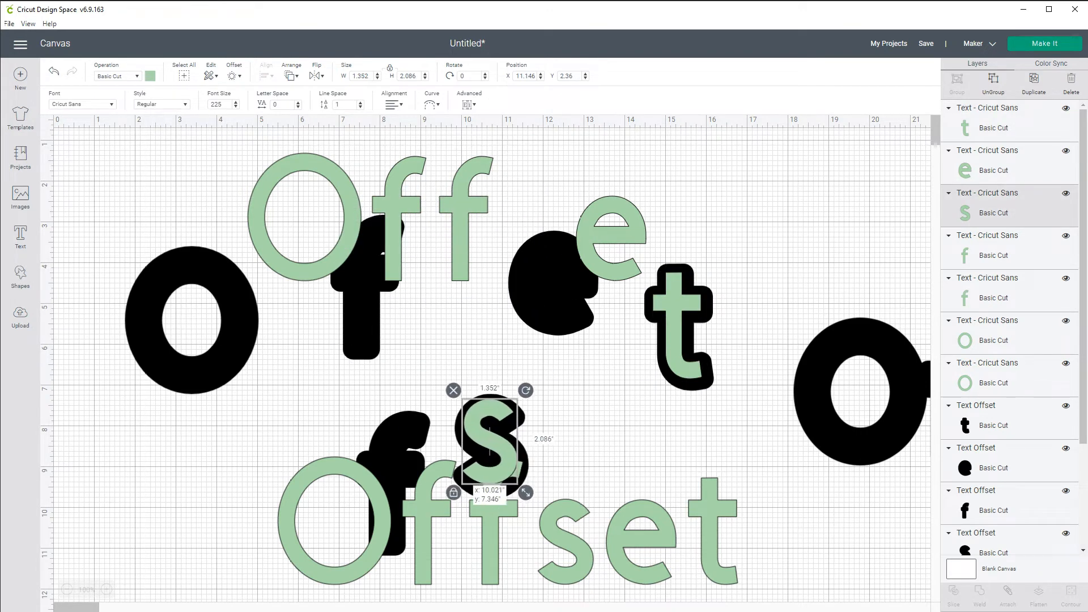
drag(611, 244, 554, 290)
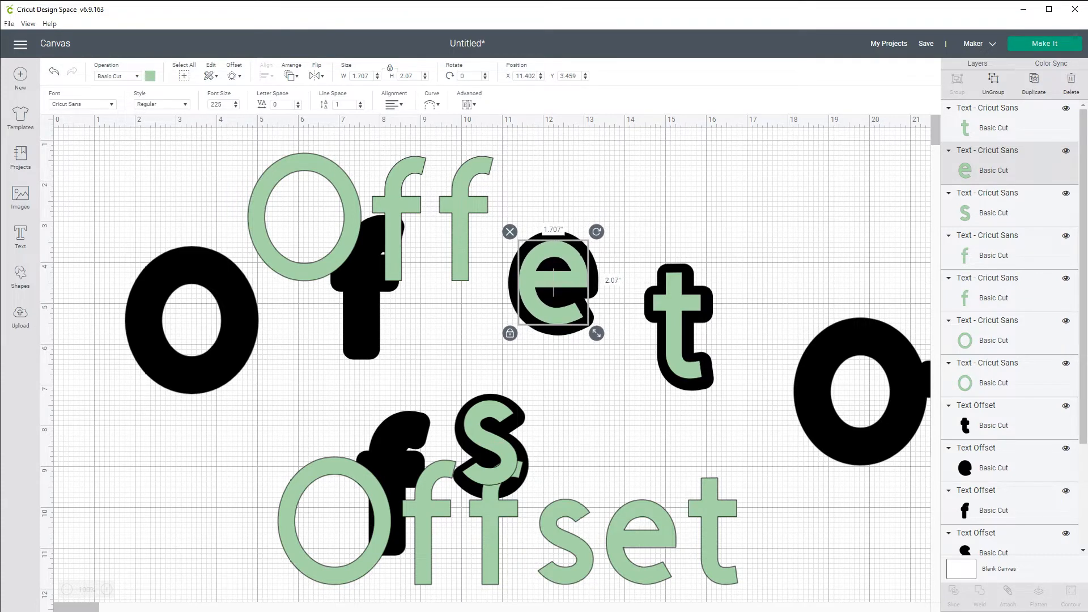
click(527, 362)
drag(491, 451, 770, 210)
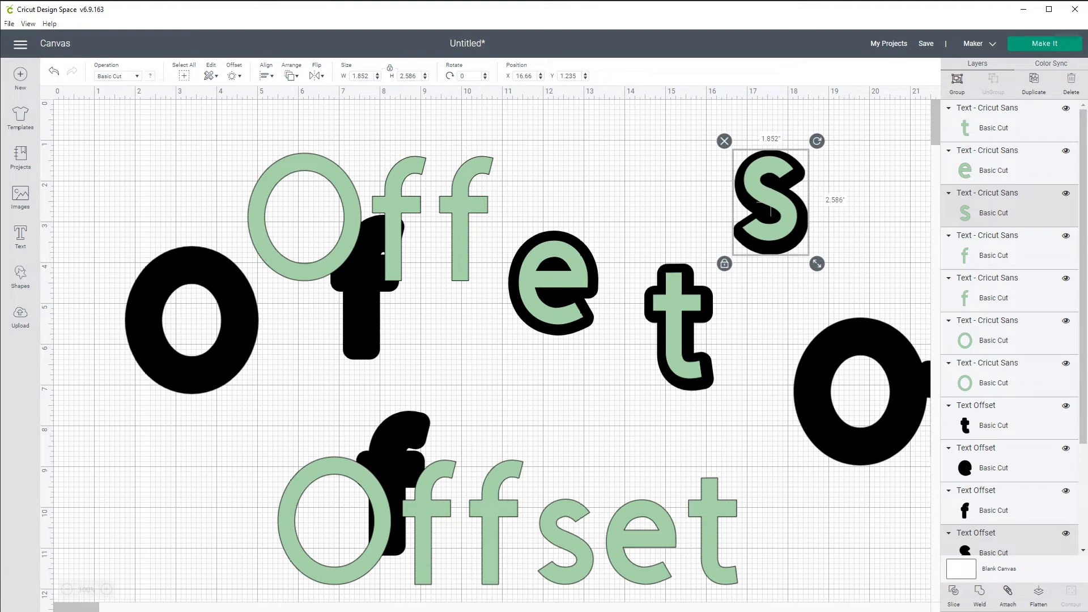
Place the green O and both green f letters on their black offsets, moving the lower f offset clear of the intact text
drag(258, 227, 193, 318)
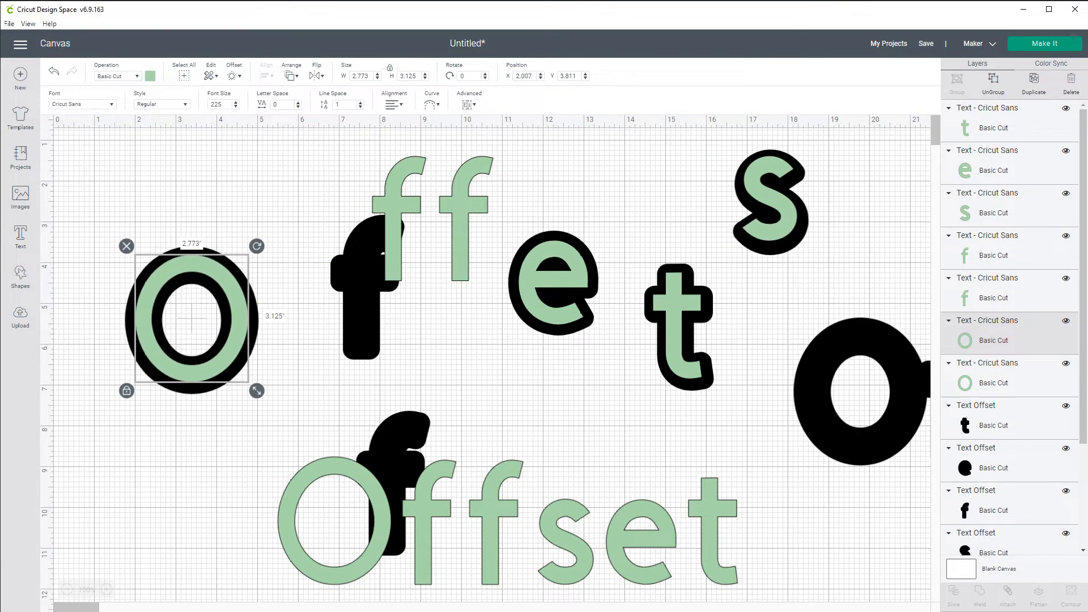
drag(394, 238, 362, 304)
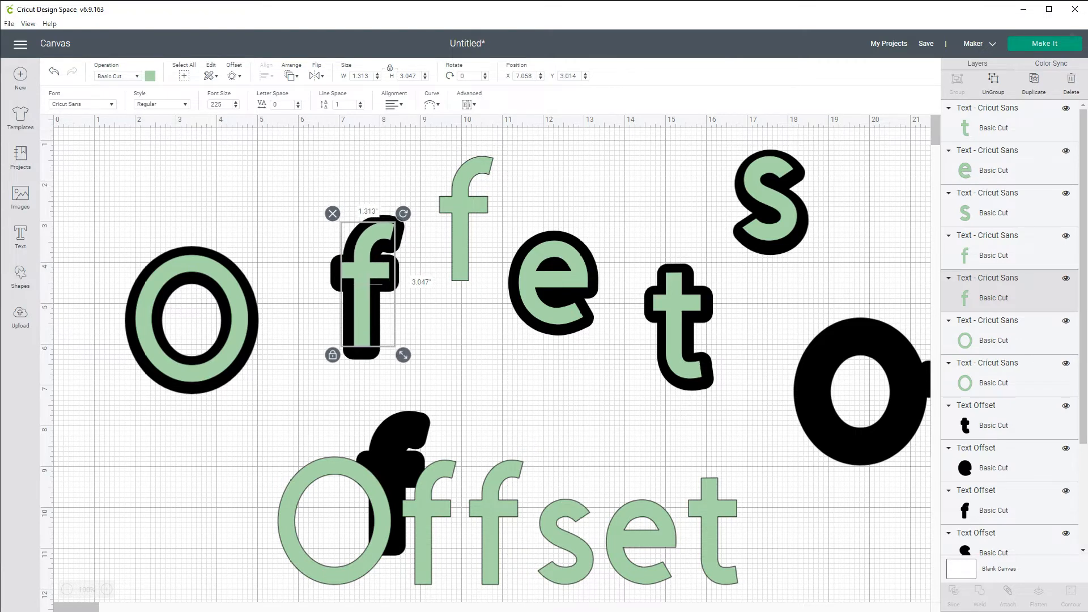
drag(396, 484, 450, 368)
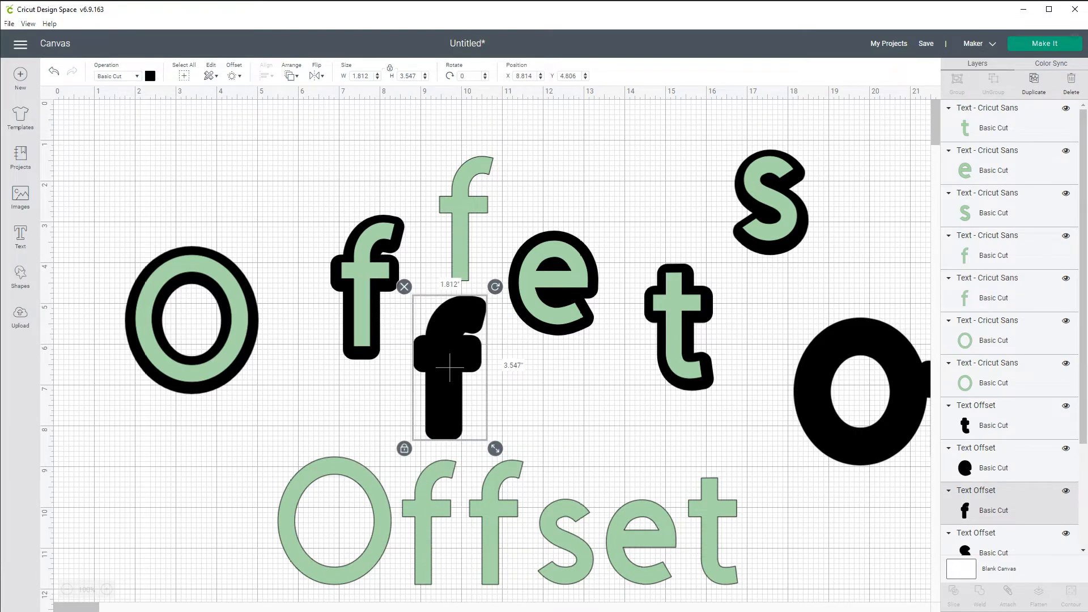
drag(462, 244, 446, 392)
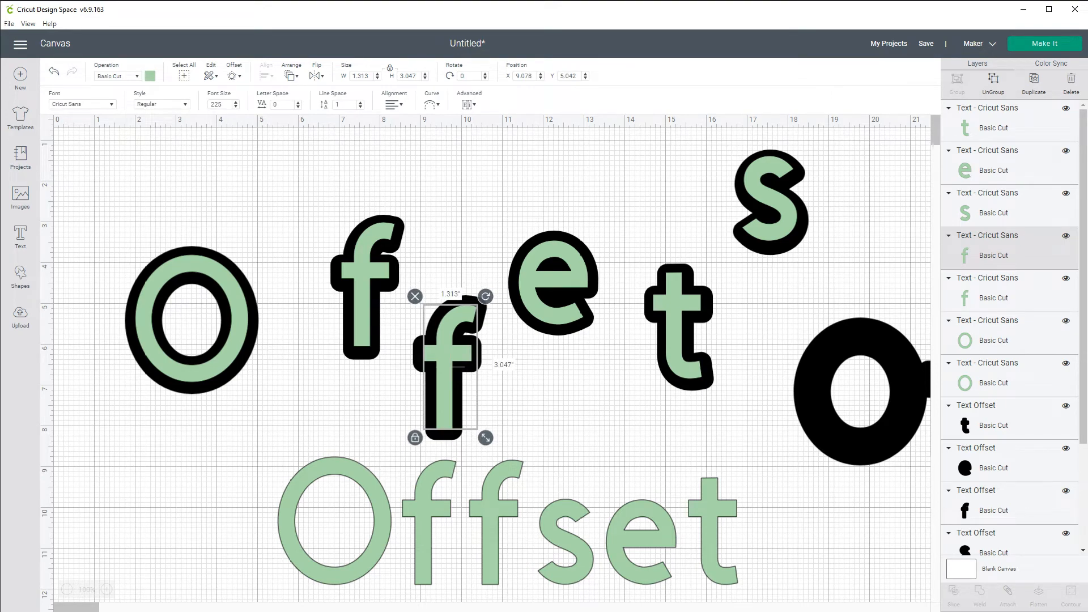
Delete all the loose green letters and black offsets above the intact "Offset" text and move that text slightly up
drag(77, 150, 838, 406)
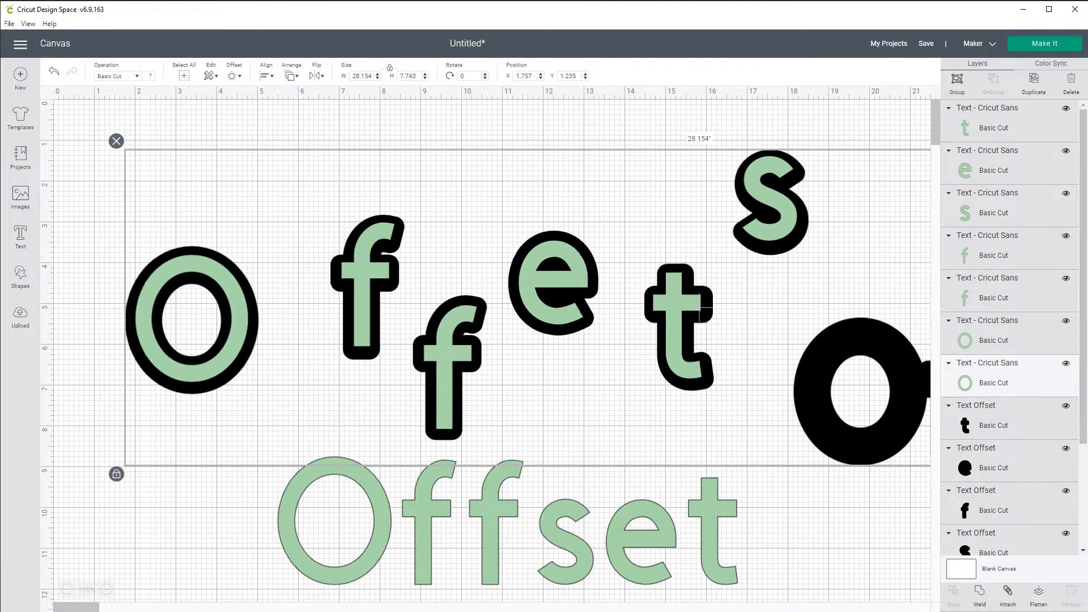
key(Delete)
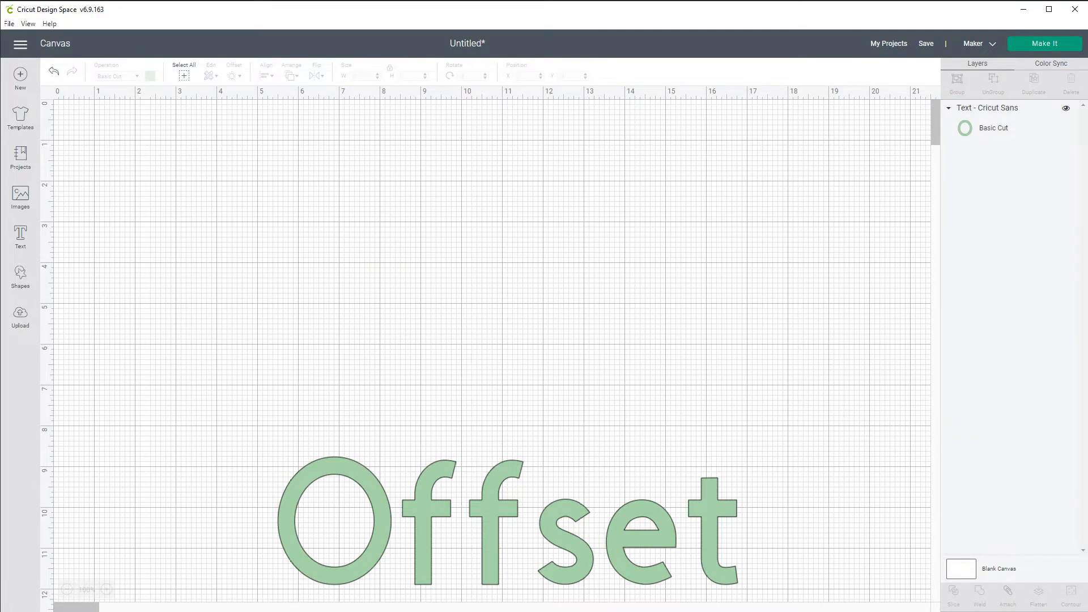
drag(491, 513, 525, 473)
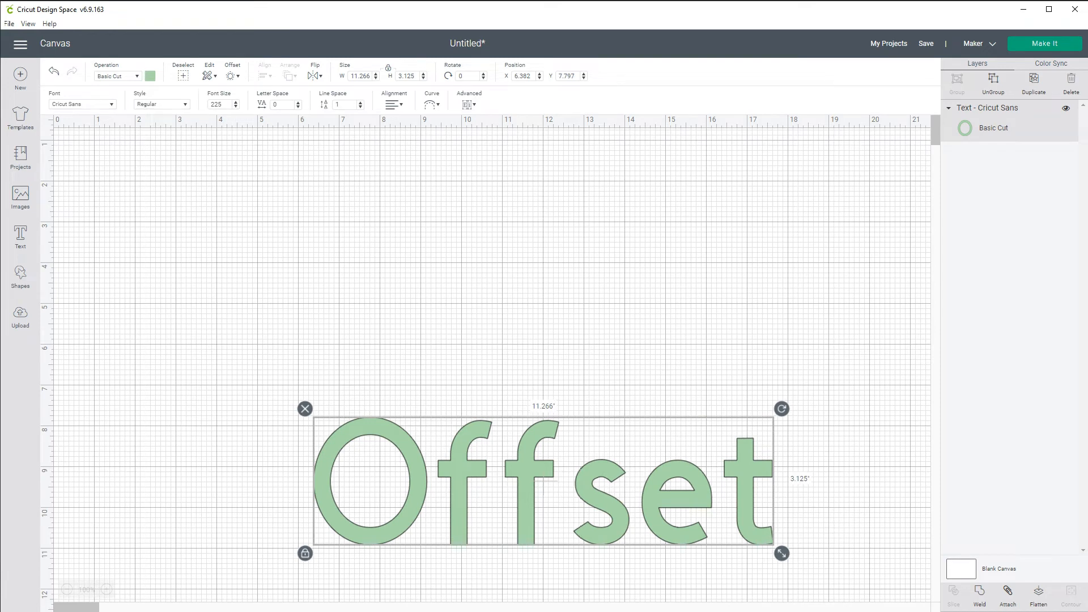
Apply a welded offset of 0.125 in with rounded corners to the green "Offset" text
click(232, 75)
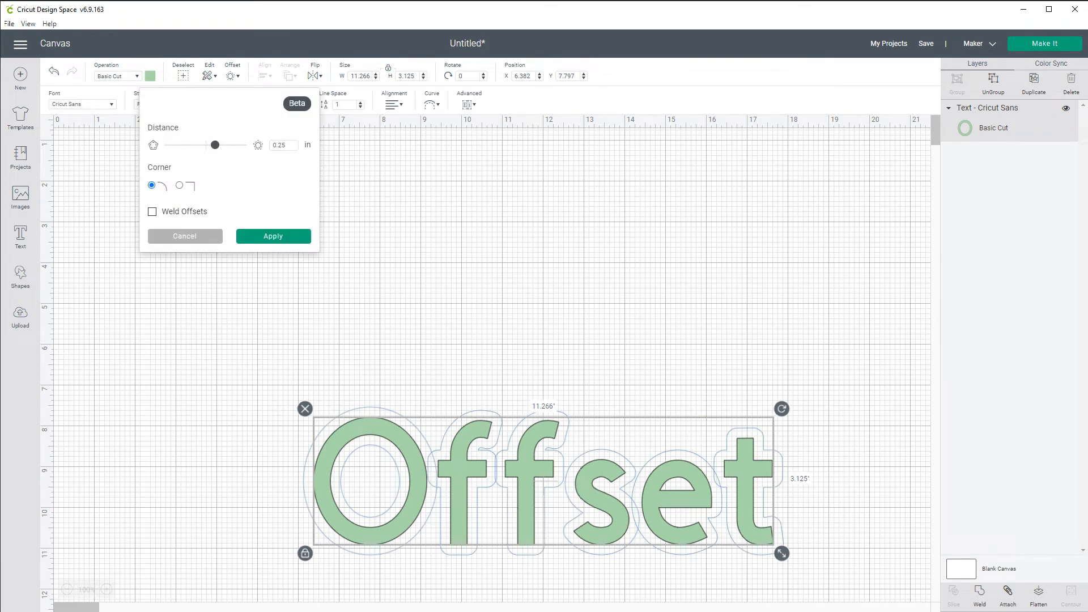
click(152, 211)
click(286, 145)
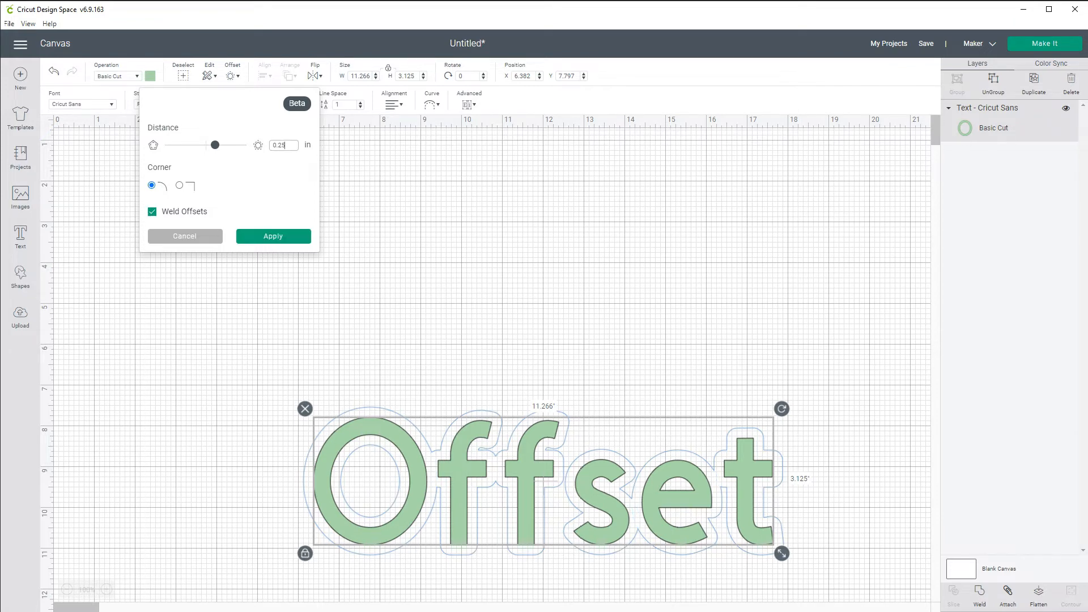
drag(285, 145, 277, 145)
text(125)
key(Return)
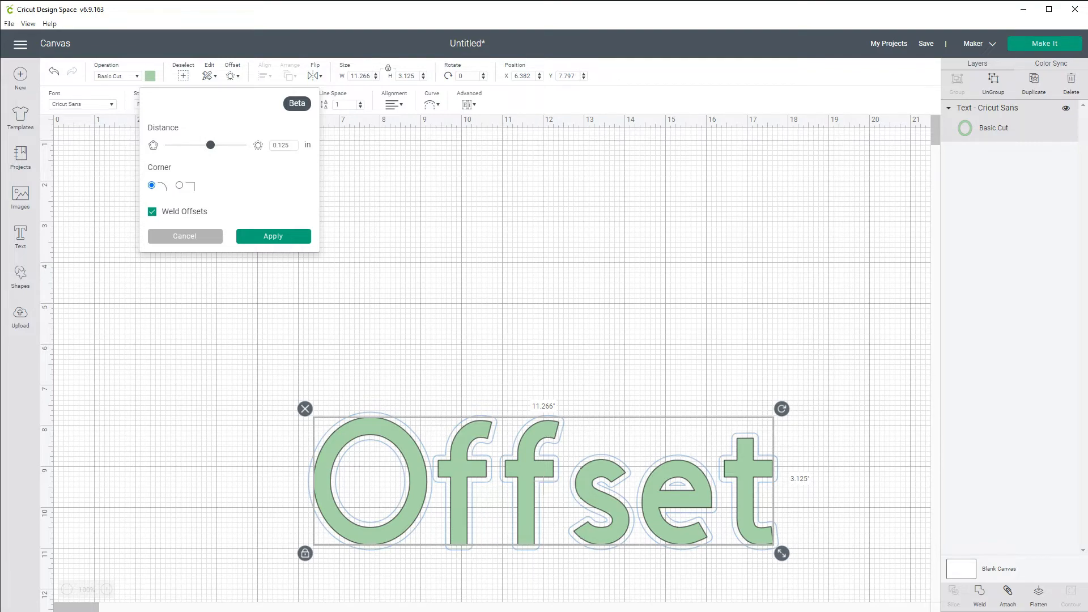
click(274, 236)
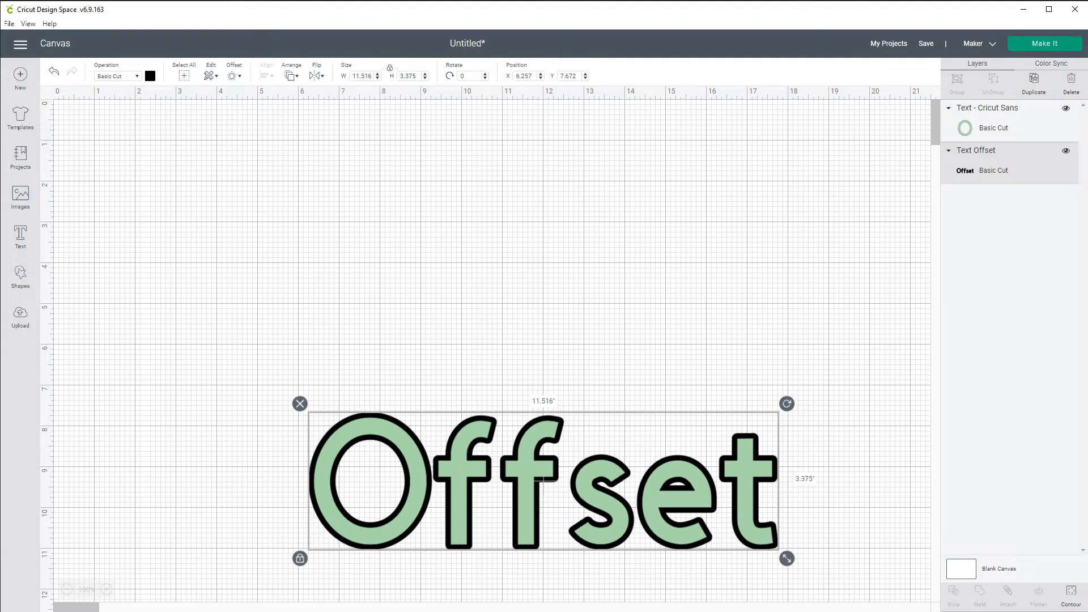
Move the text and its black offset together higher on the canvas, and place a duplicate of the green text alone below them
drag(494, 338, 585, 510)
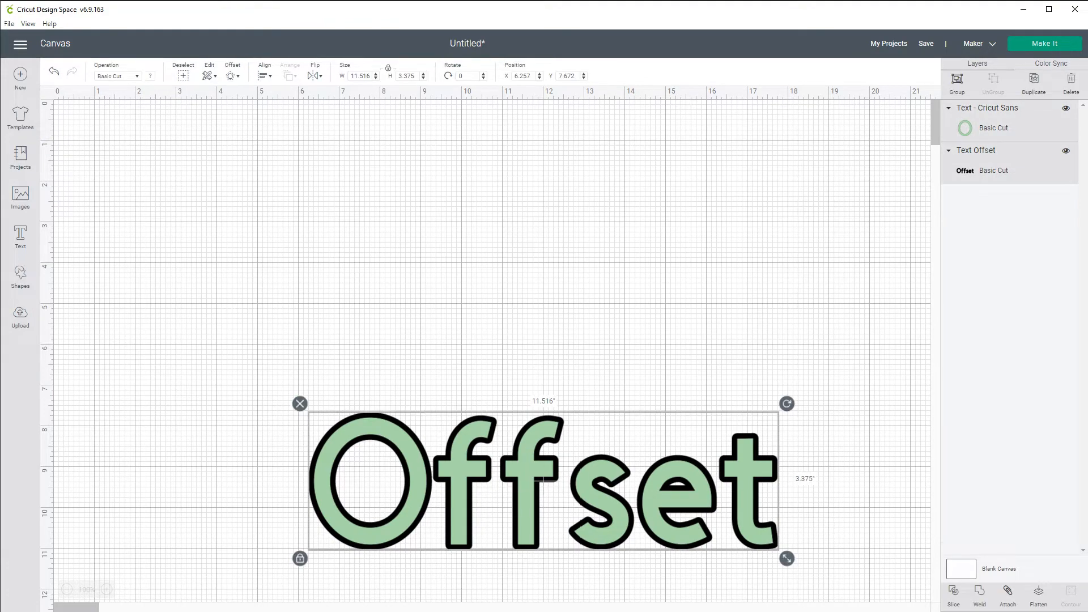
drag(543, 478, 511, 253)
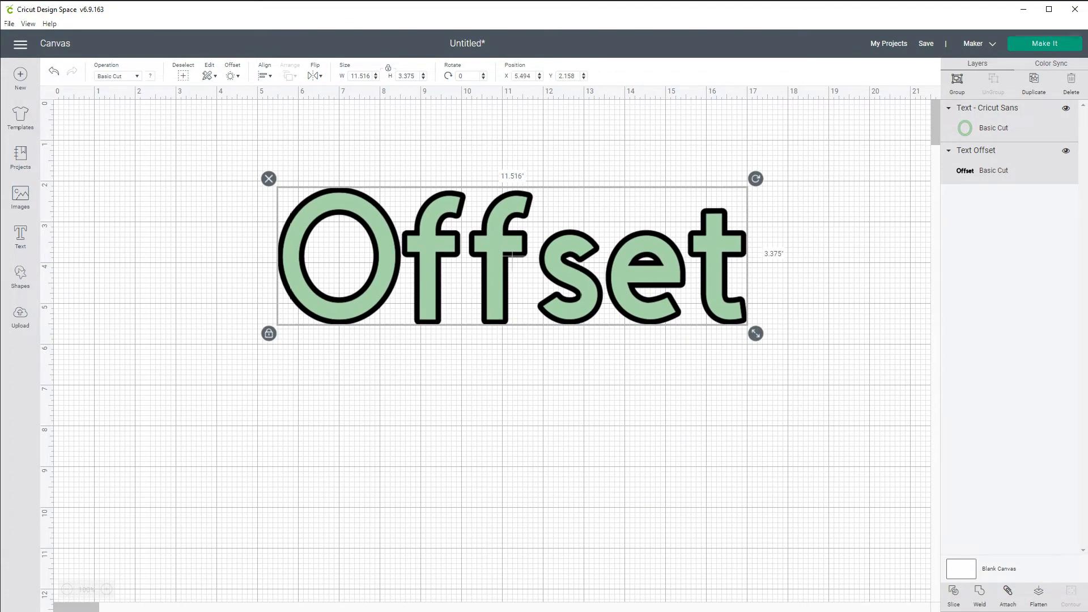
click(517, 378)
click(513, 253)
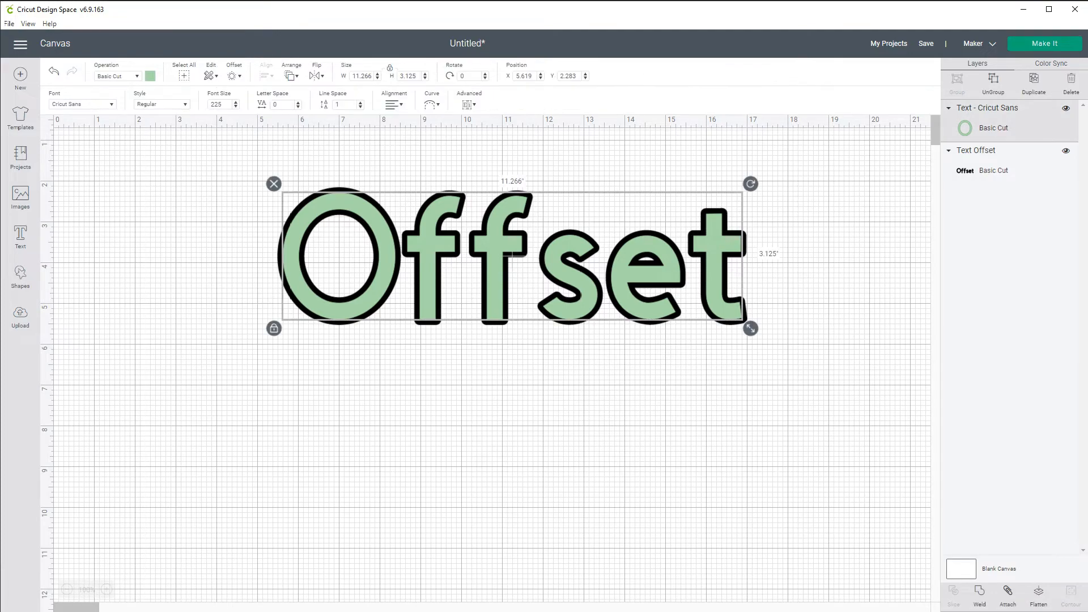
key(ctrl+d)
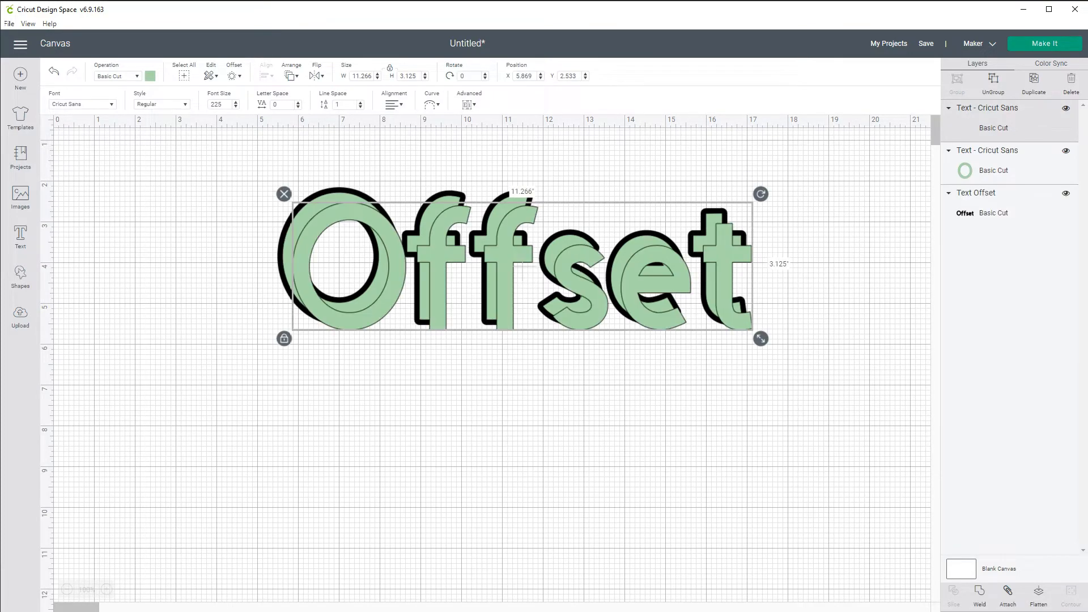
drag(523, 270, 588, 541)
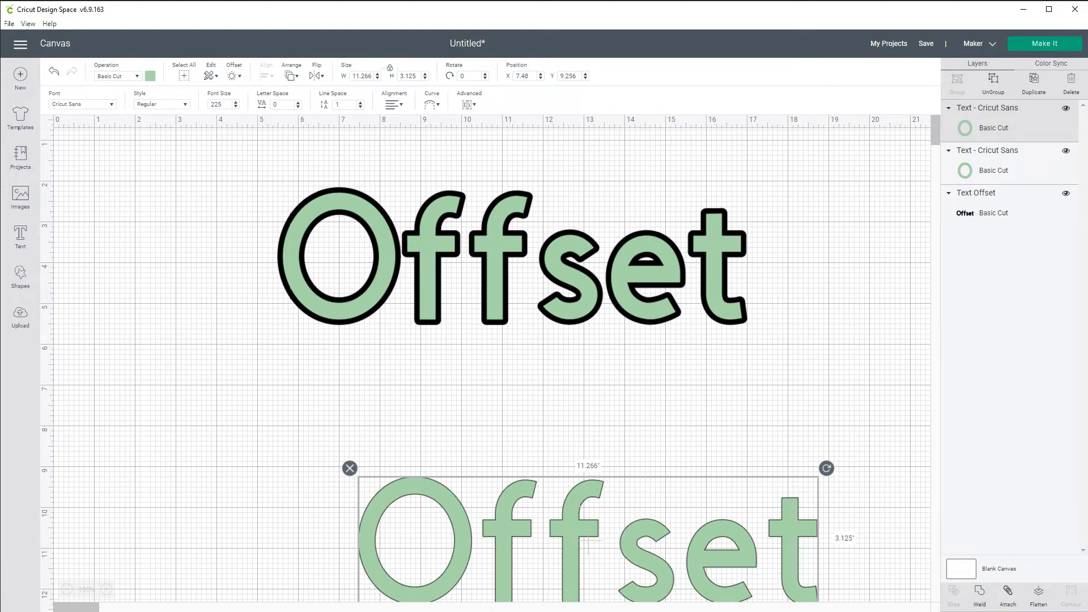
Flatten the upper green text with its black offset into one printable image, and unflatten it again
drag(252, 173, 788, 308)
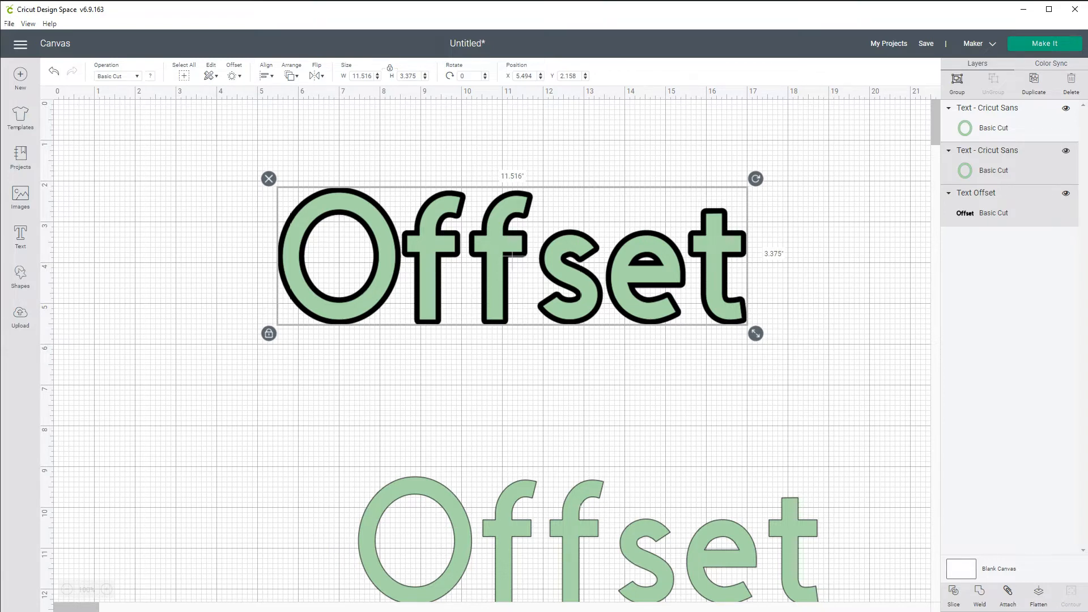
click(1038, 596)
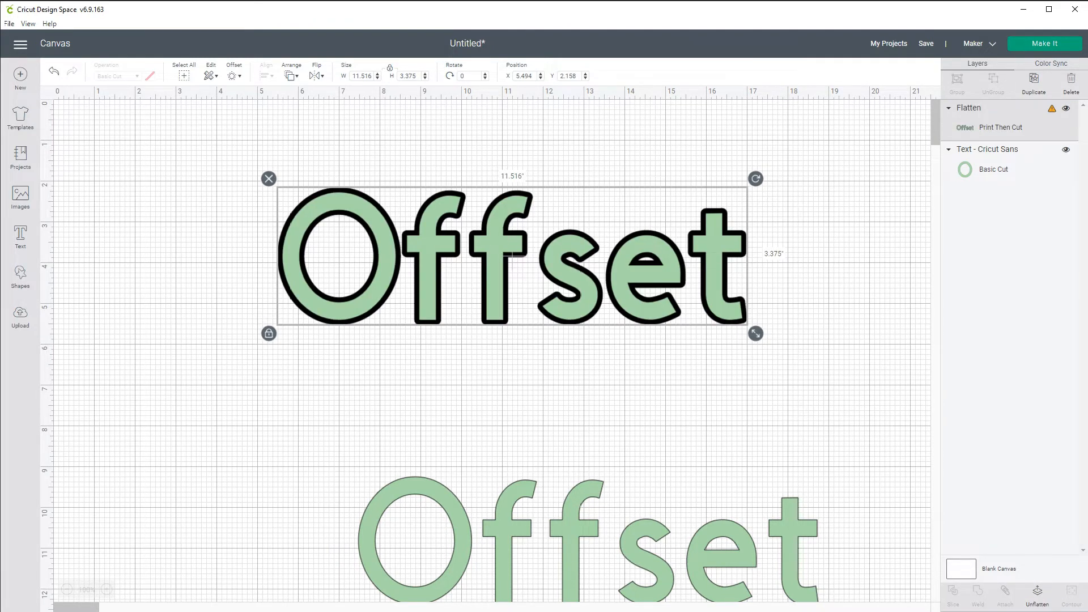
drag(500, 329, 474, 316)
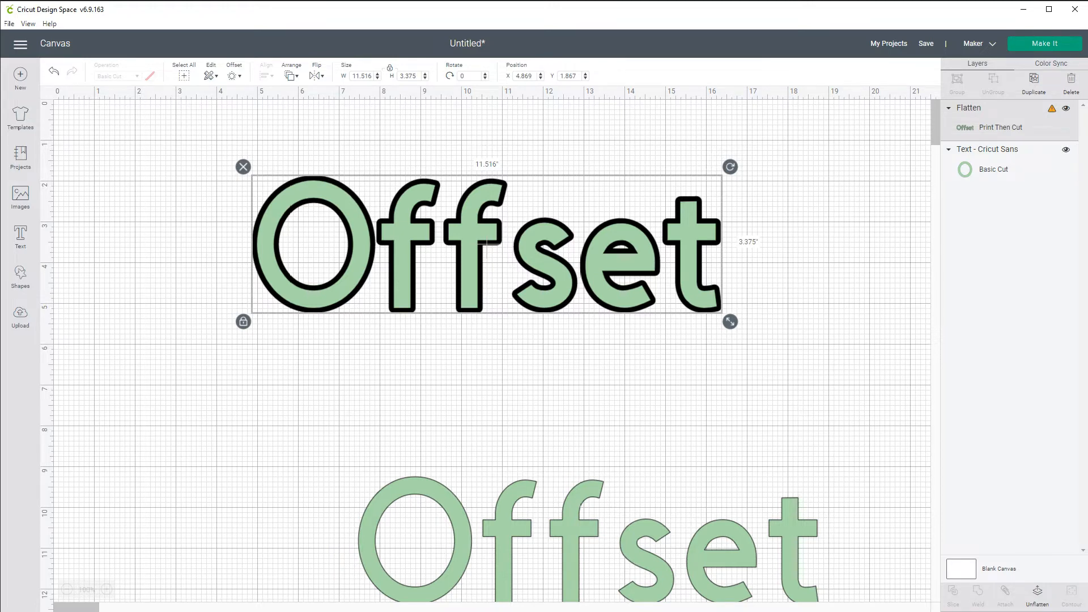
click(1037, 595)
Change the color of the upper text's black offset layer to white
click(1001, 170)
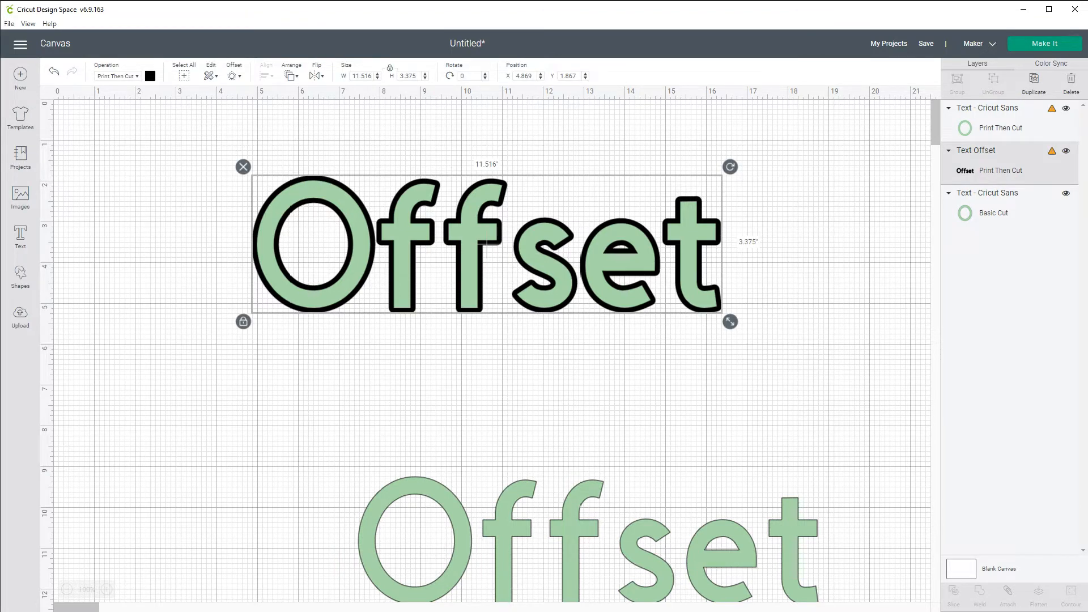
click(151, 76)
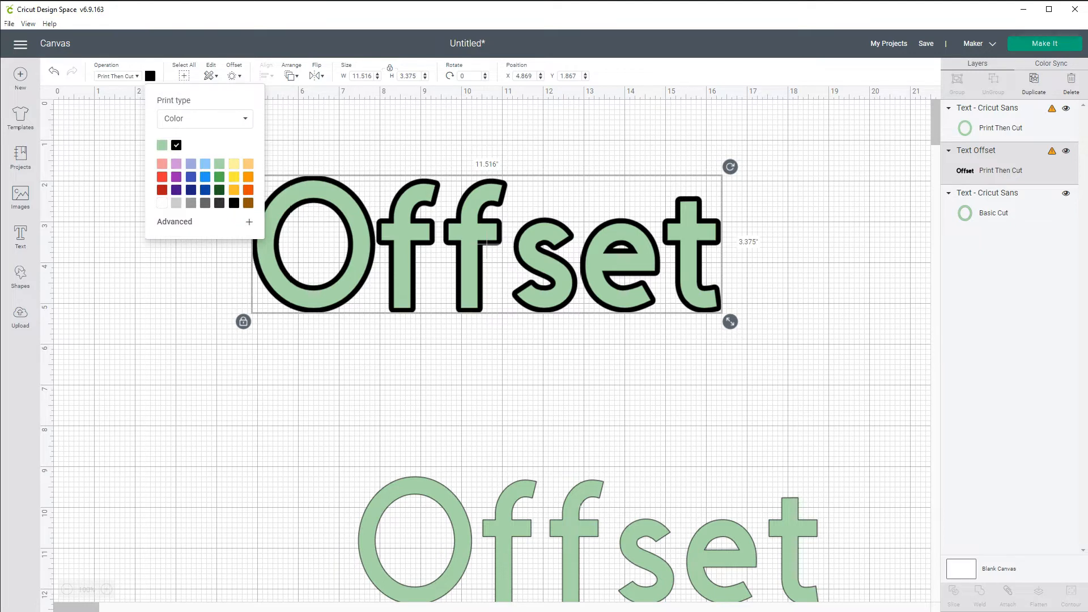
click(162, 203)
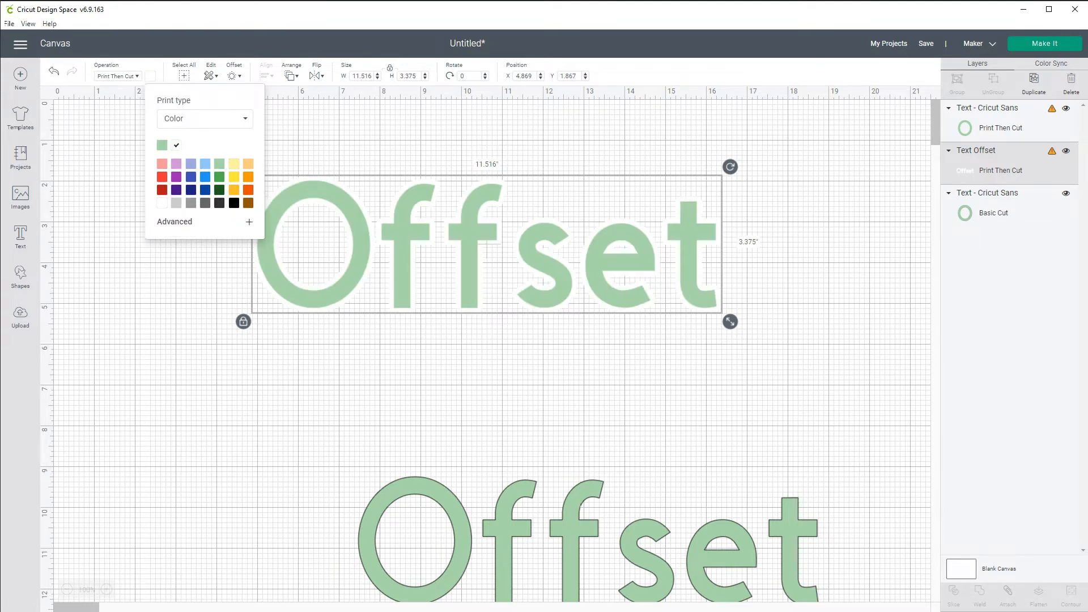
click(363, 380)
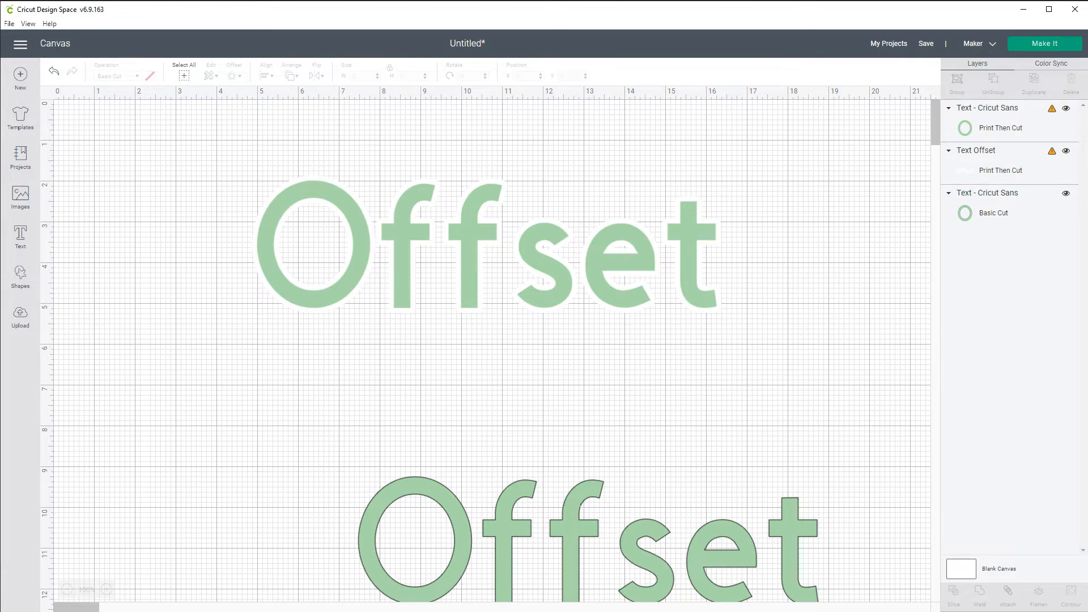
Flatten the upper green text and its white offset into one Print Then Cut image and move it down toward the plain text
drag(195, 153, 800, 345)
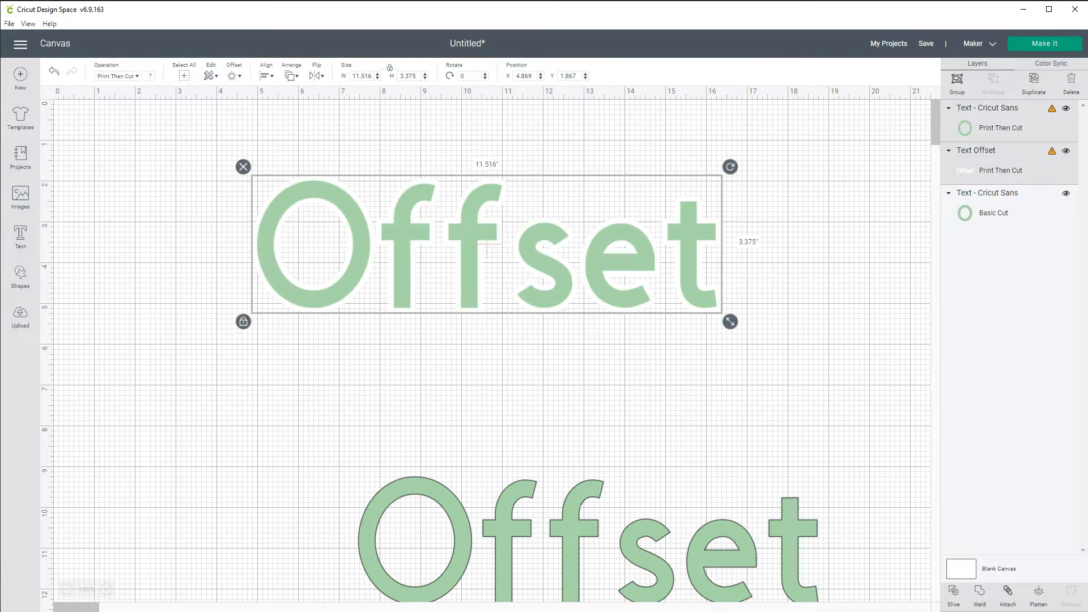
click(1038, 596)
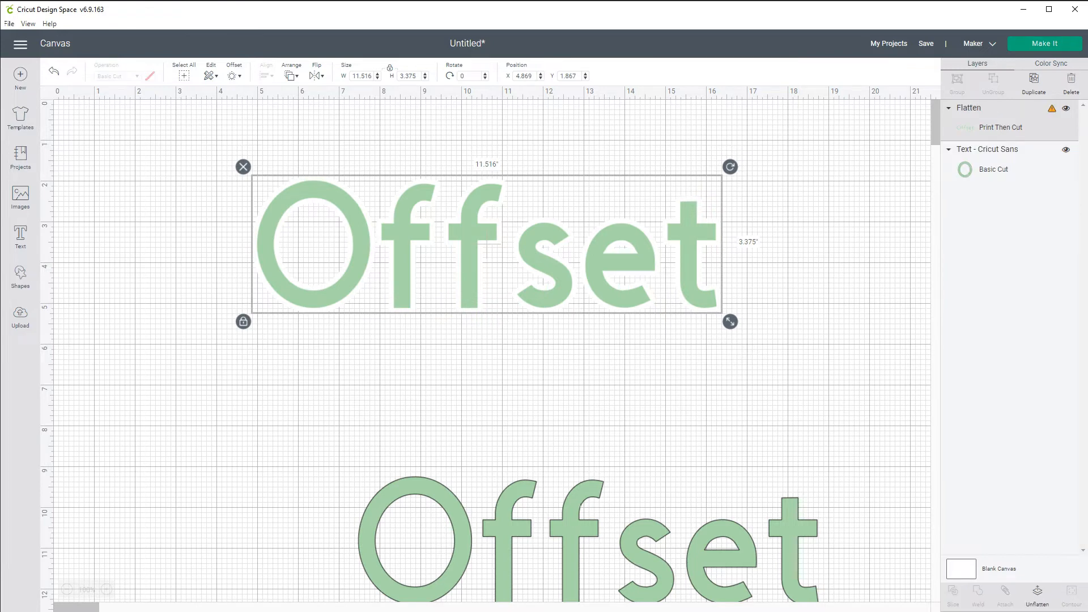
drag(487, 245, 522, 328)
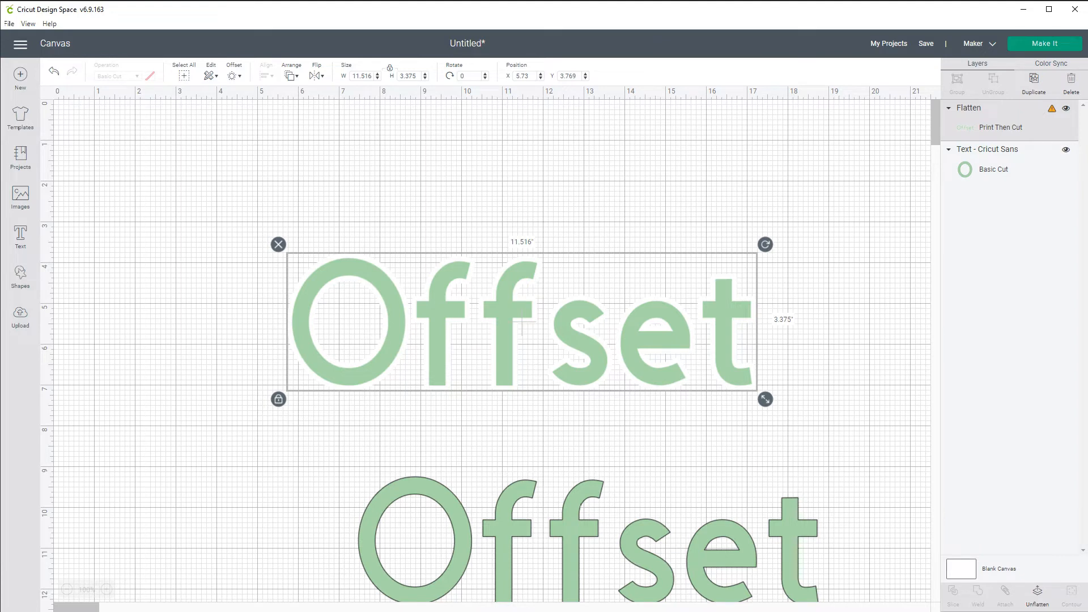
Check the flattened image's size warning, set its width to 6.75 in and place it near the canvas's upper-left corner
mouse_move(1052, 108)
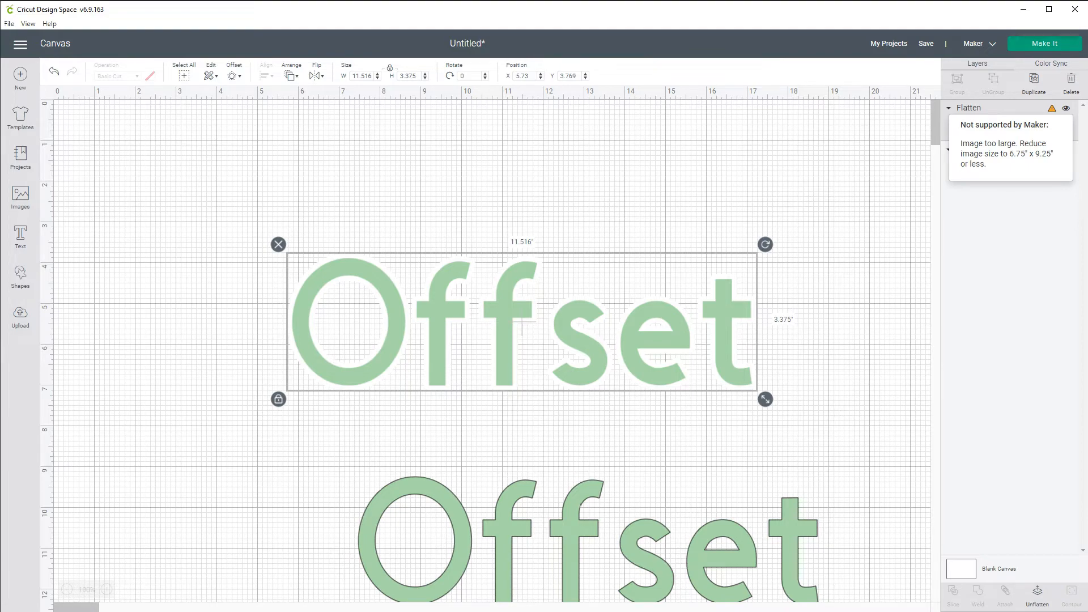
drag(521, 323, 349, 223)
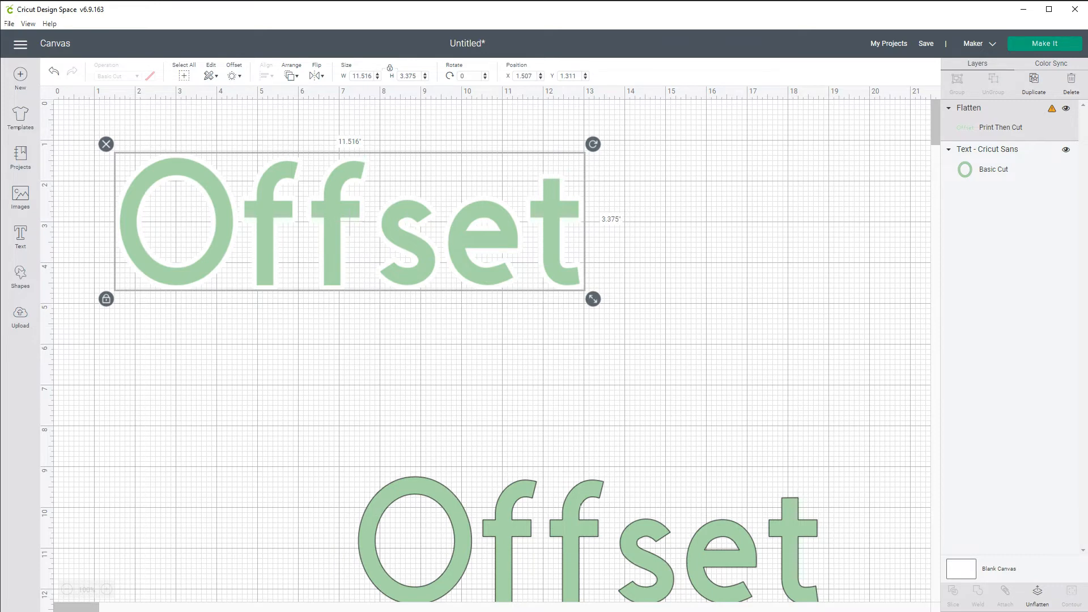
double_click(362, 76)
text(6.75)
key(Tab)
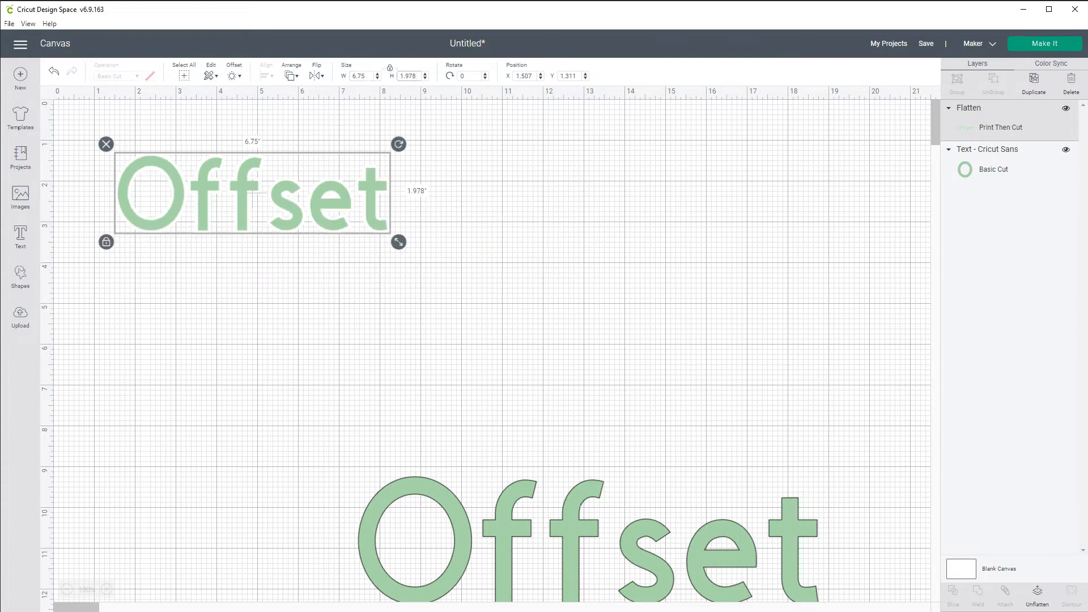
drag(249, 224, 234, 196)
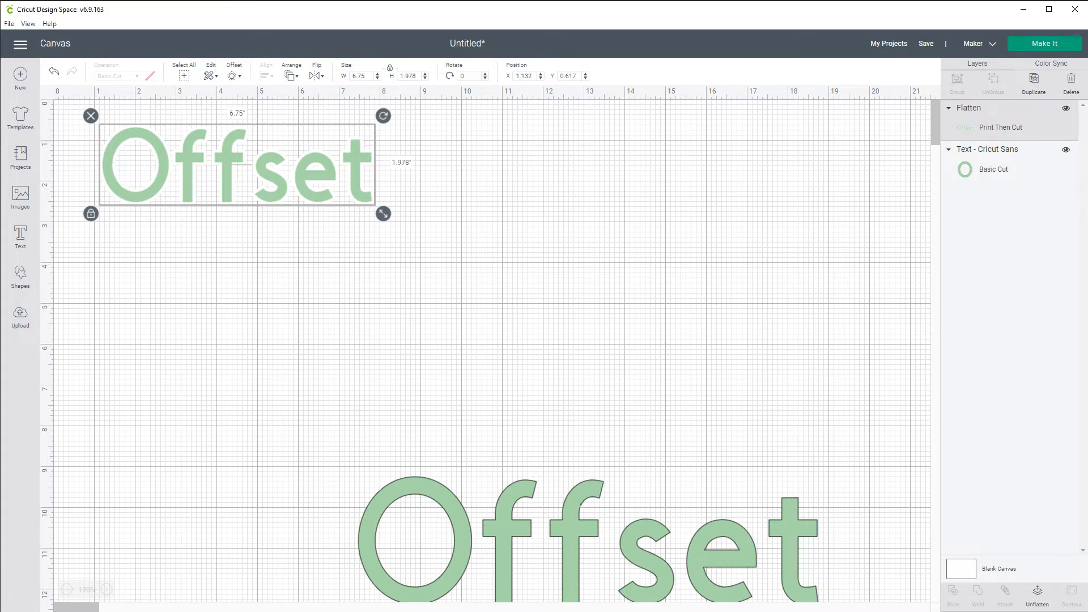
Change the blank canvas color to light yellow
click(999, 569)
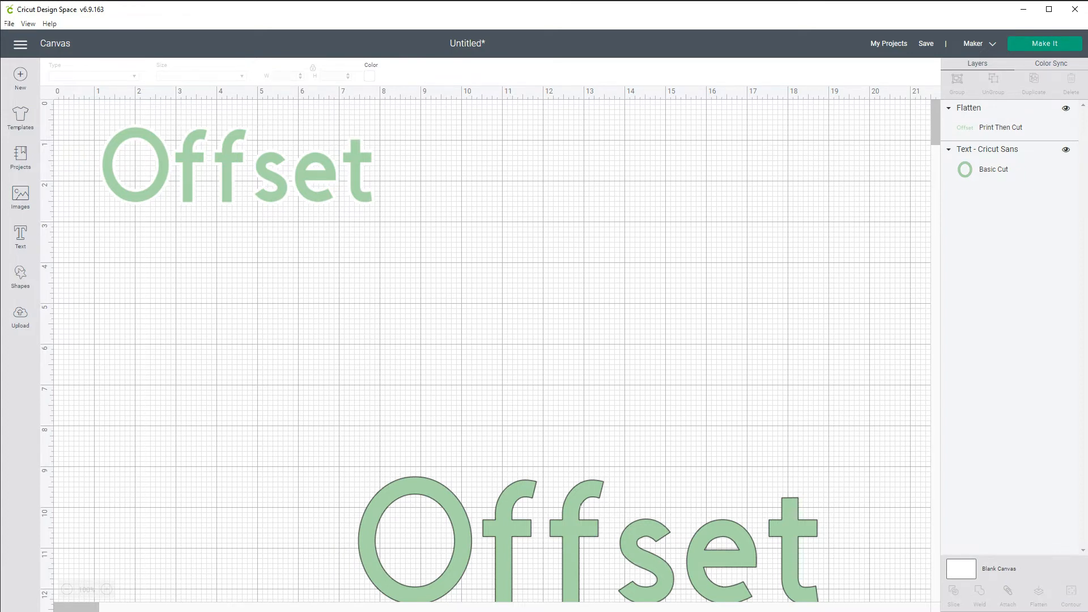
click(369, 76)
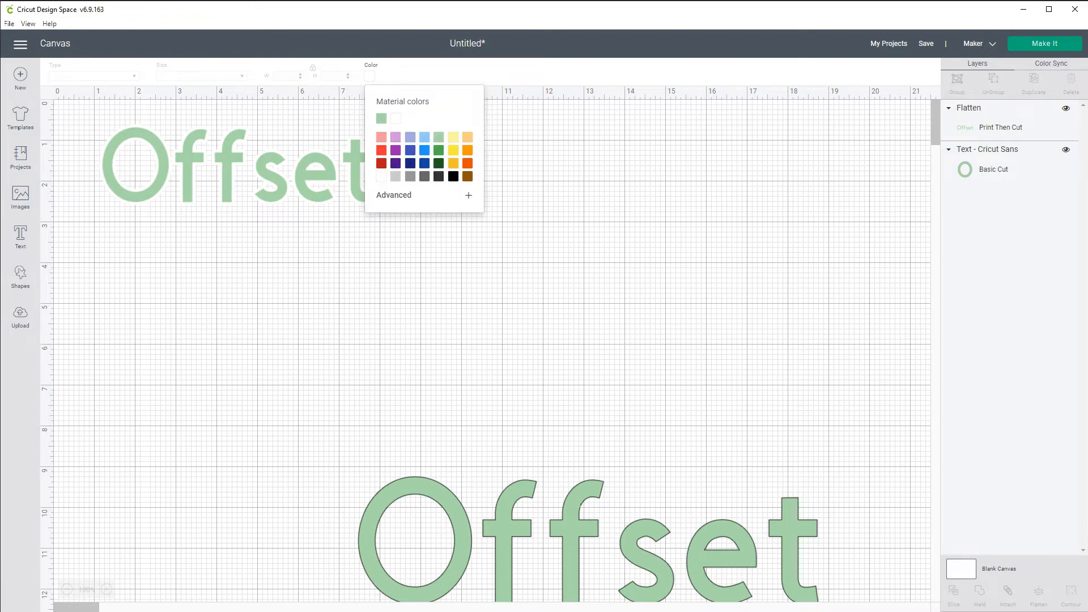
click(453, 137)
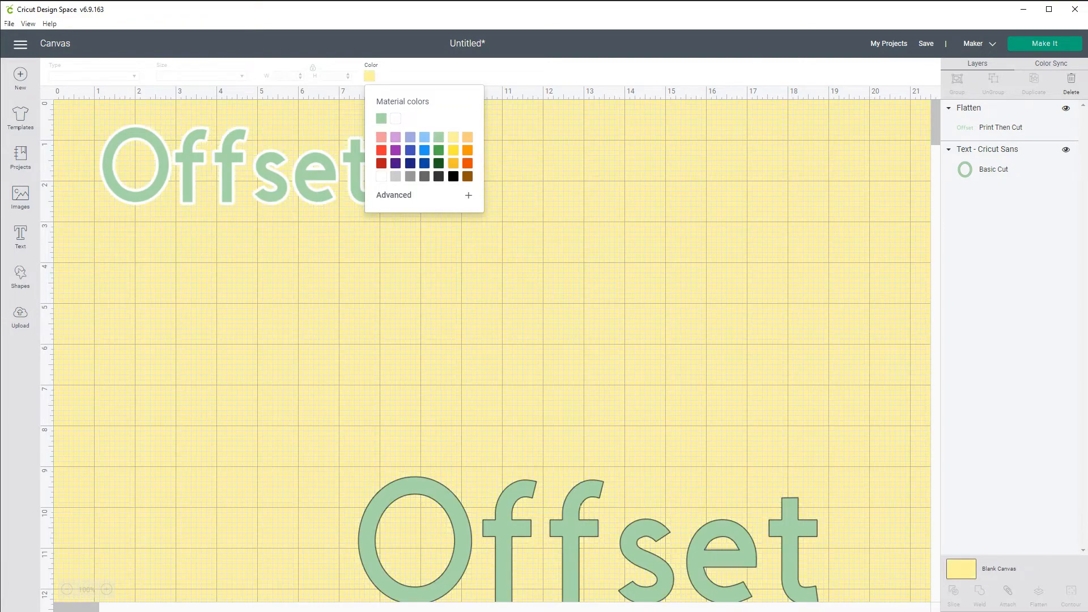
click(572, 255)
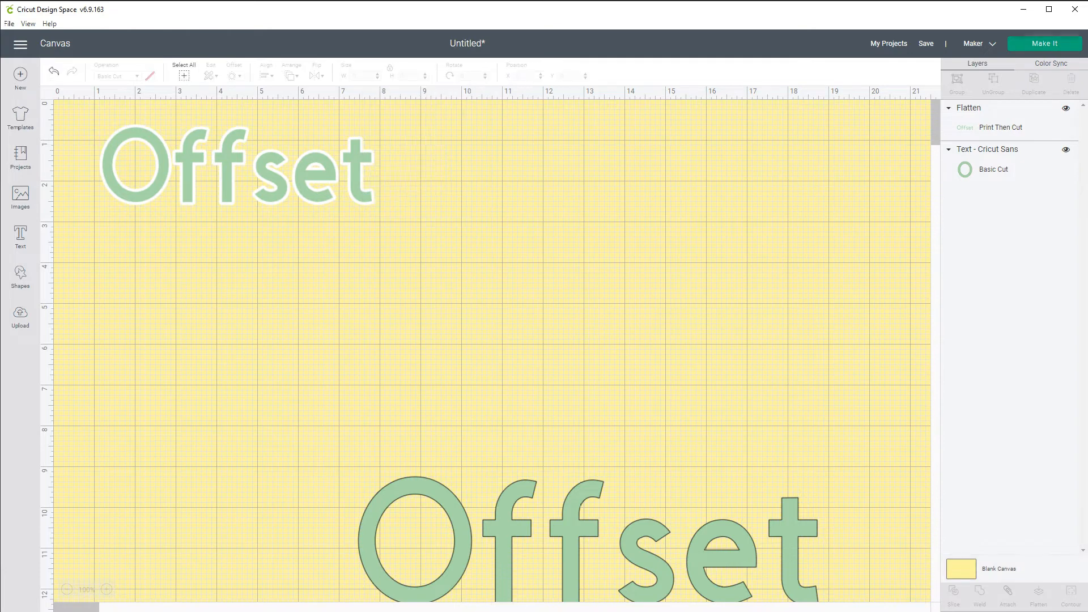
Reposition the flattened image and the large green text apart on the canvas, and apply a welded 0.3 in offset to the large text
drag(236, 166, 774, 181)
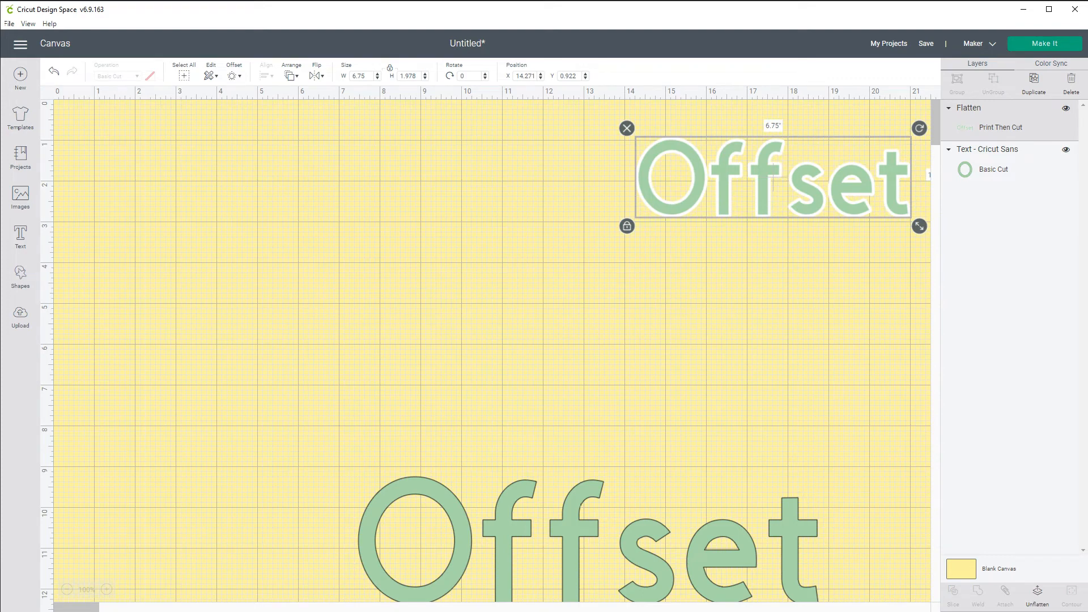
drag(588, 542, 410, 353)
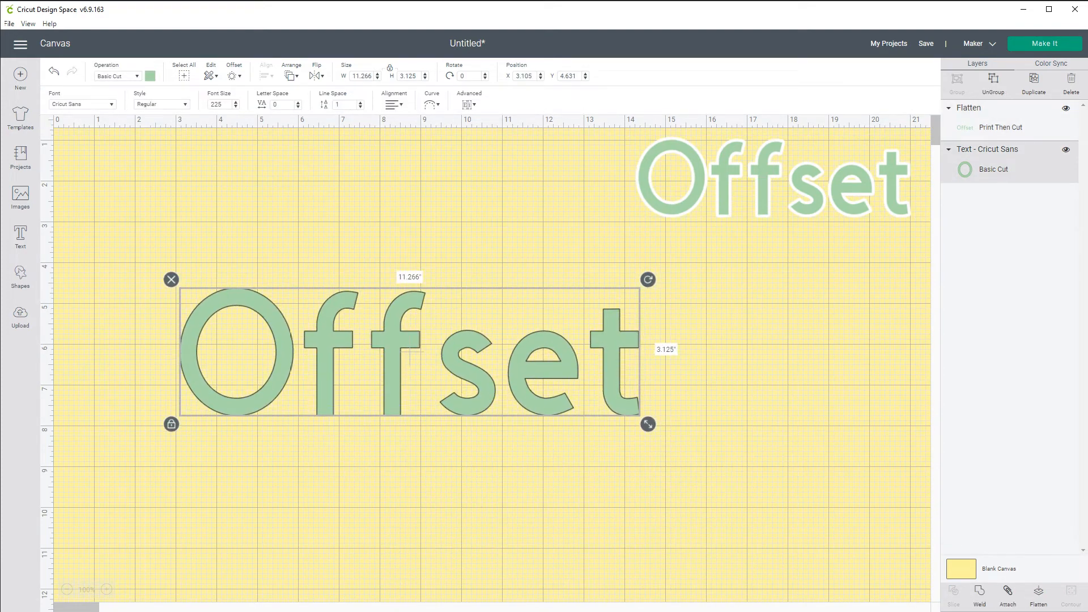
click(234, 76)
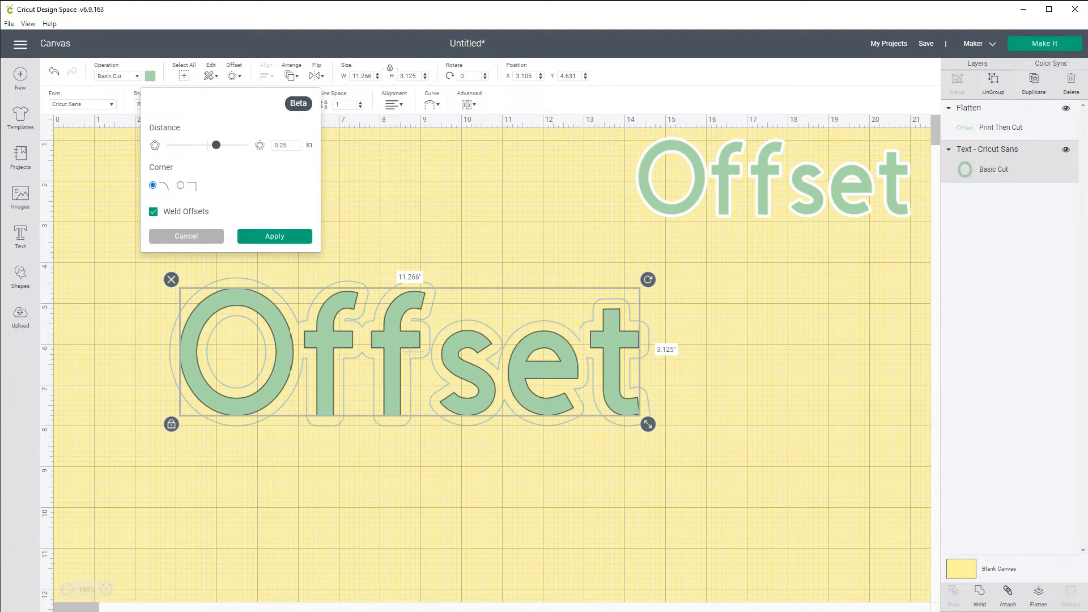
drag(288, 145, 280, 145)
text(3)
key(Return)
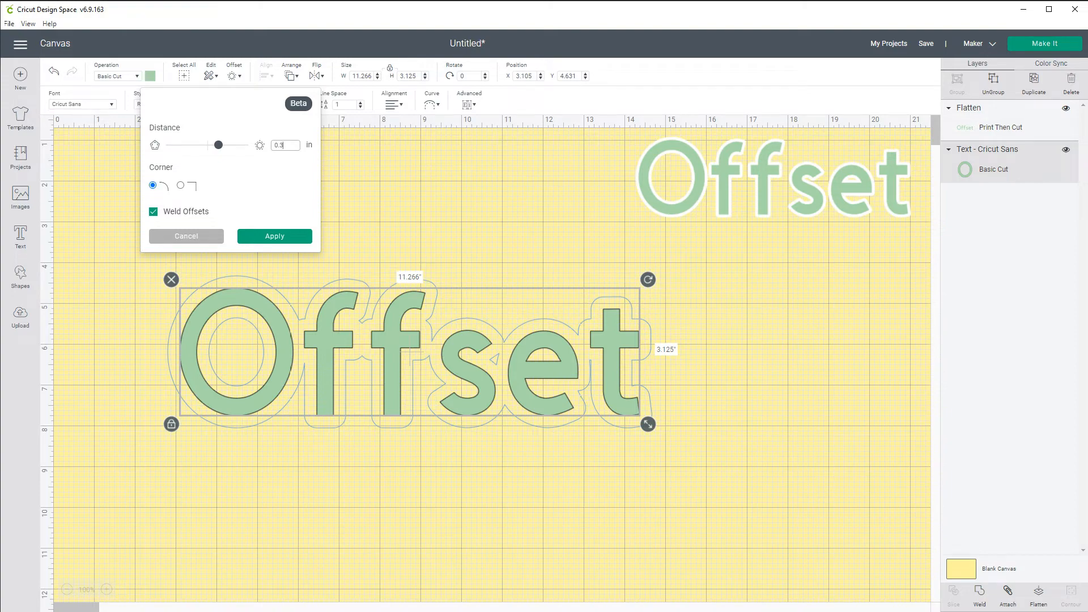
key(Return)
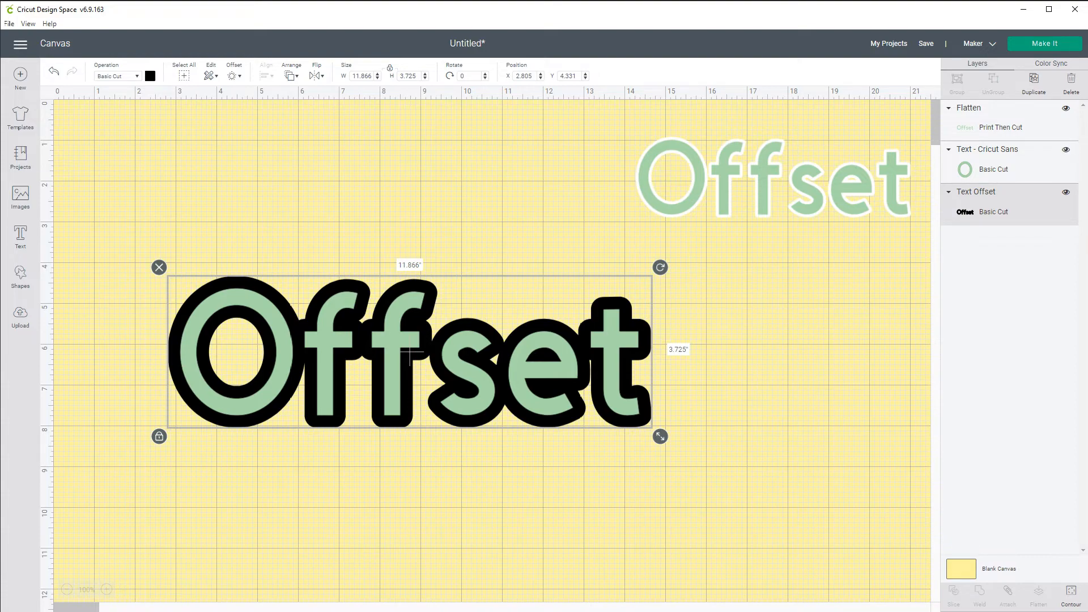
Place the large green text back over its black offset and move both to the area below the flattened image
mouse_move(410, 354)
mouse_down()
mouse_move(444, 425)
mouse_move(428, 509)
mouse_move(407, 347)
mouse_move(374, 329)
mouse_move(410, 347)
mouse_up()
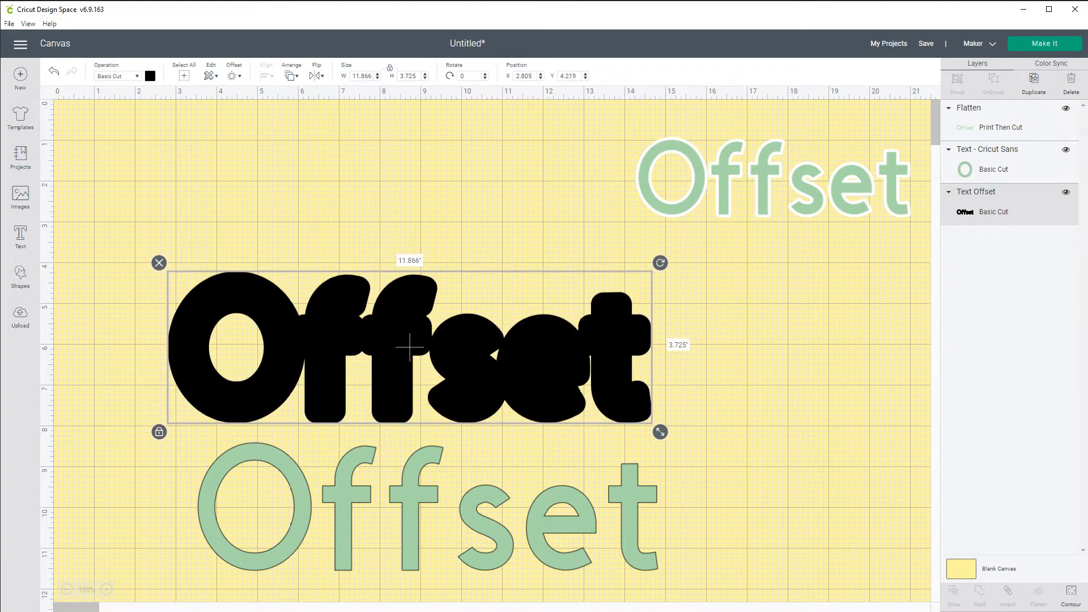
drag(429, 510, 409, 348)
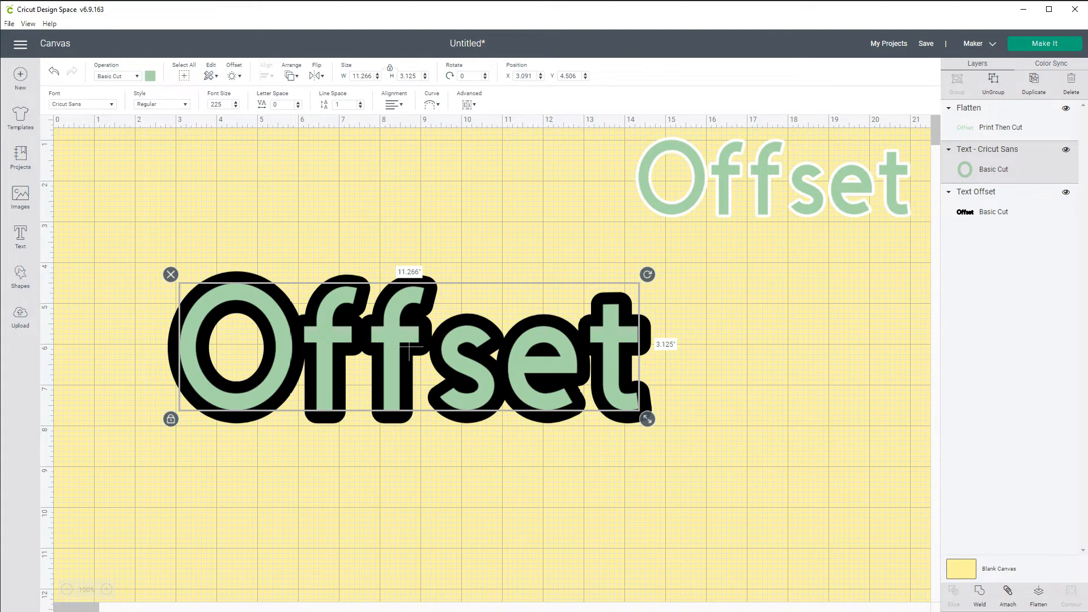
drag(151, 221, 400, 407)
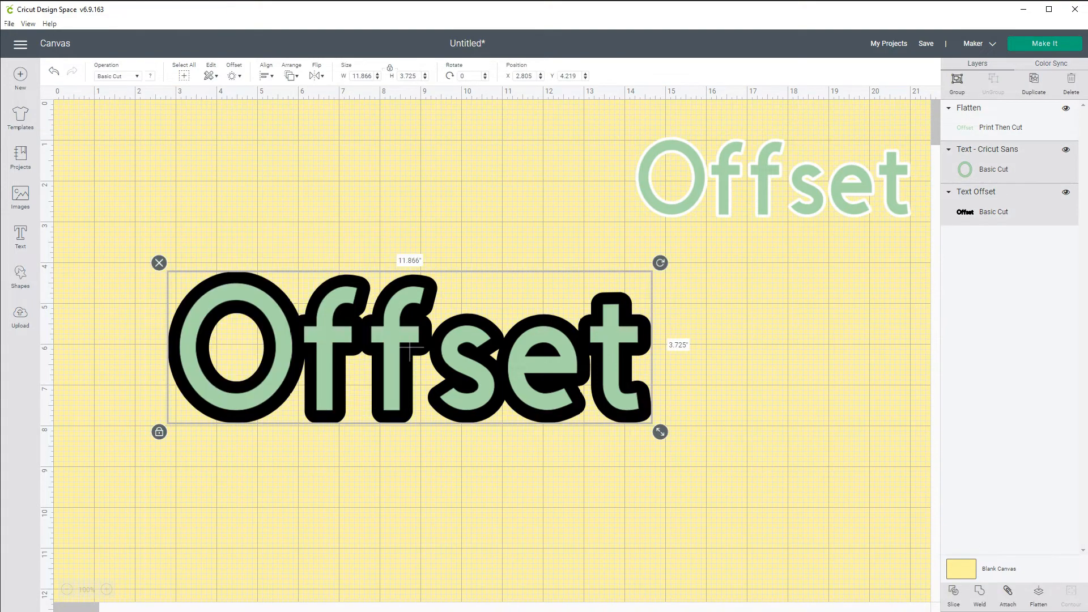
drag(400, 348, 872, 330)
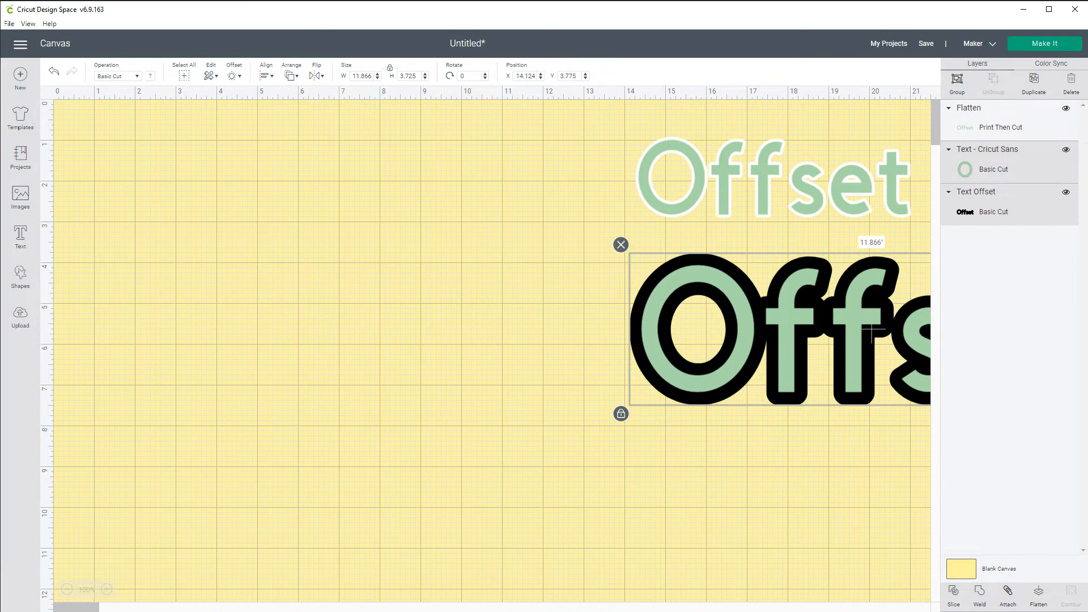
Duplicate the large green text and place the copy in the empty area of the canvas, away from the offset
click(776, 481)
click(870, 331)
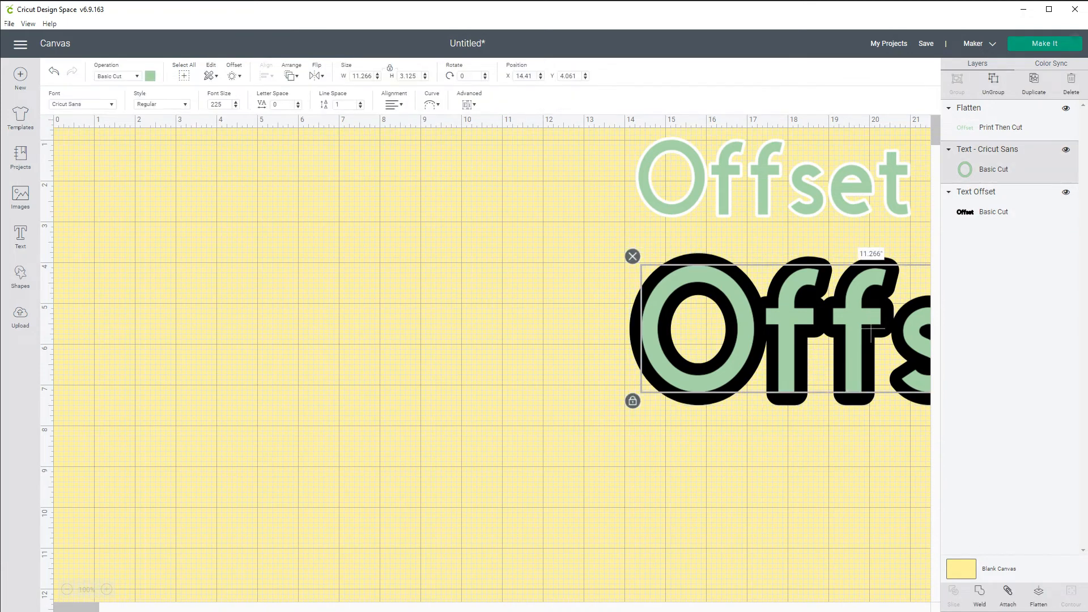
key(ctrl+d)
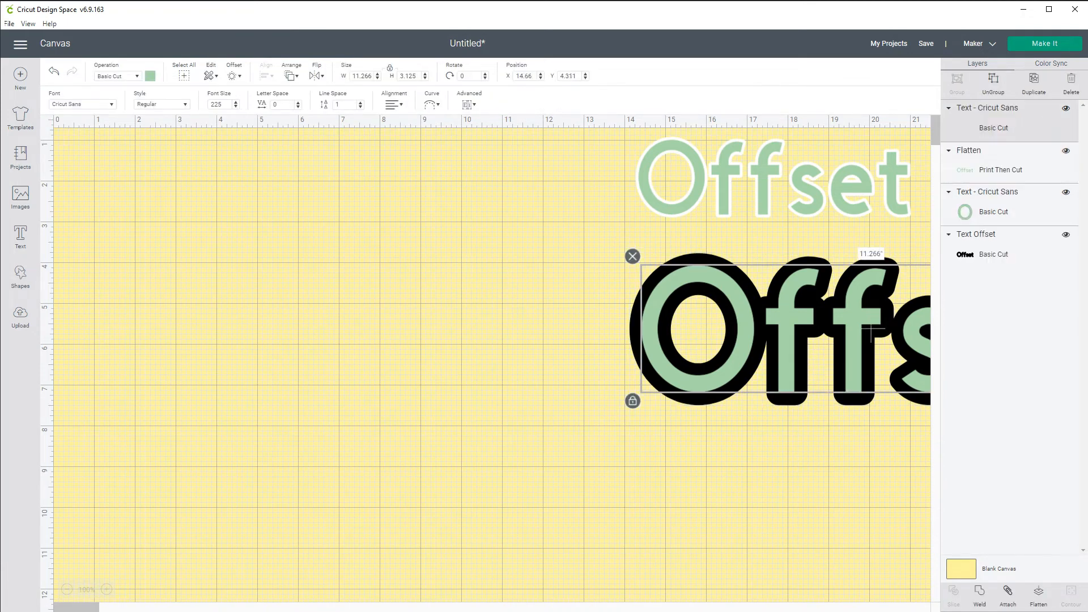
drag(880, 342, 421, 466)
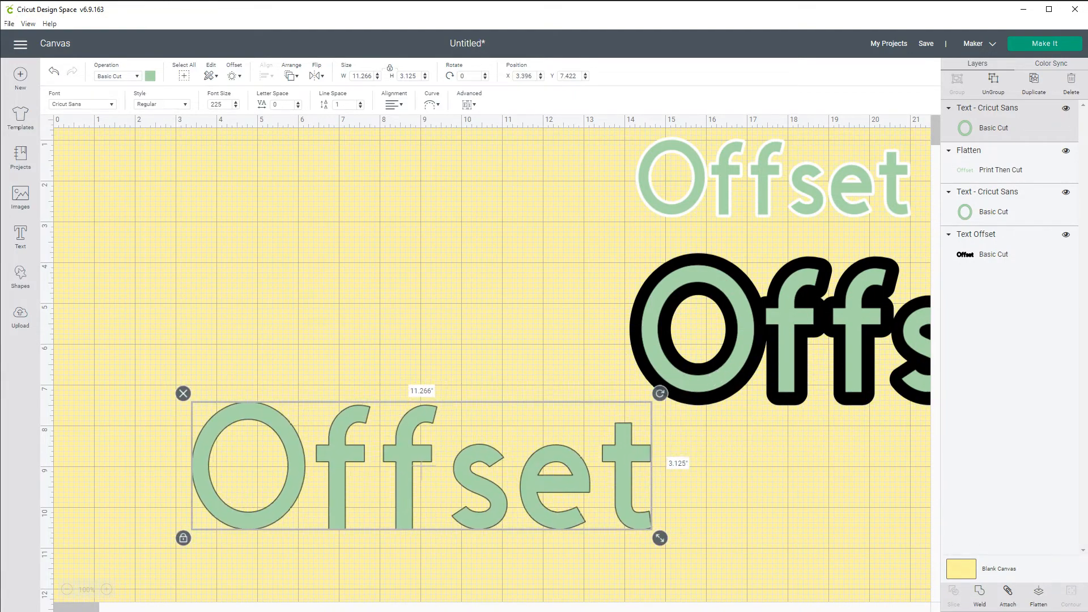
Change the black welded offset behind the large green text to white
click(870, 332)
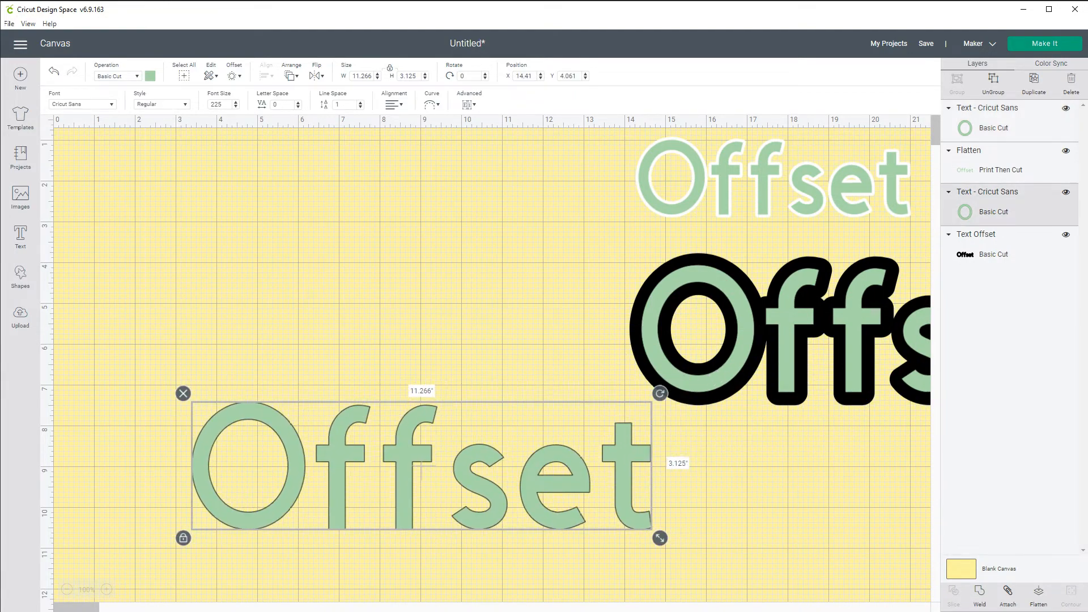
click(870, 332)
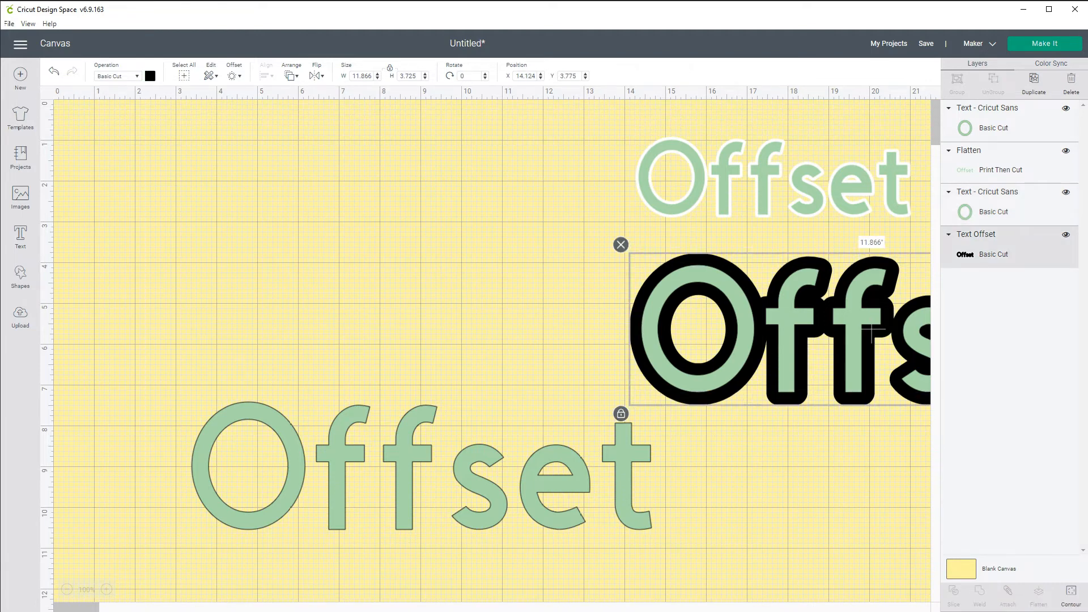
click(150, 76)
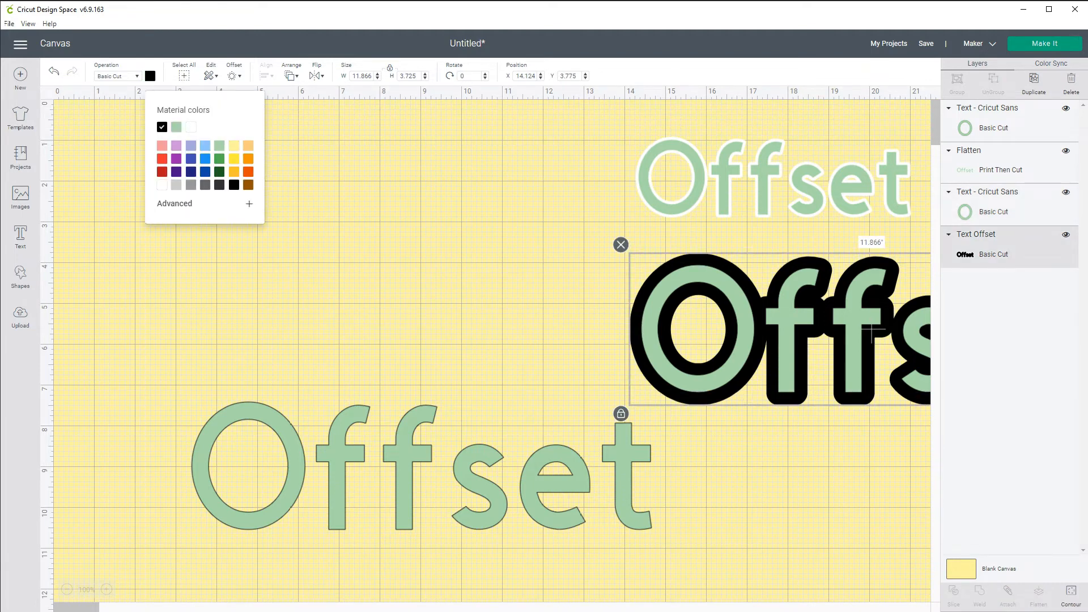
click(191, 127)
click(385, 238)
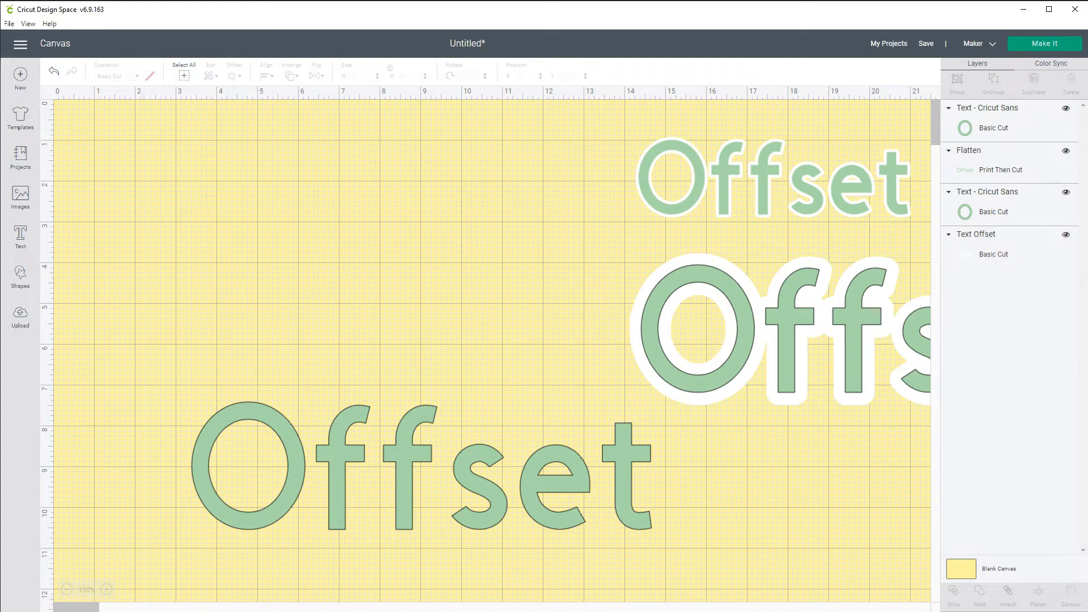
Attach the large green text to its white offset and undo the attachment
drag(627, 258, 700, 351)
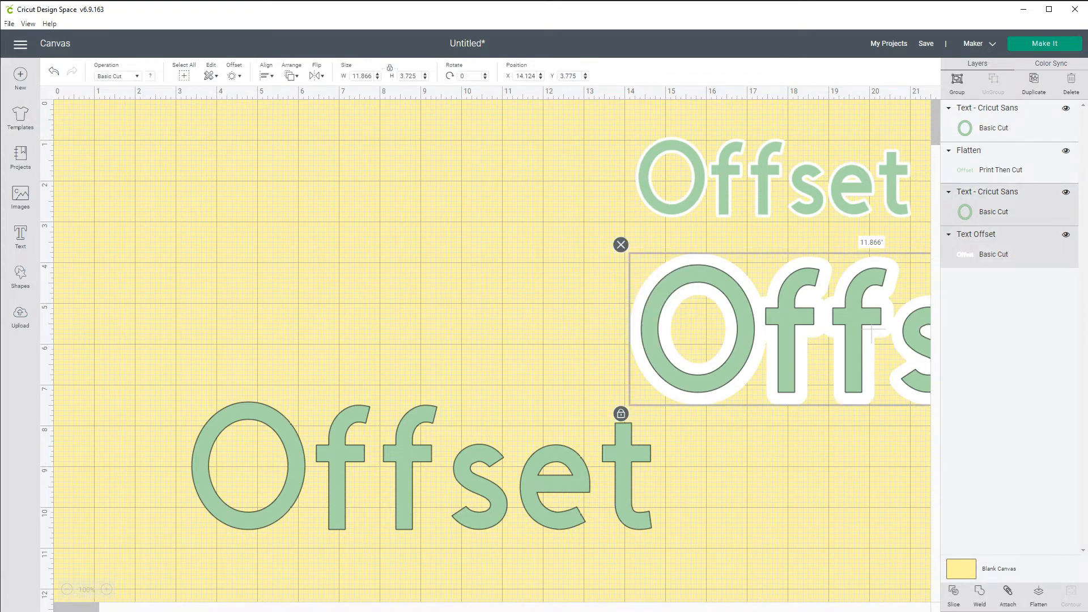
click(1007, 595)
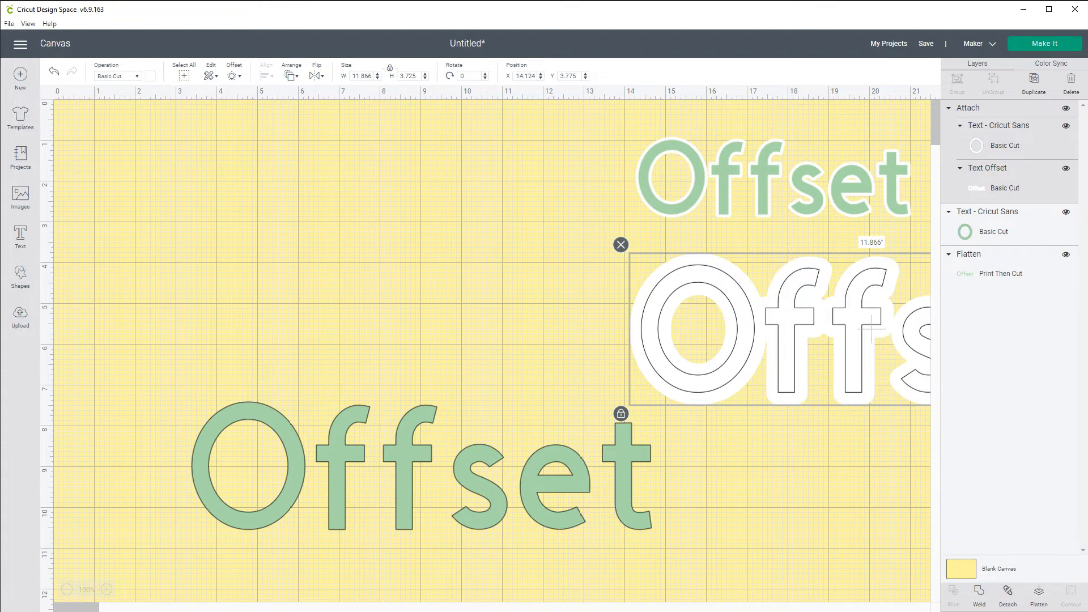
key(ctrl+z)
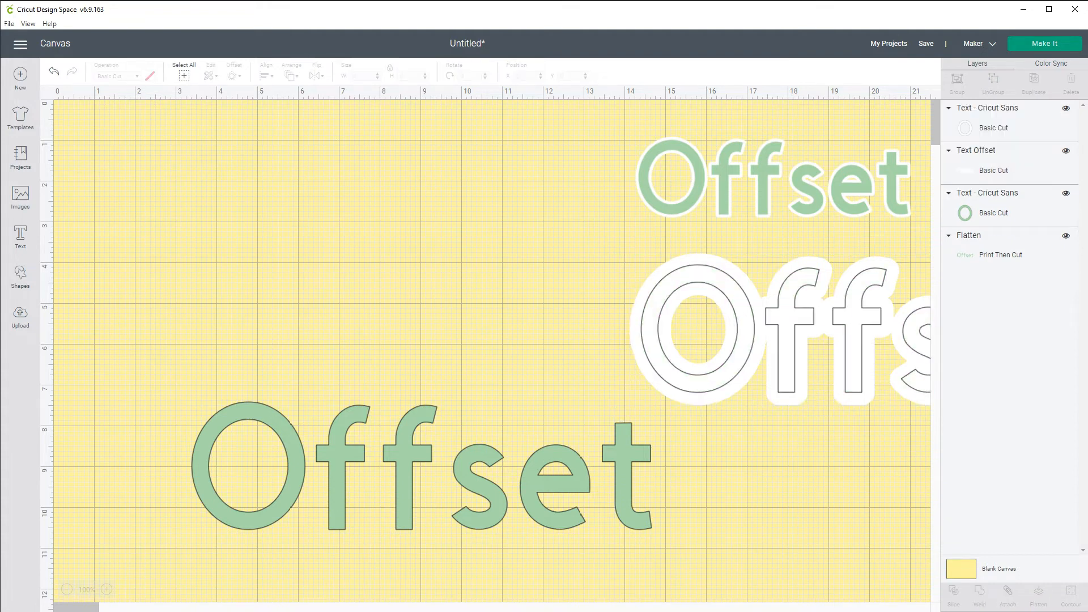
Recolor the large text on the white offset light green and move the text and offset together farther toward the canvas's right side
click(871, 328)
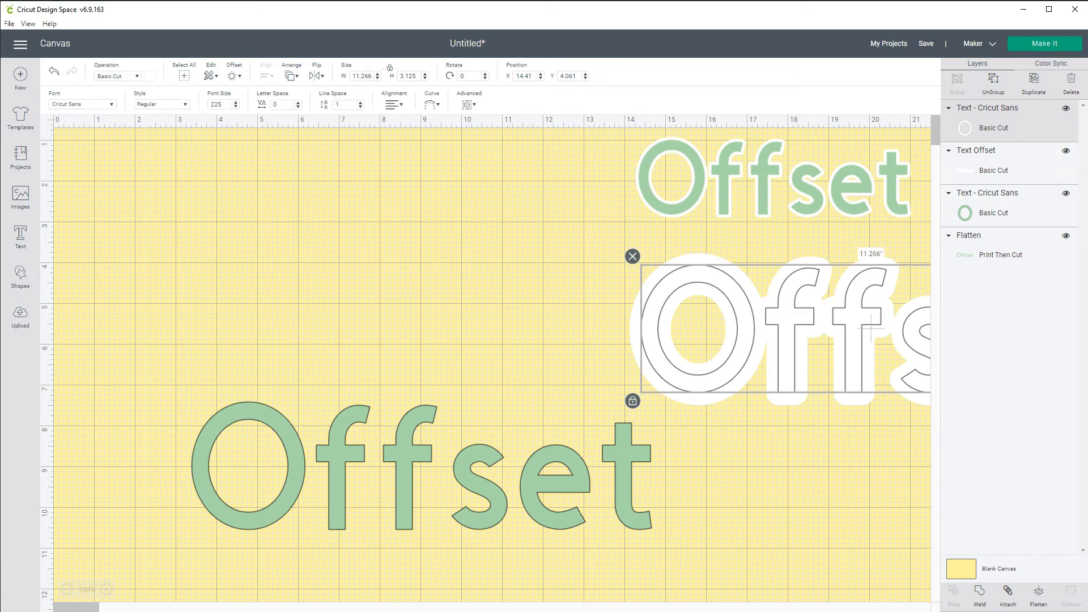
click(150, 76)
click(176, 126)
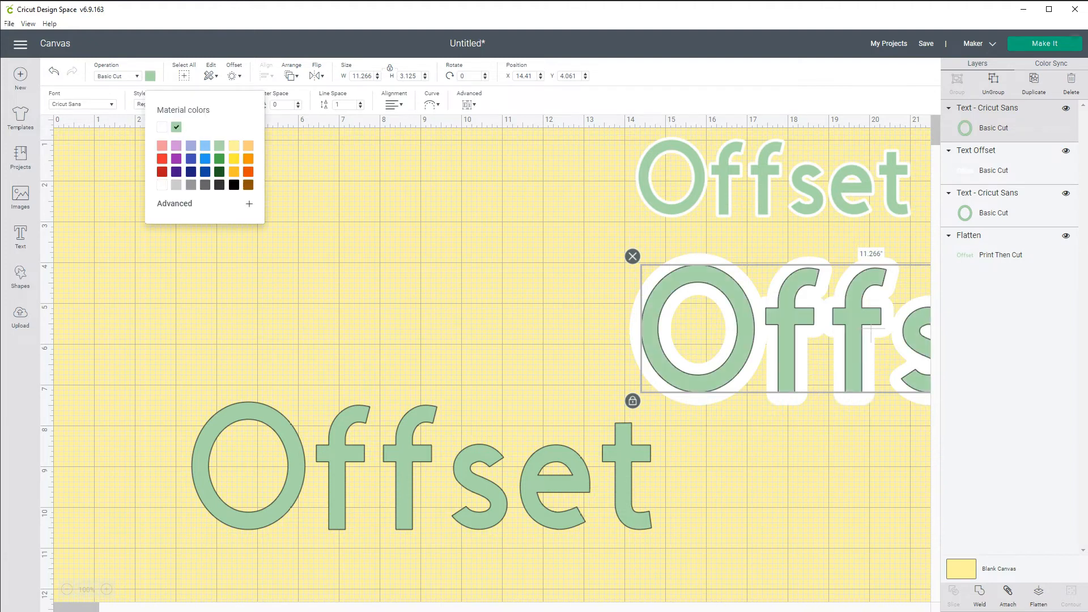
click(351, 260)
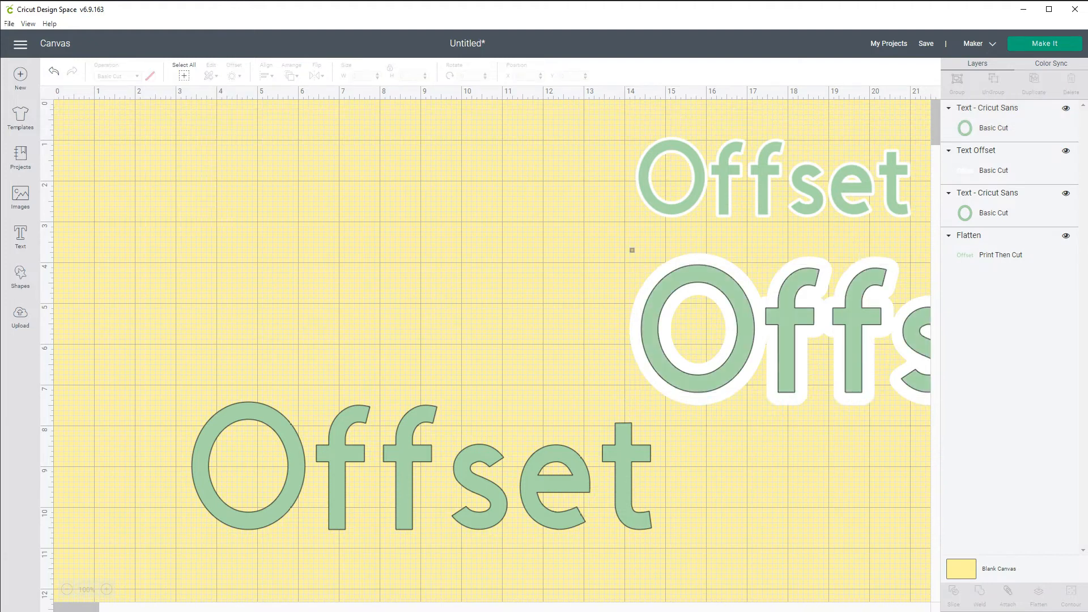
drag(631, 247, 944, 336)
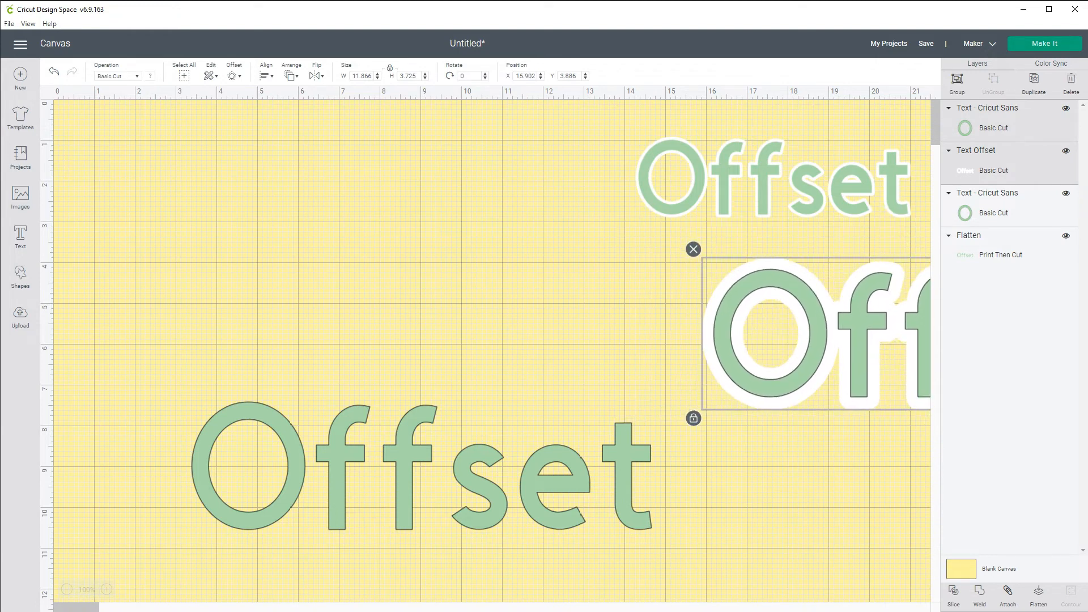
Move the plain green text up to mid-canvas and apply an unwelded 0.125 in offset with rounded corners to it
drag(421, 468, 387, 358)
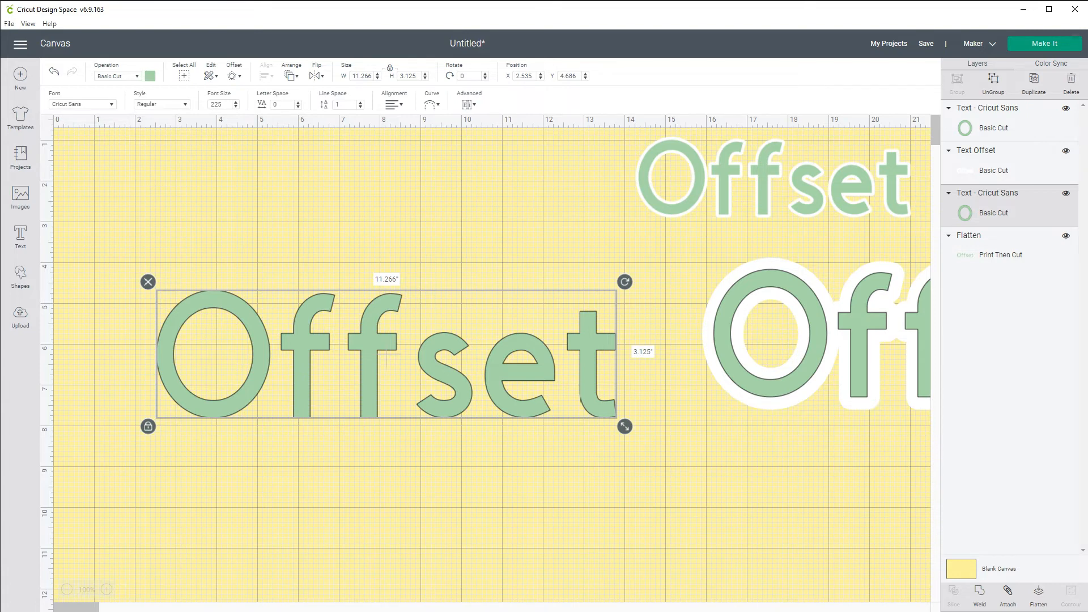
click(234, 75)
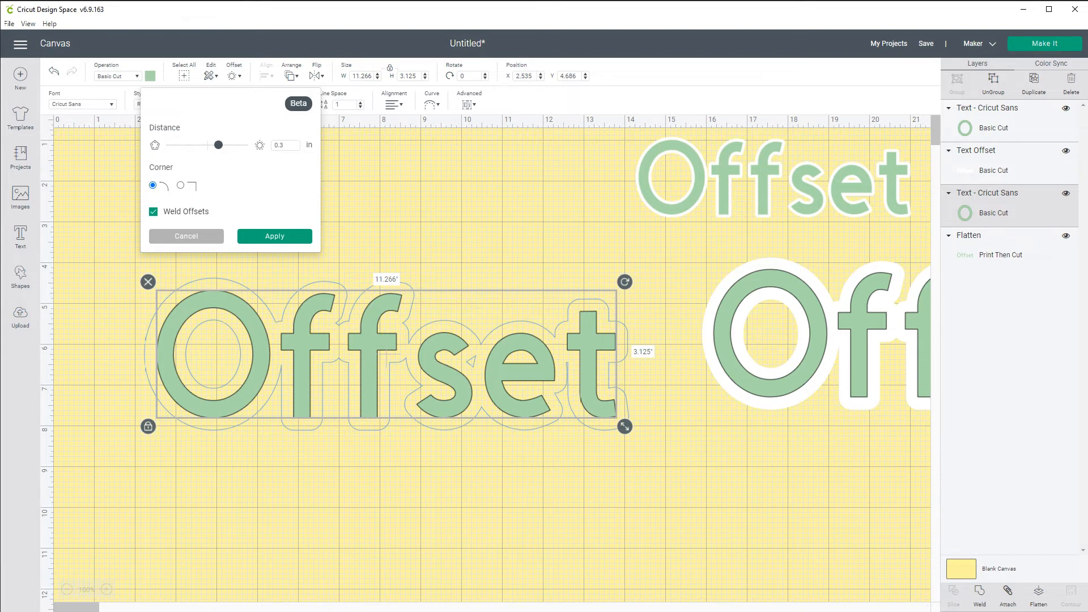
click(285, 145)
key(BackSpace)
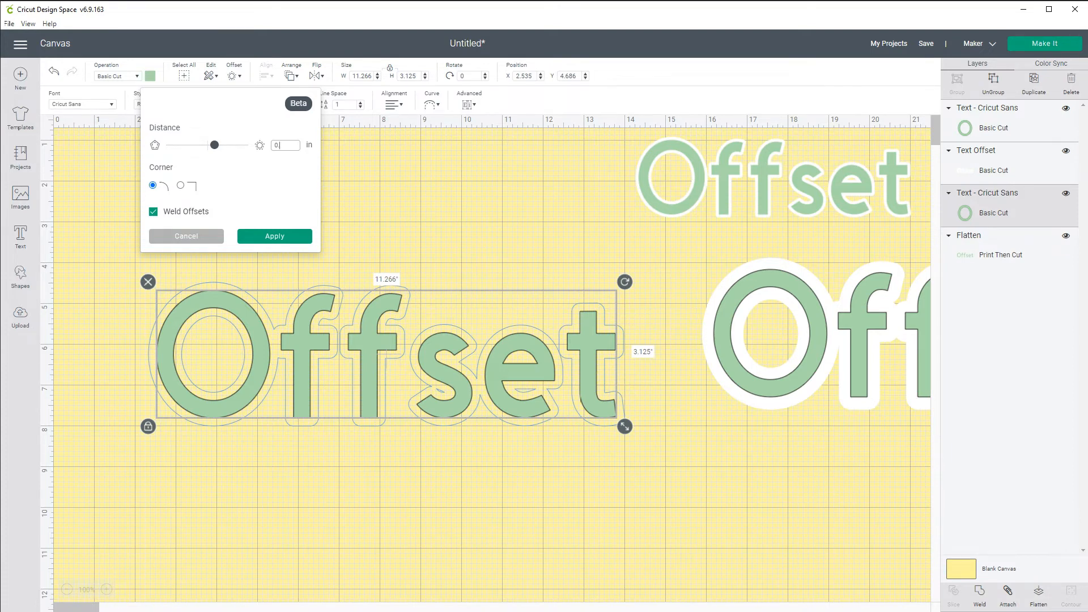
text(25)
key(Tab)
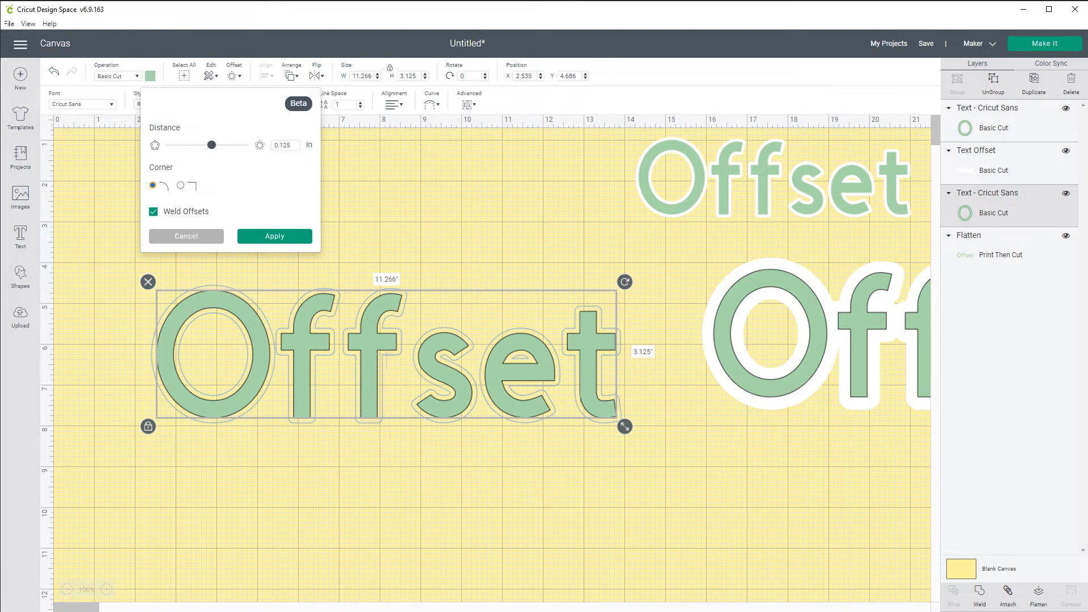
click(153, 212)
click(274, 236)
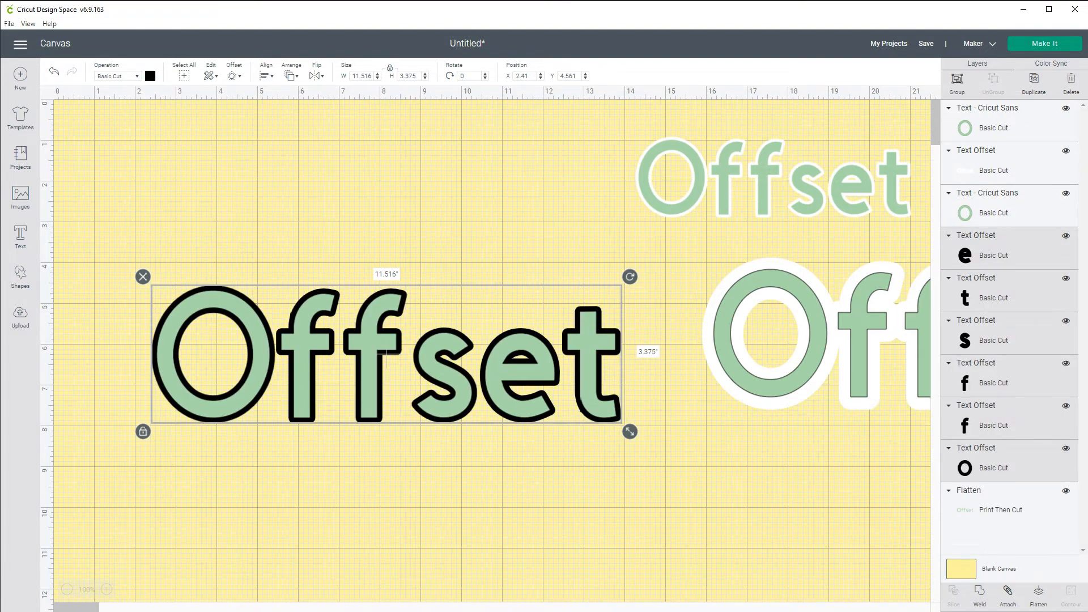
Nudge the green text slightly up and left over its black letter offsets to create a drop-shadow look
click(386, 353)
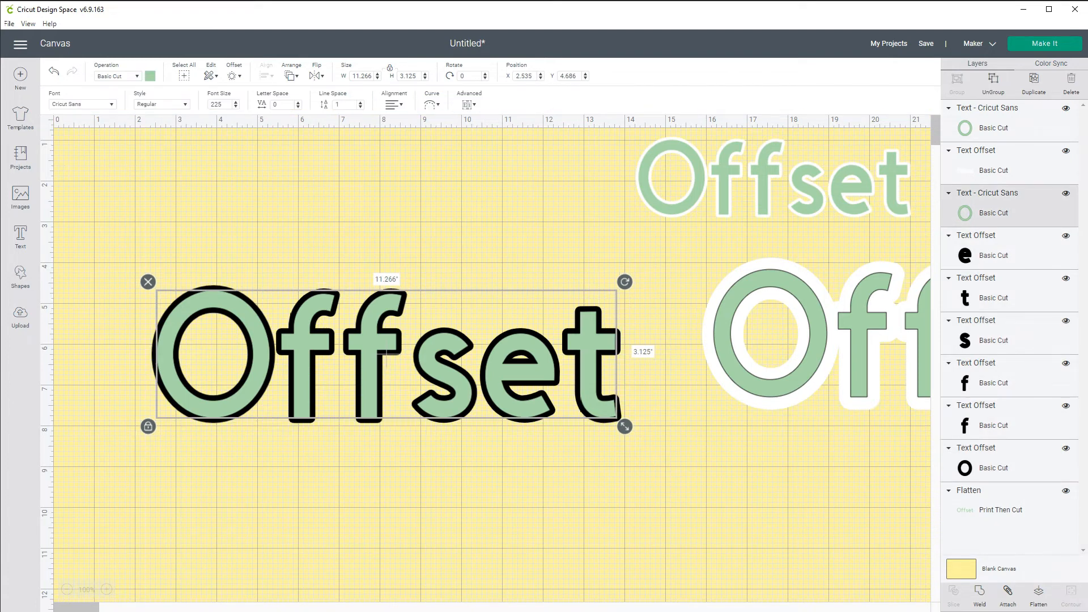
key(Up)
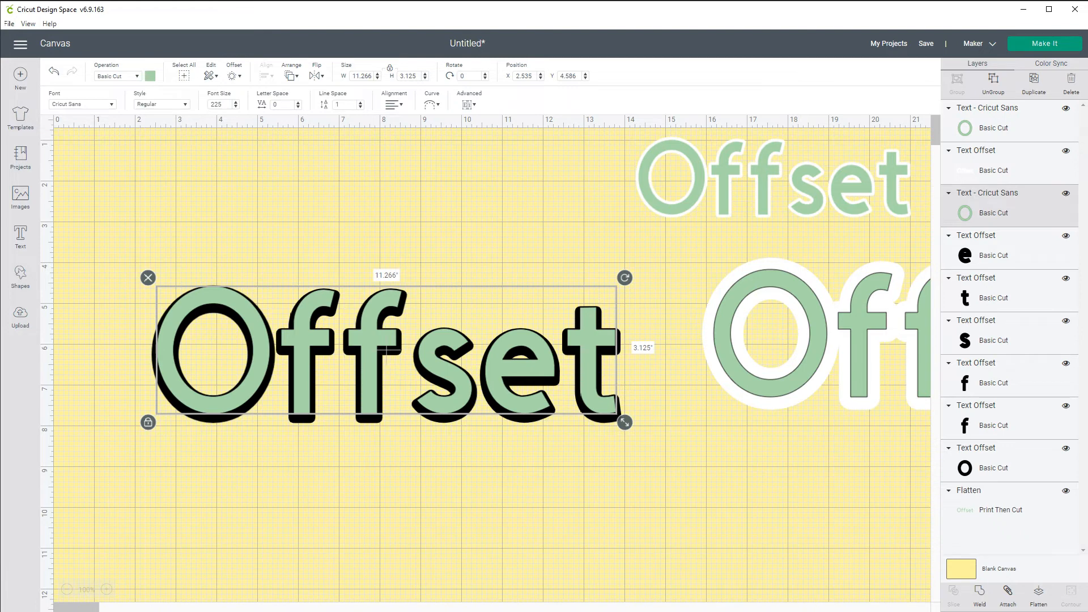
key(Left)
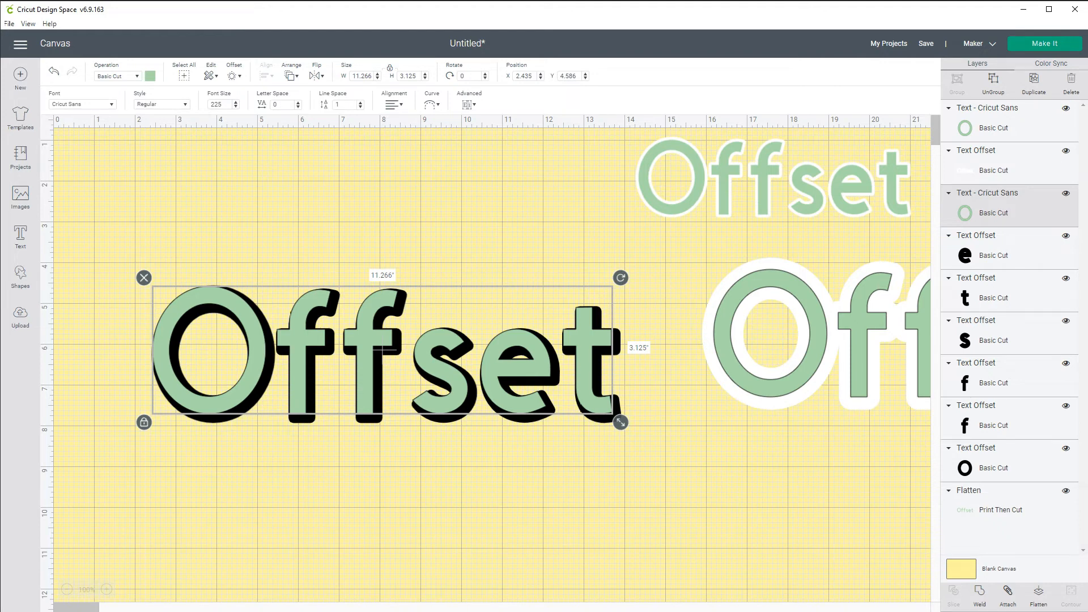
key(Escape)
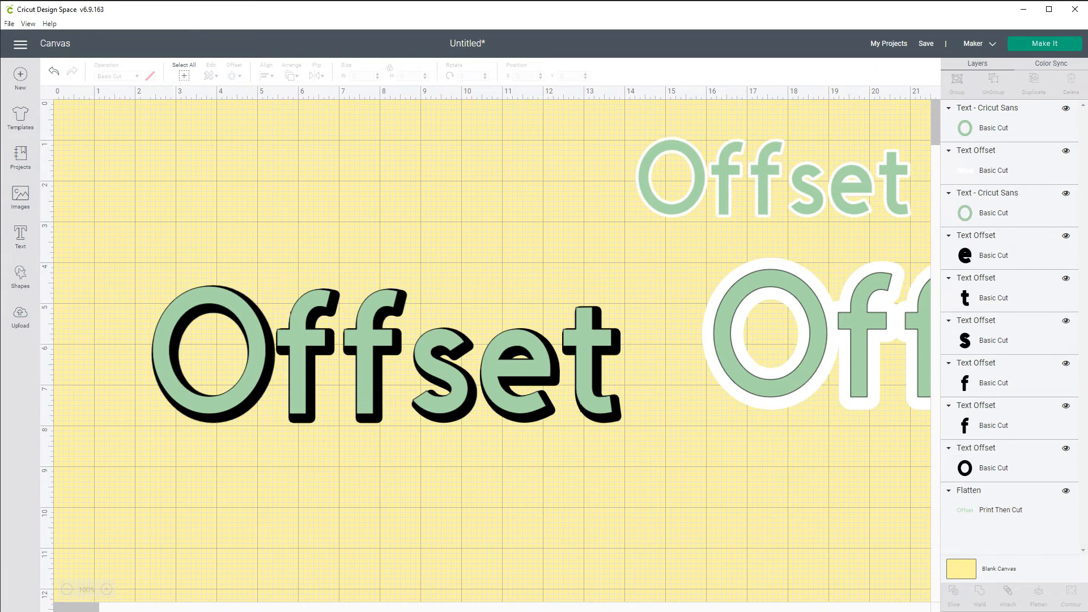
Ungroup the shadowed green text into single letters and slice the green O with its black offset
click(365, 362)
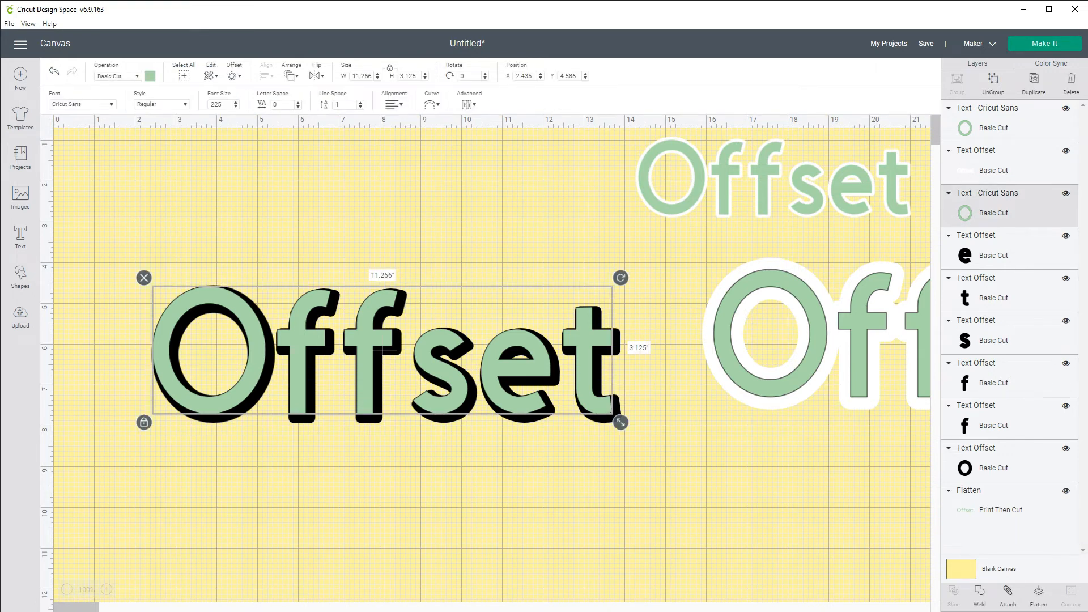
key(ctrl+shift+g)
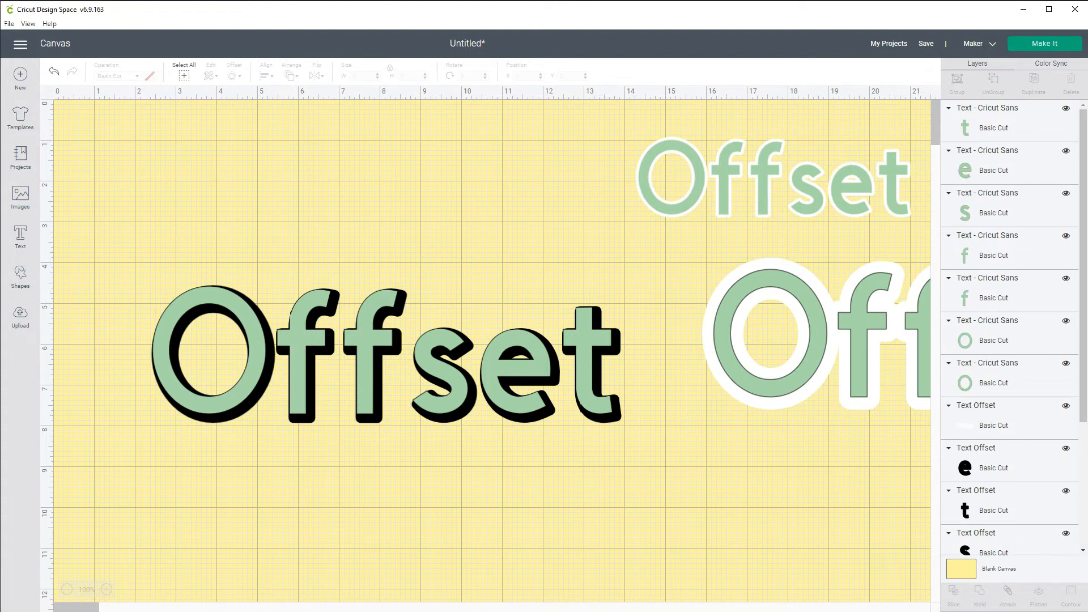
drag(115, 262, 204, 379)
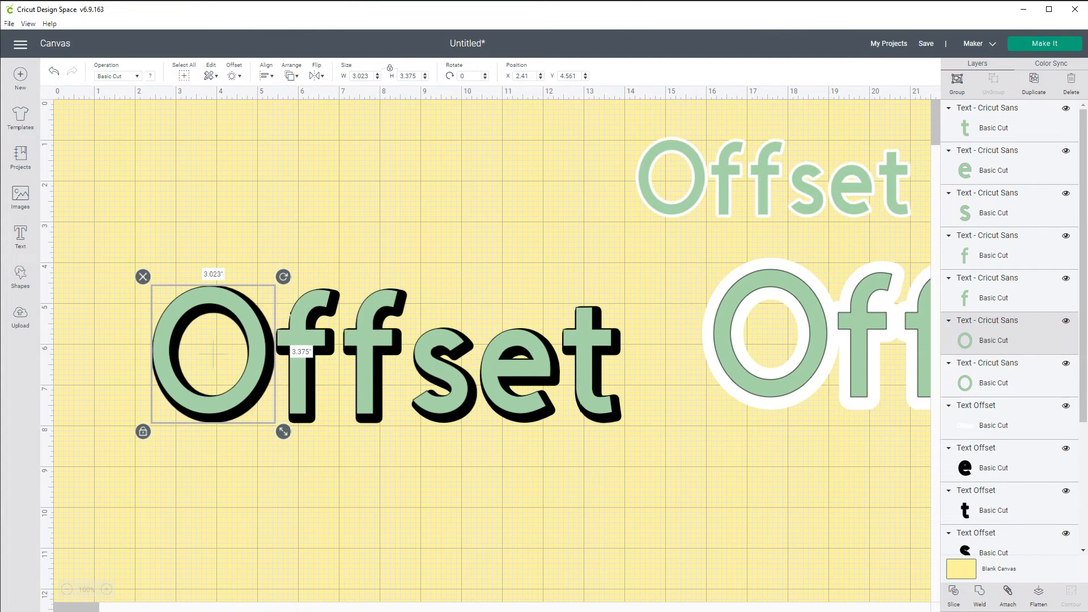
click(954, 596)
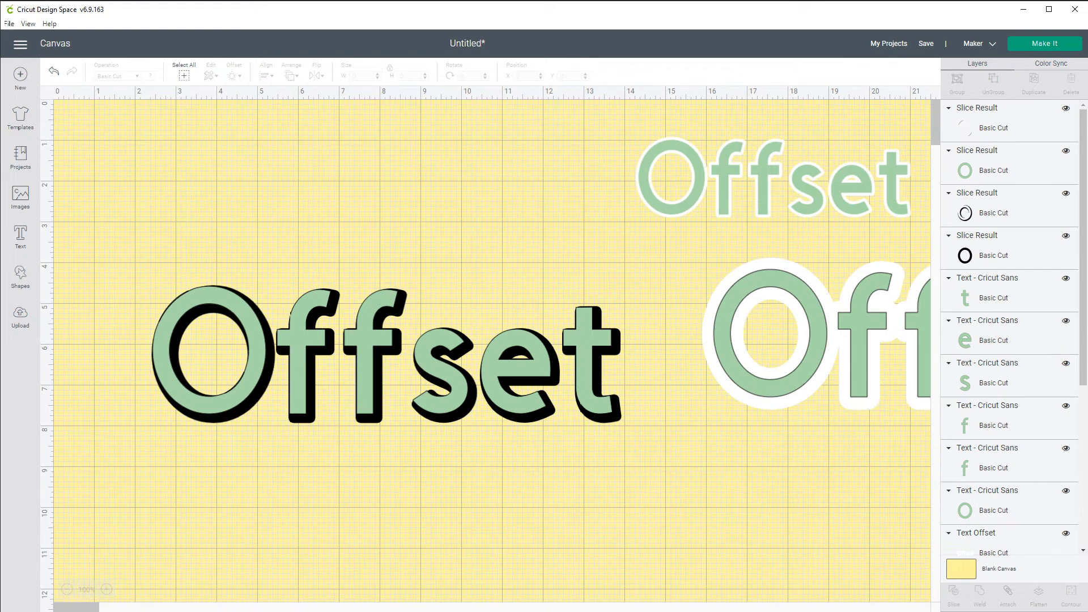
Spread the O's slice results apart below the text: the green O, black shadow outline, thin slivers and black O
drag(208, 348, 282, 536)
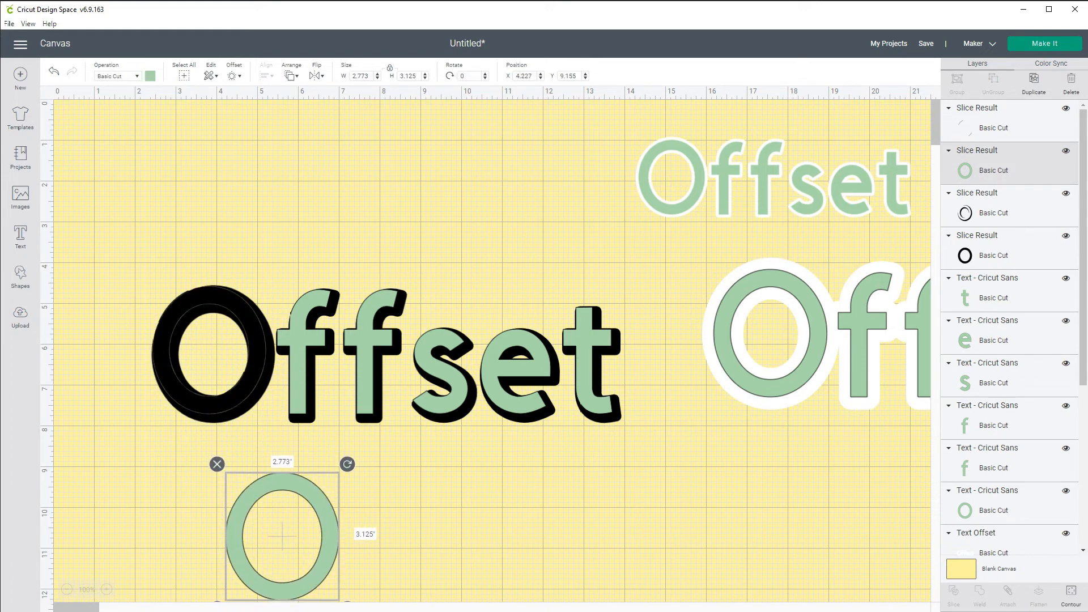
drag(210, 354, 163, 472)
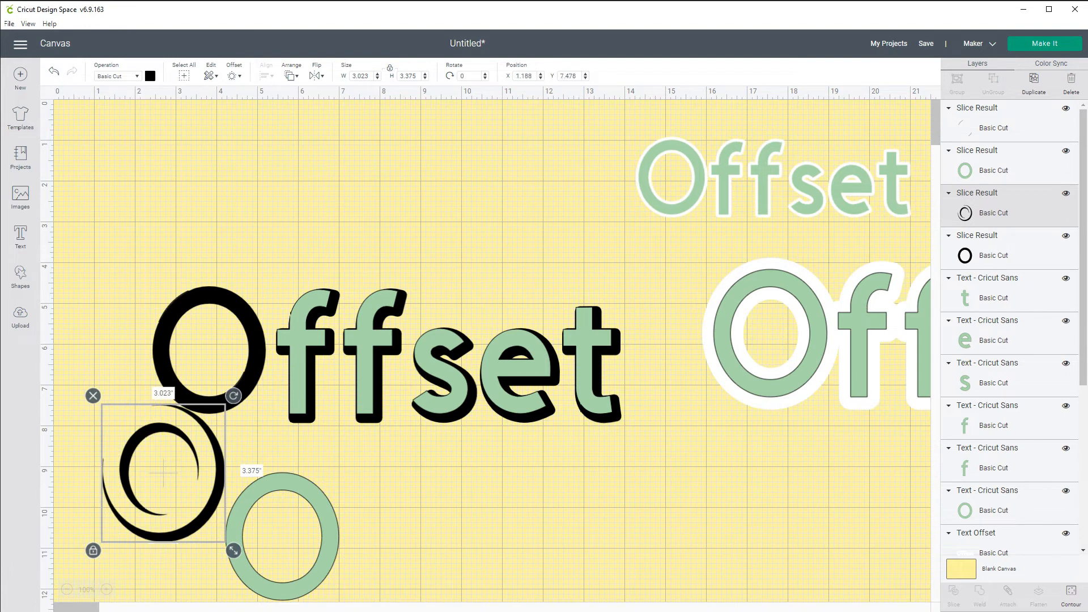
click(202, 343)
drag(201, 342, 413, 530)
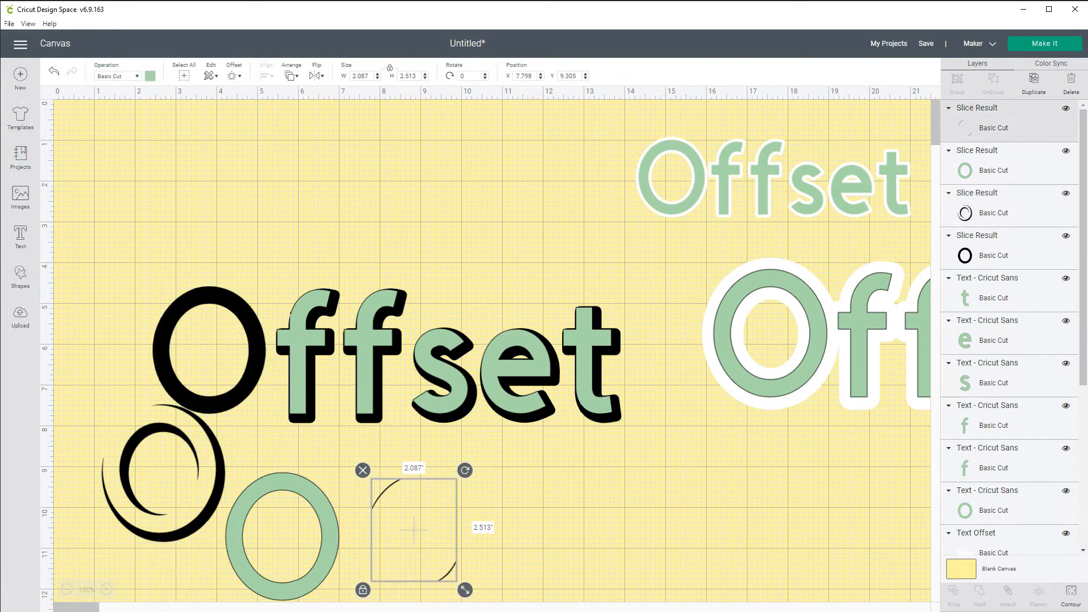
drag(170, 363, 500, 556)
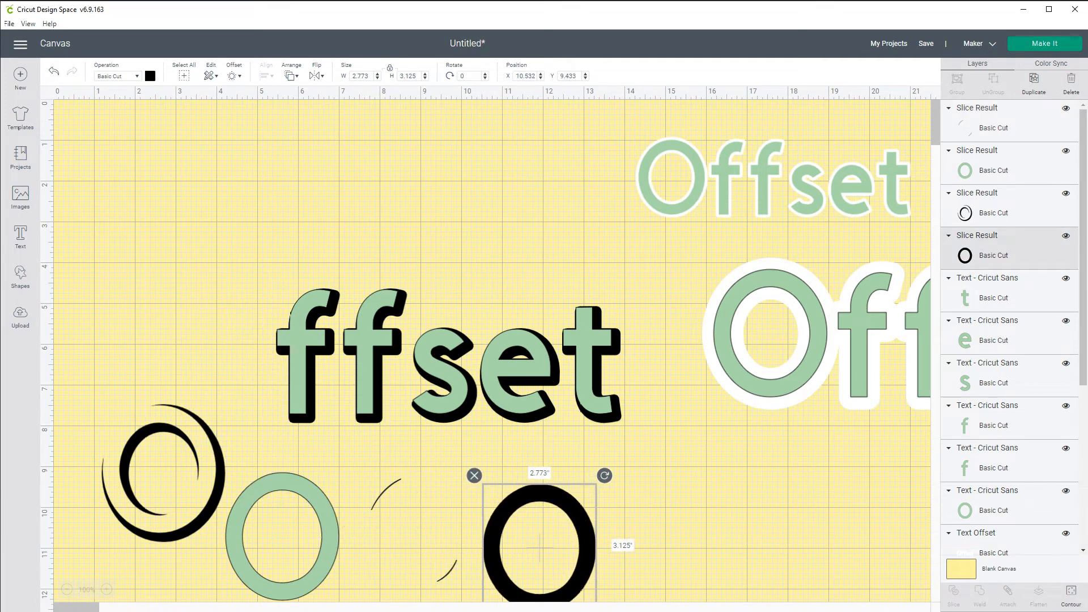
Move the O's black shadow outline back in front of the remaining letters and slice the first f with its black offset
drag(163, 474, 196, 357)
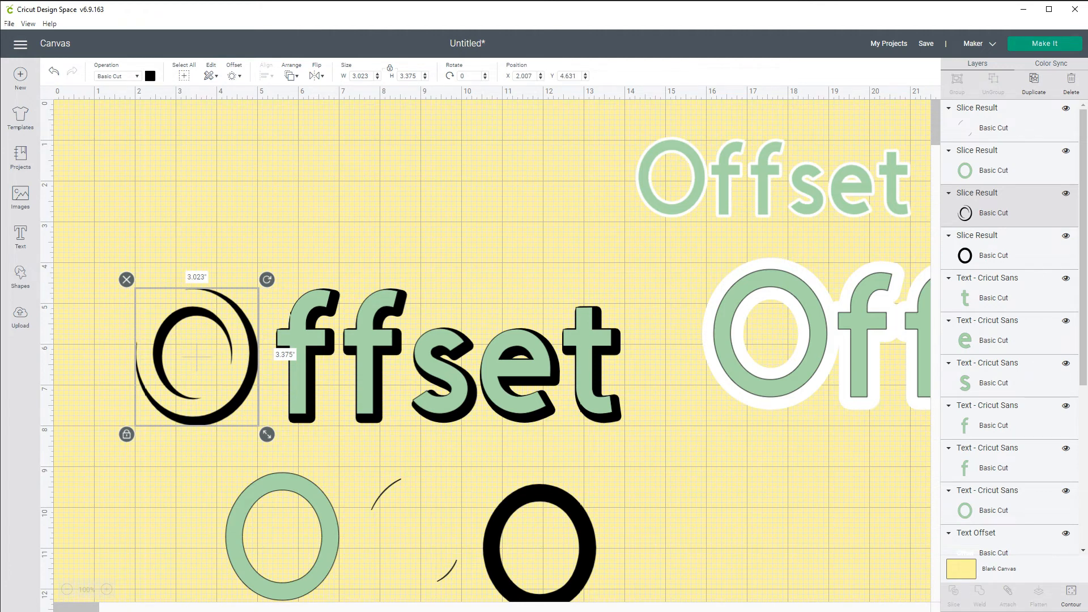
drag(303, 255, 327, 334)
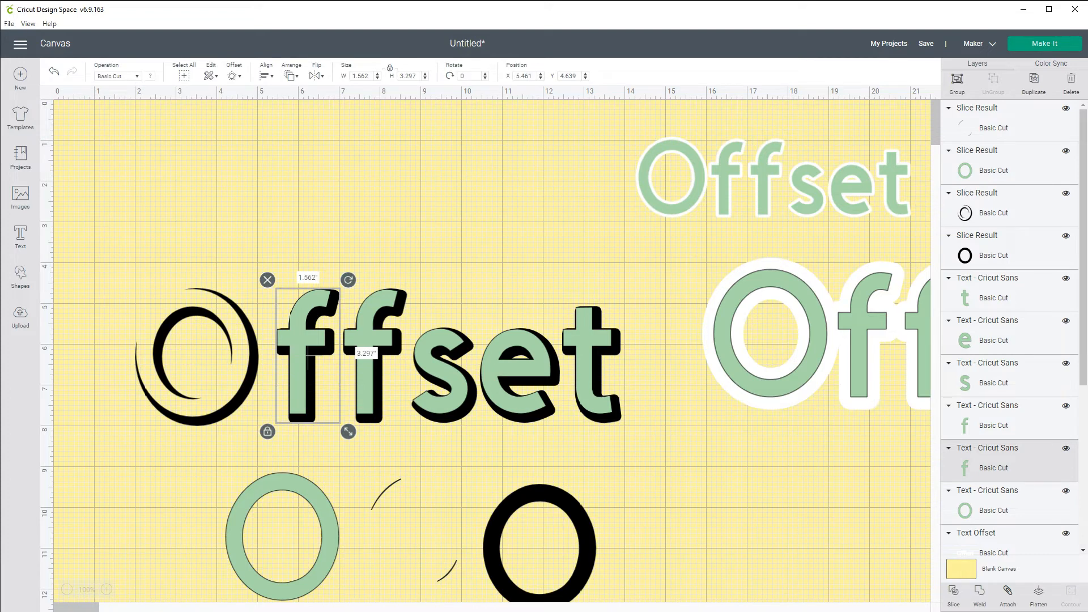
click(954, 595)
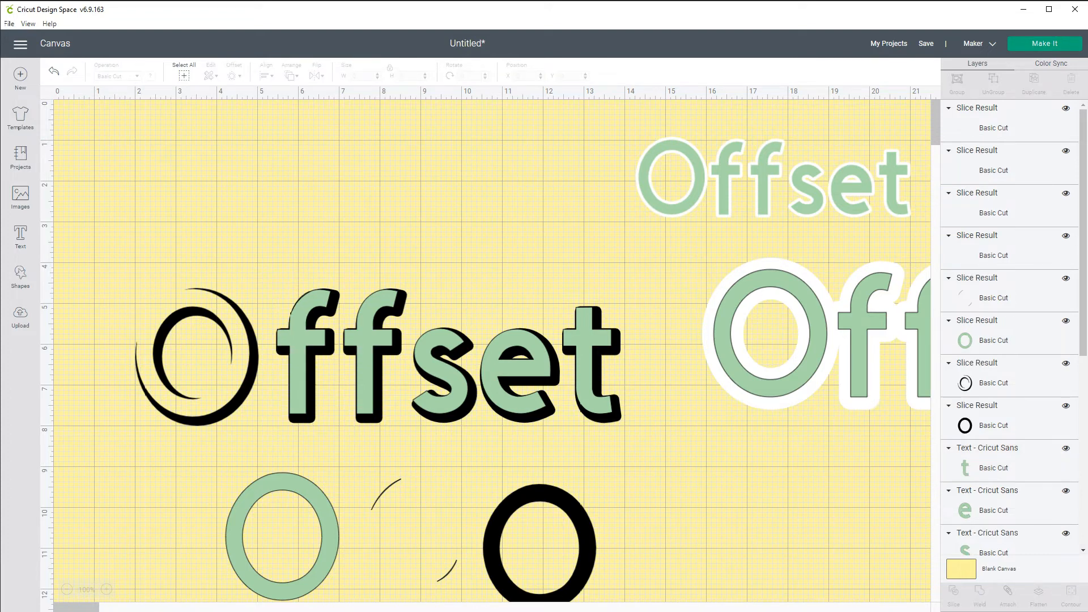
Move the first f's green and black slices onto the matching O pieces, setting its shadow outline beside the O's outline and shifting the O's slivers aside
drag(311, 350, 295, 536)
drag(297, 368, 144, 493)
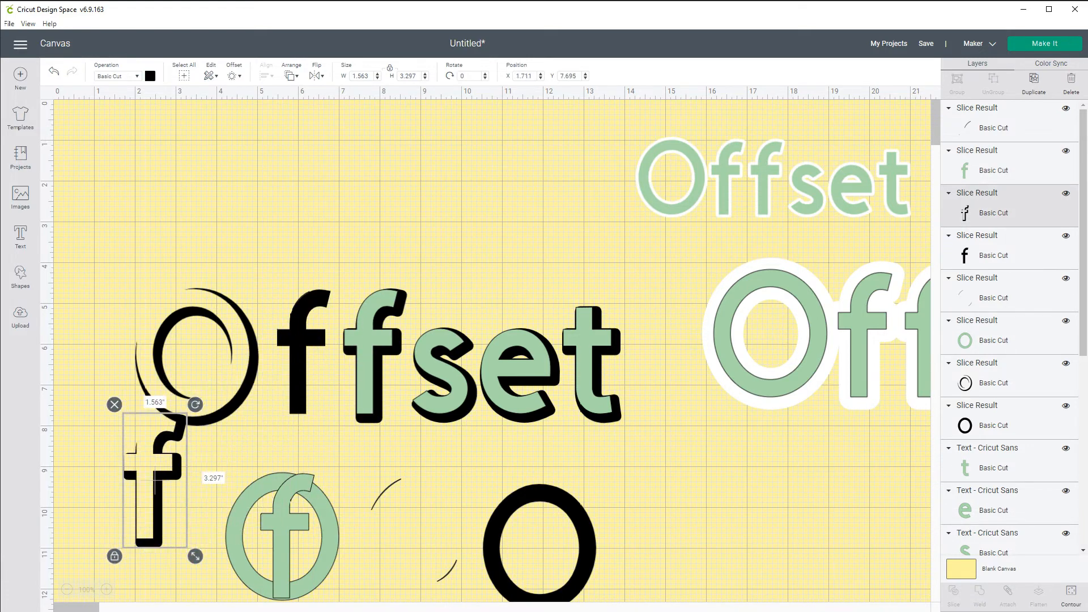
drag(286, 259, 582, 561)
drag(151, 497, 297, 360)
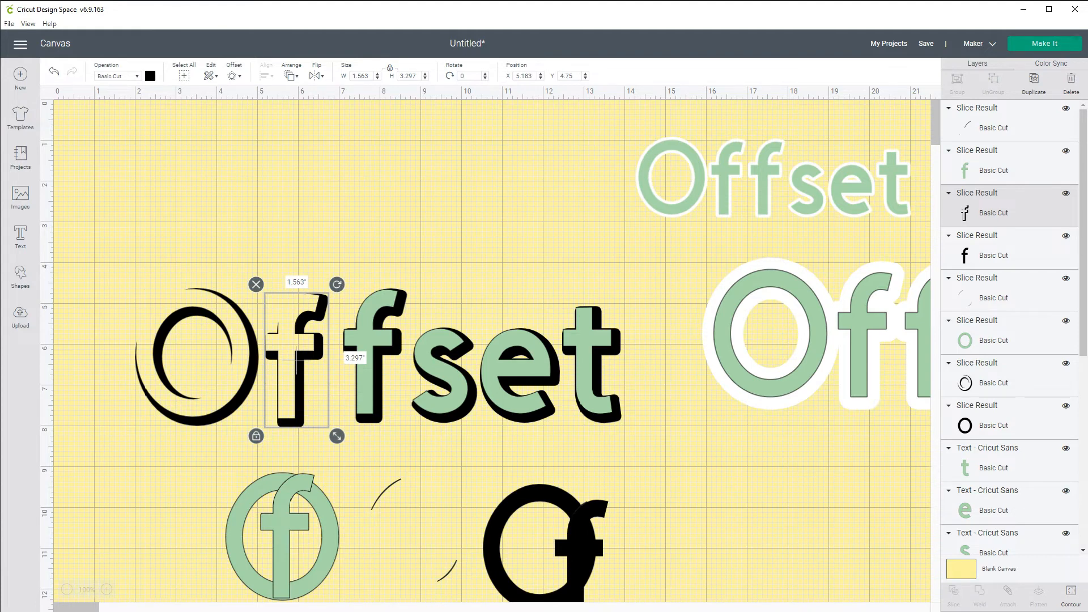
click(391, 489)
drag(412, 528, 433, 543)
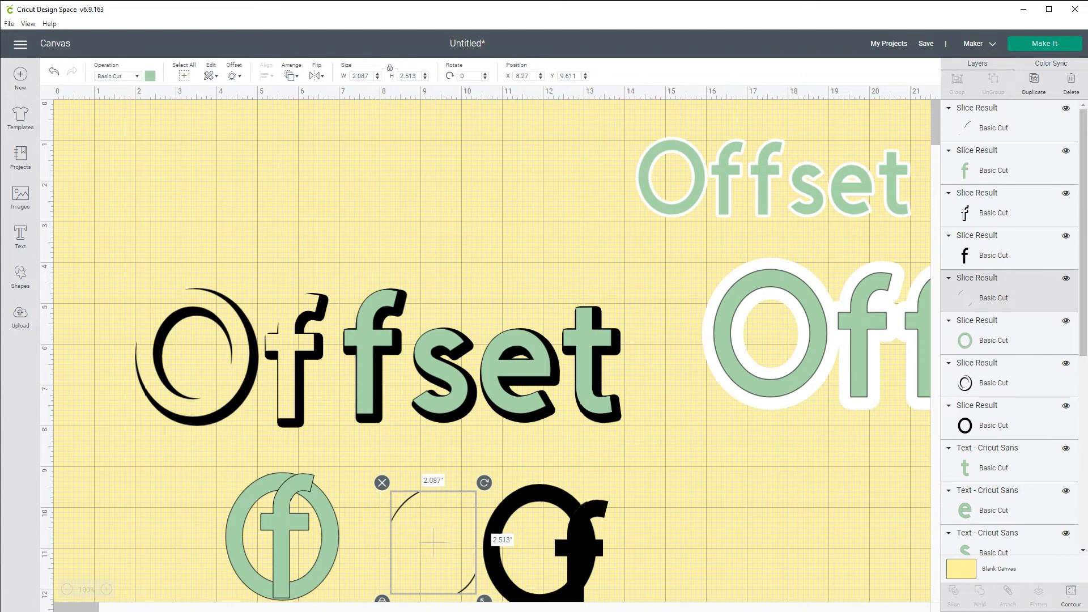
Slice the second f with its black offset and separate the results, placing its shadow outline beside the first f's outline
drag(364, 260, 375, 358)
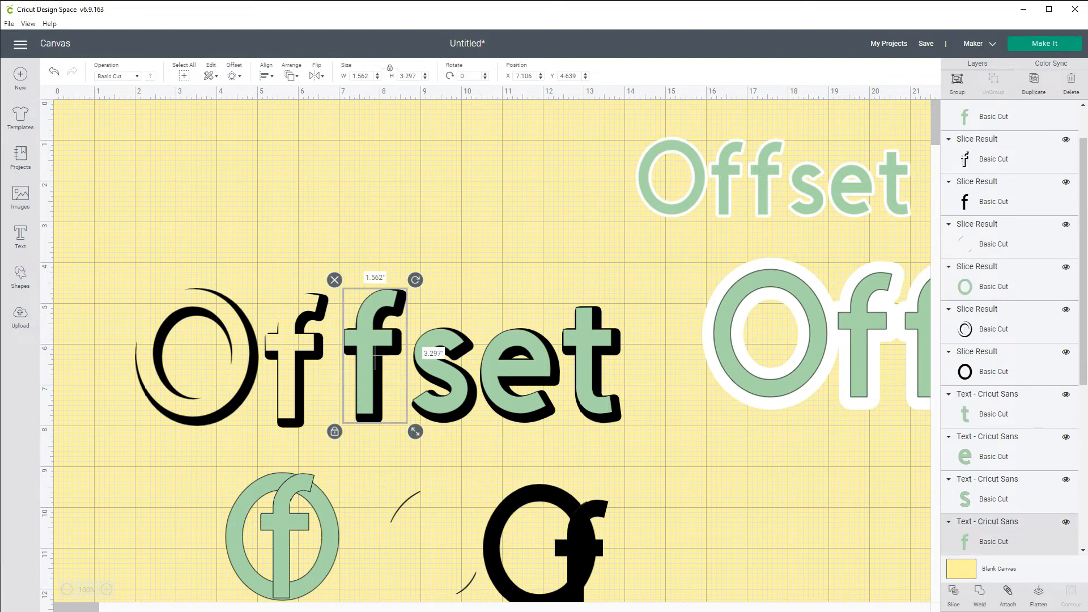
key(Delete)
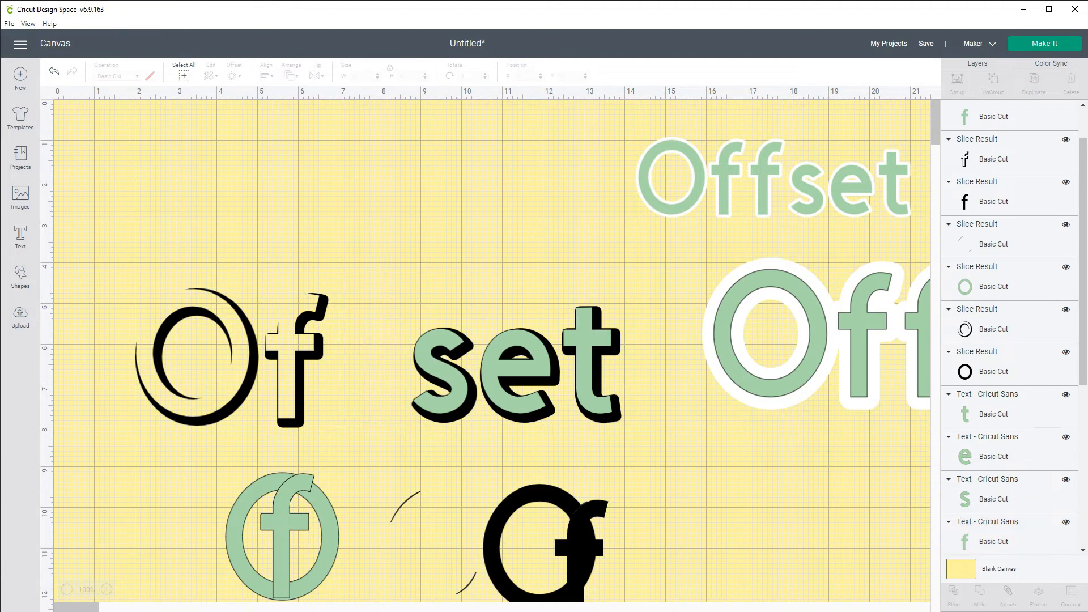
drag(375, 347, 305, 547)
drag(371, 340, 387, 427)
drag(361, 259, 388, 347)
drag(374, 340, 692, 526)
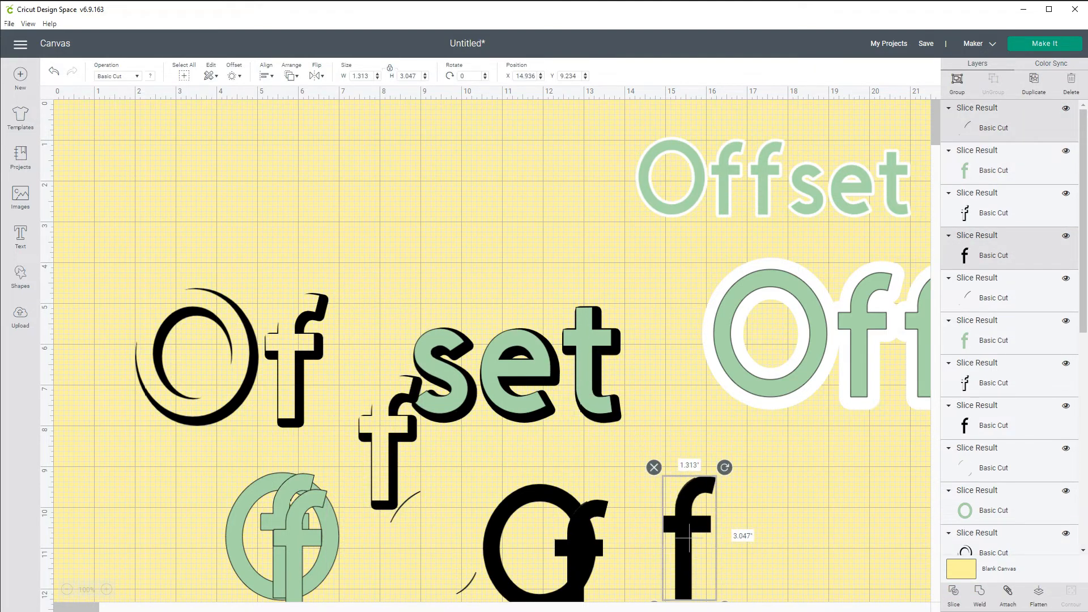
drag(388, 450, 365, 363)
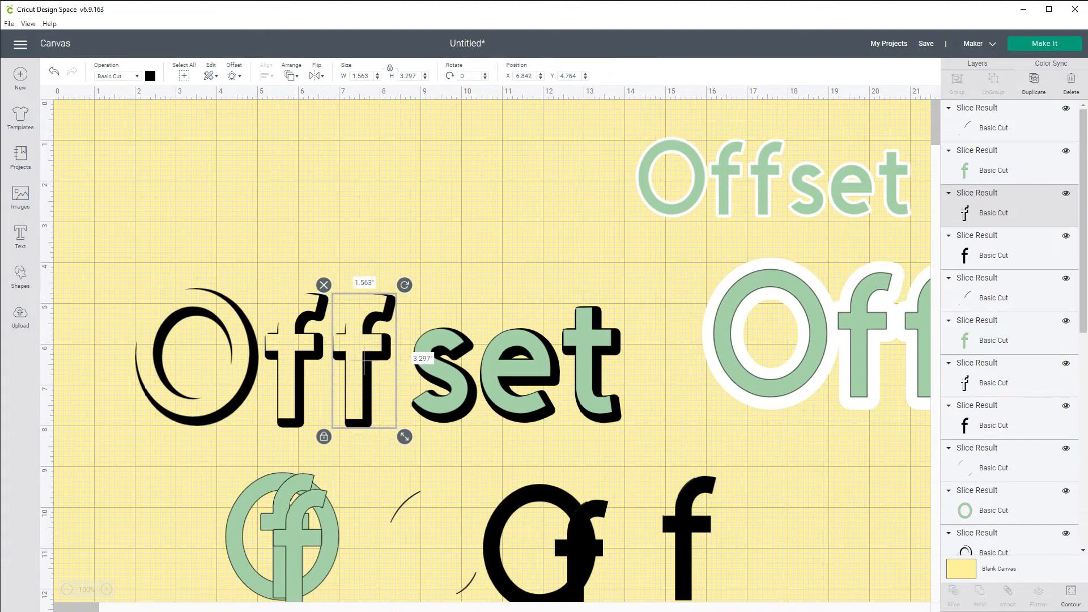
Weld the green letters s, e and t into a single shape
click(440, 374)
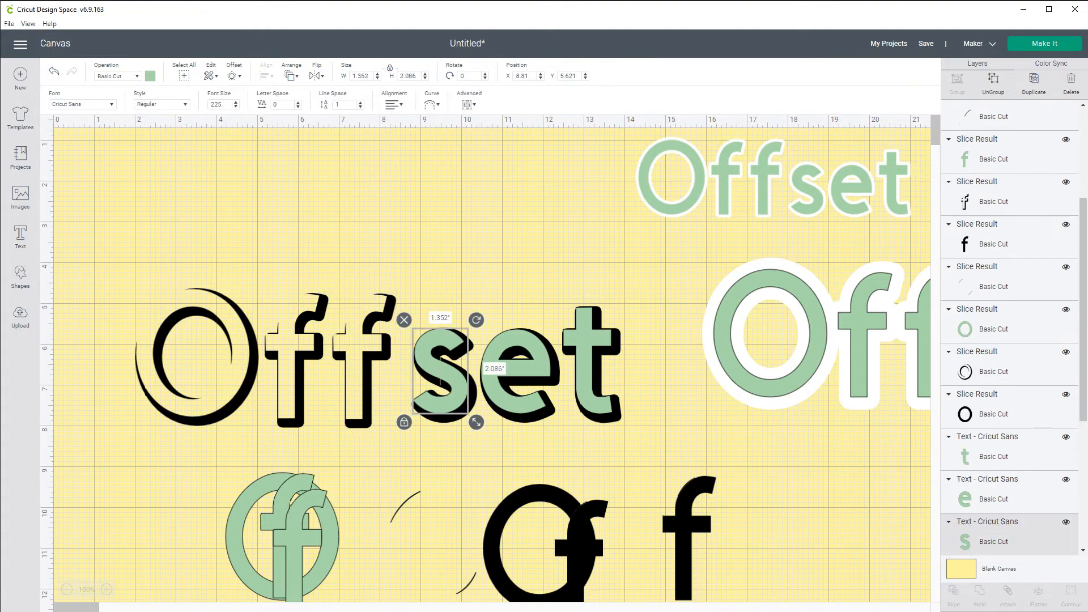
shift+click(507, 369)
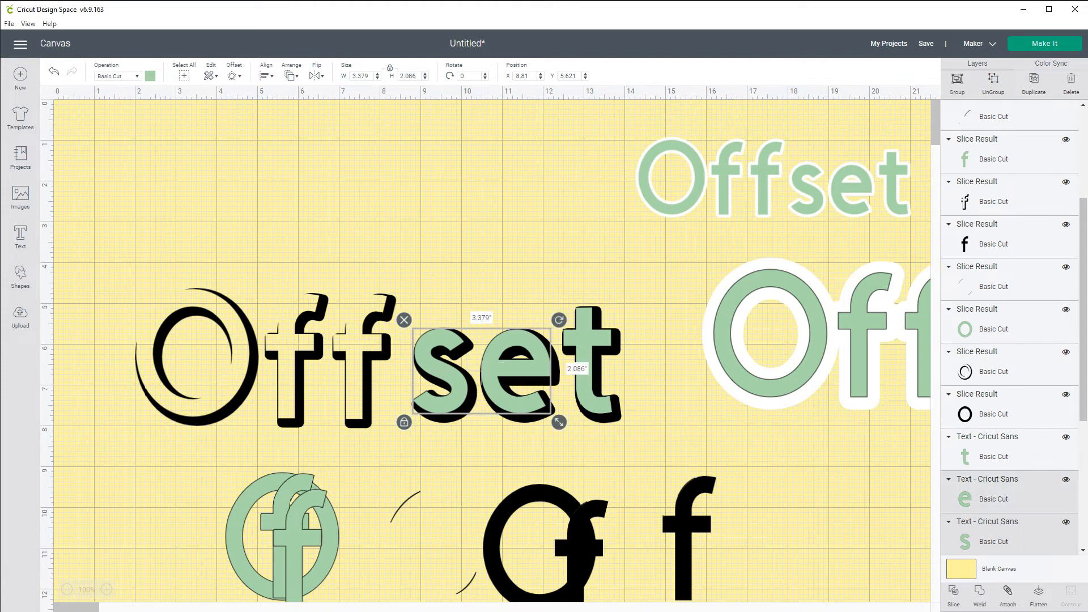
shift+click(592, 363)
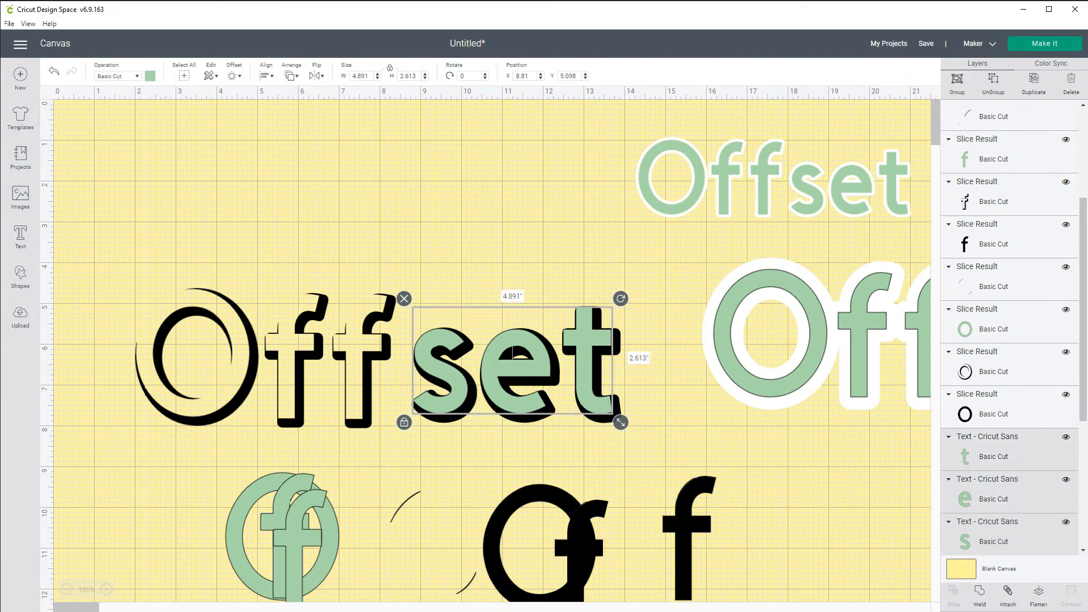
click(980, 595)
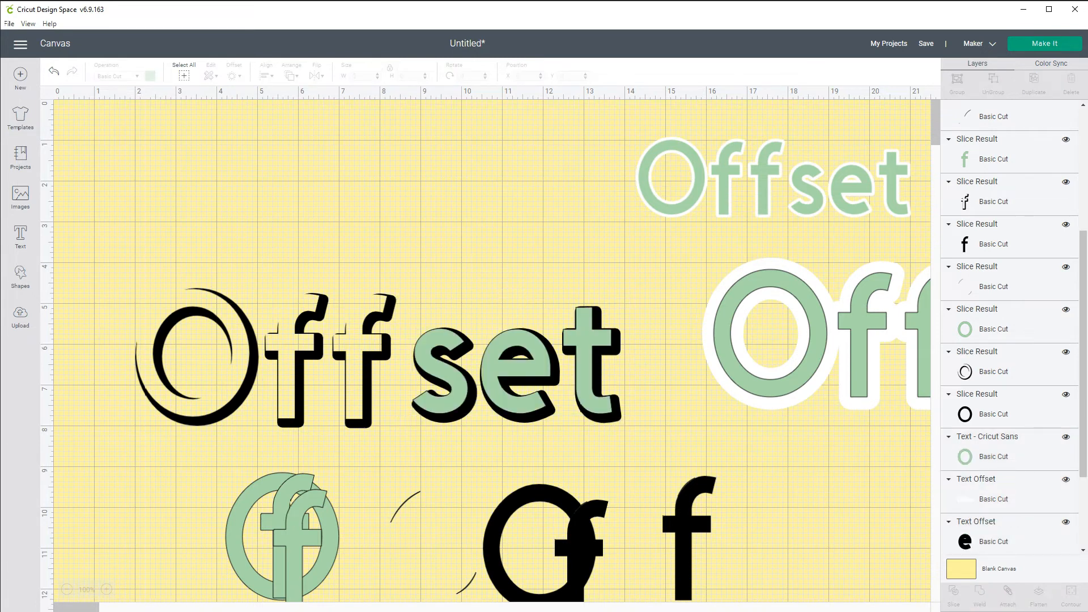
Weld the black offsets of the letters s, e and t into a single shape
click(513, 354)
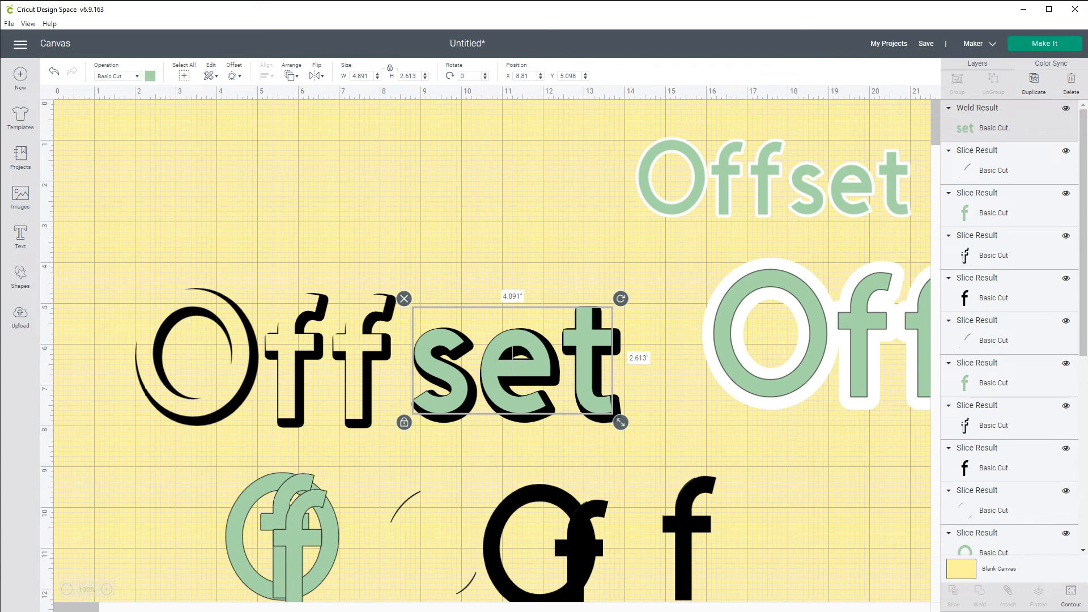
click(449, 418)
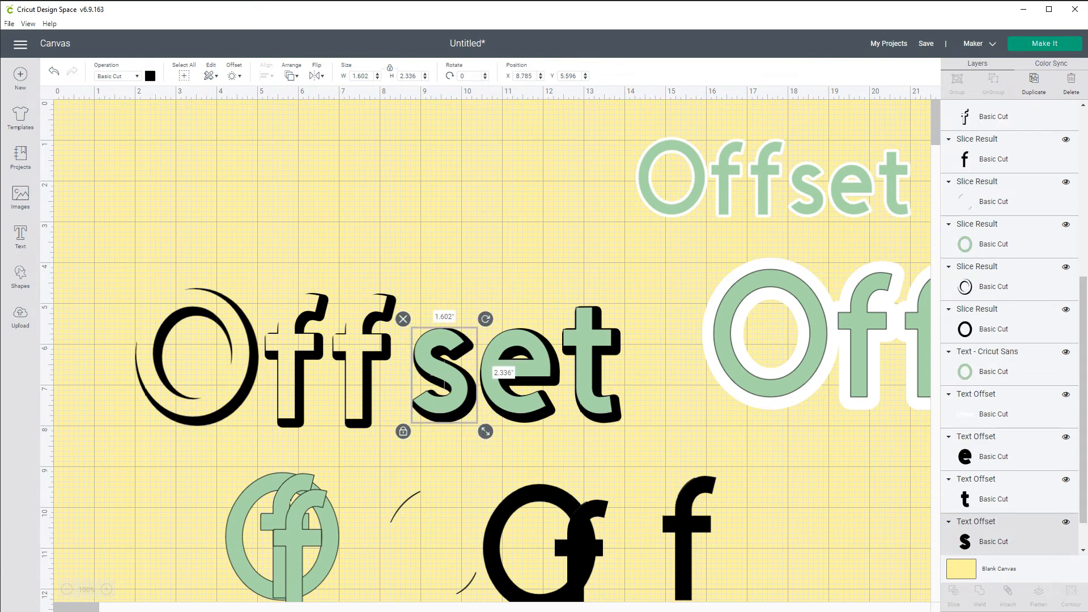
shift+click(528, 419)
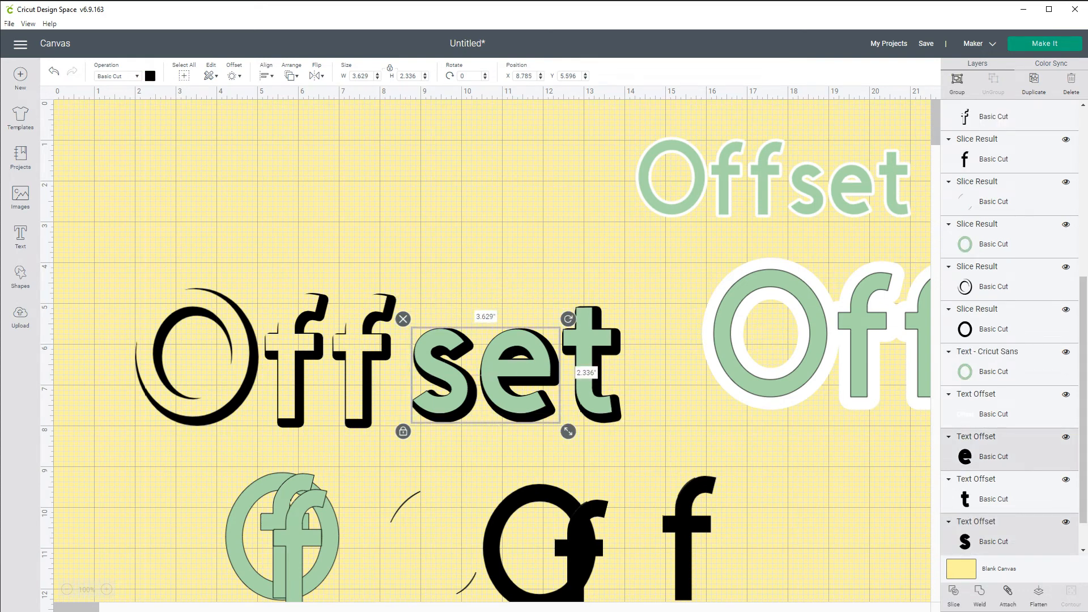
shift+click(602, 418)
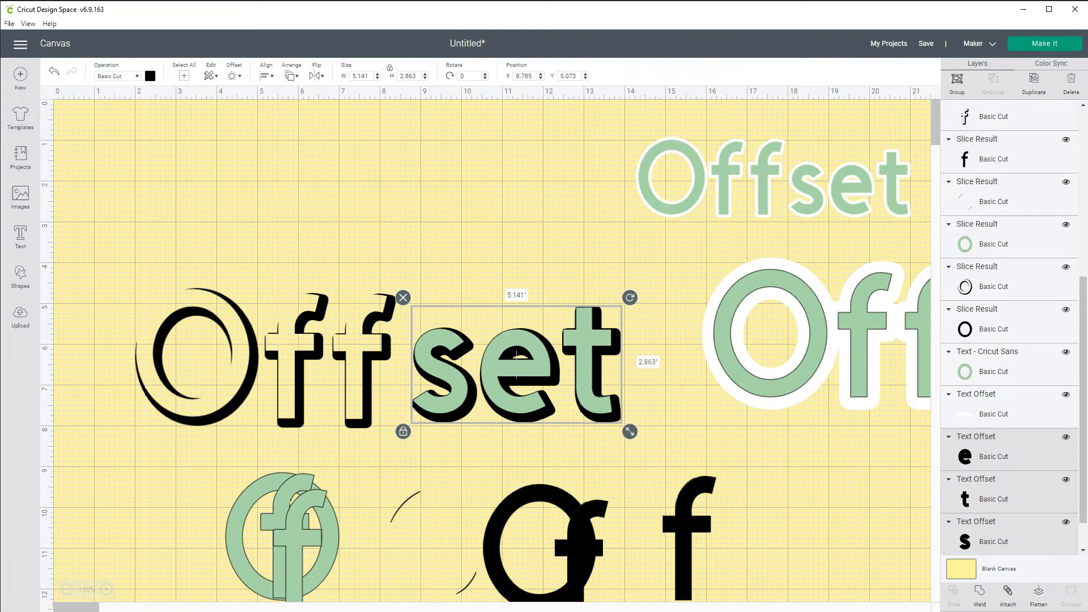
click(980, 596)
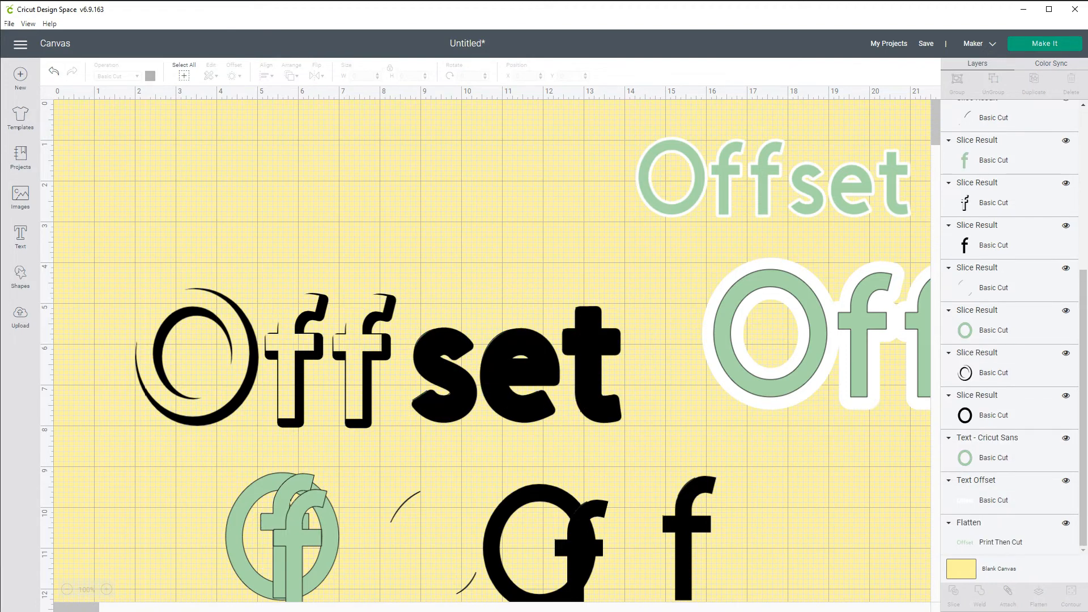
Send the welded black "set" to the back and slice it with the welded green "set"
click(516, 365)
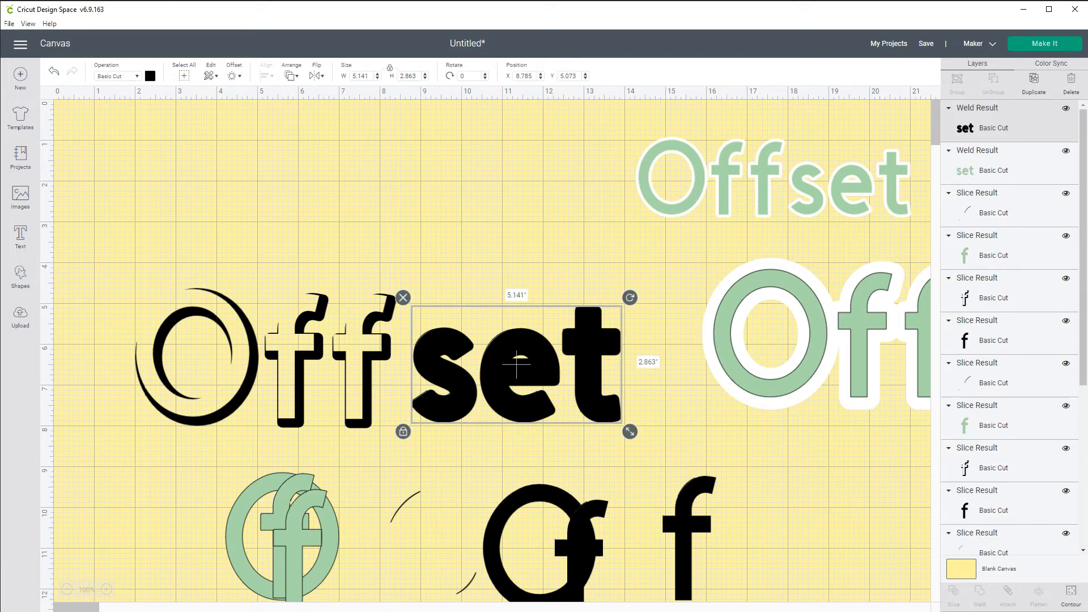
click(291, 76)
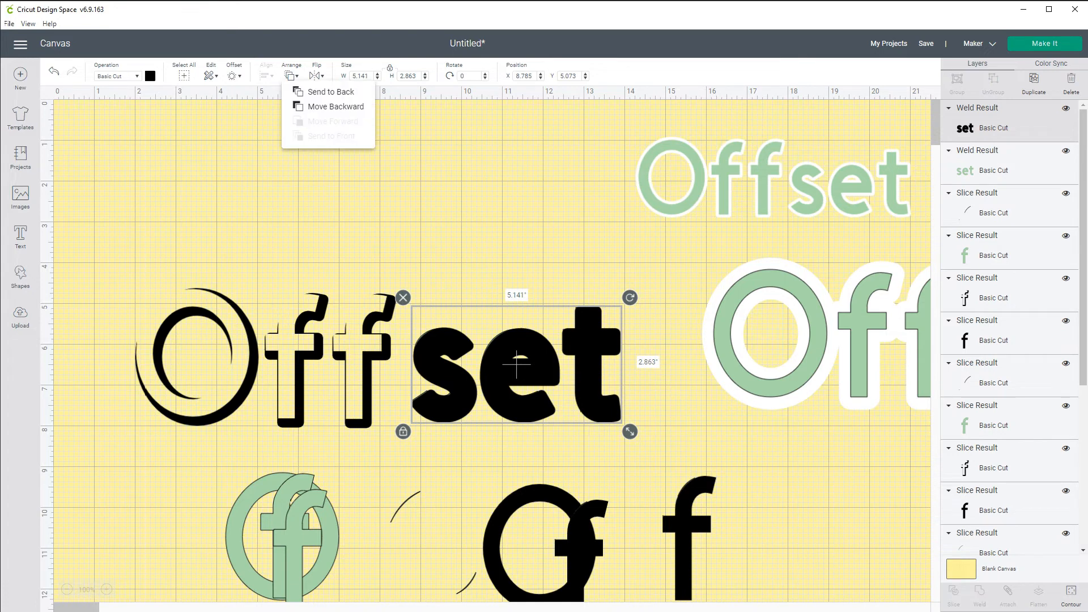
click(329, 92)
key(Escape)
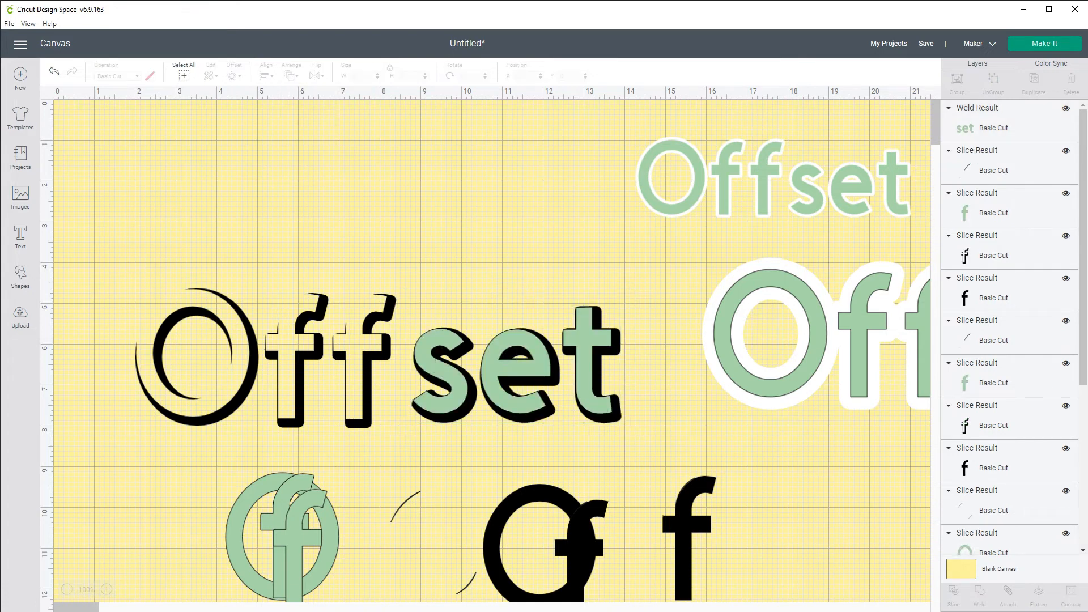
drag(470, 242, 585, 420)
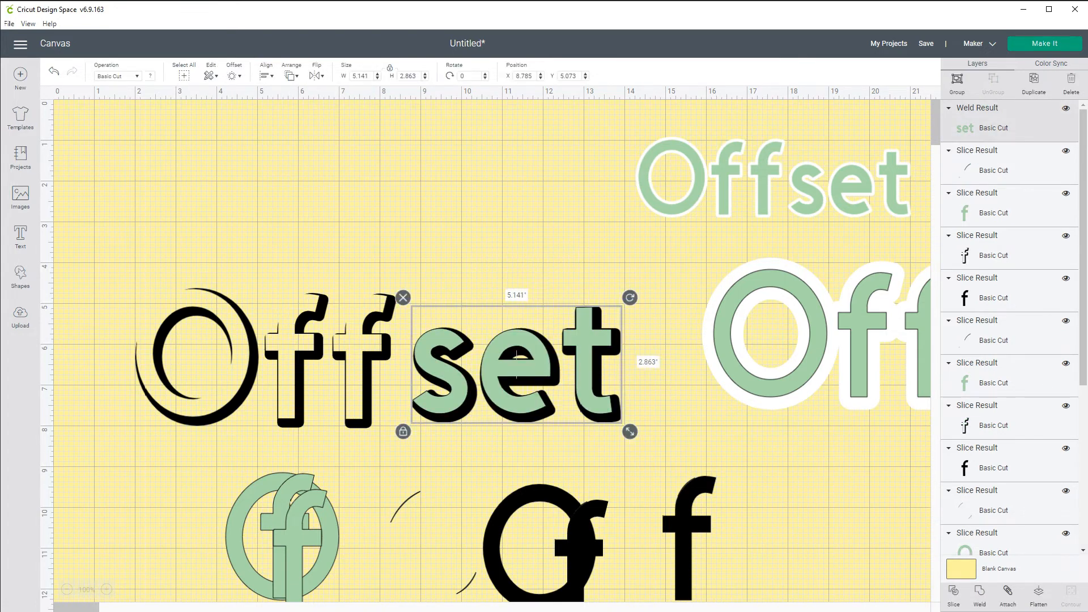
click(953, 595)
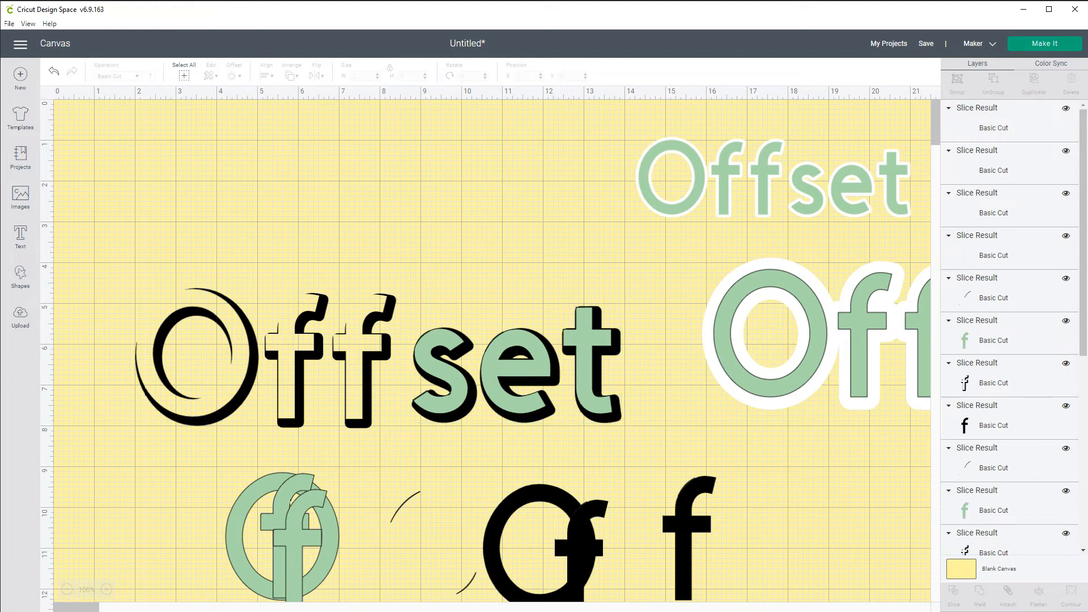
Move the green "set", thin slivers and black "set" below the word, and place the "set" shadow outline after the second f
drag(516, 362, 625, 498)
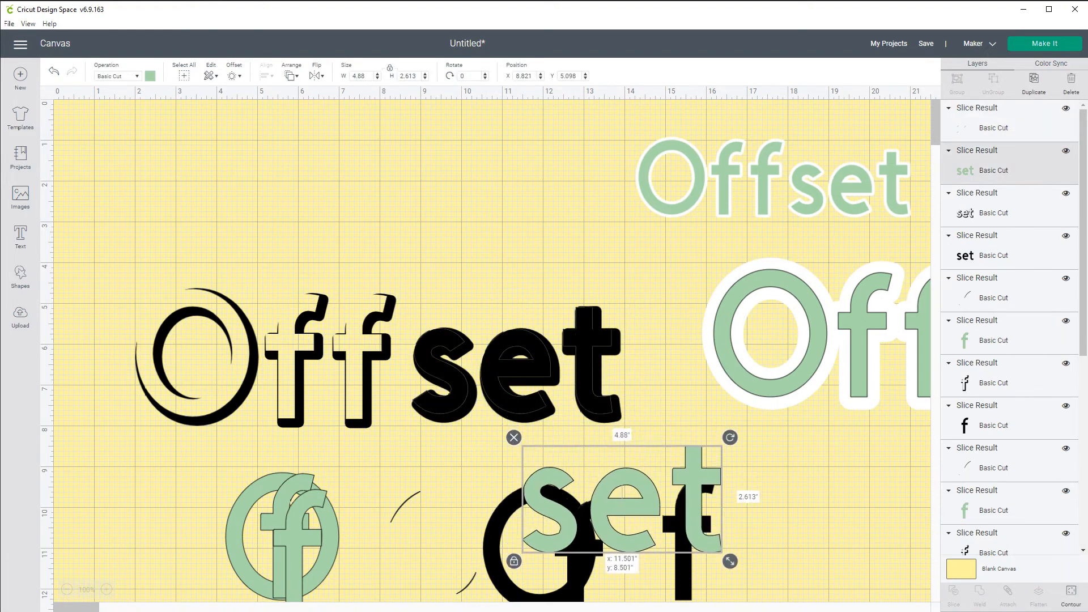
click(517, 362)
drag(516, 363, 500, 243)
drag(496, 354, 435, 542)
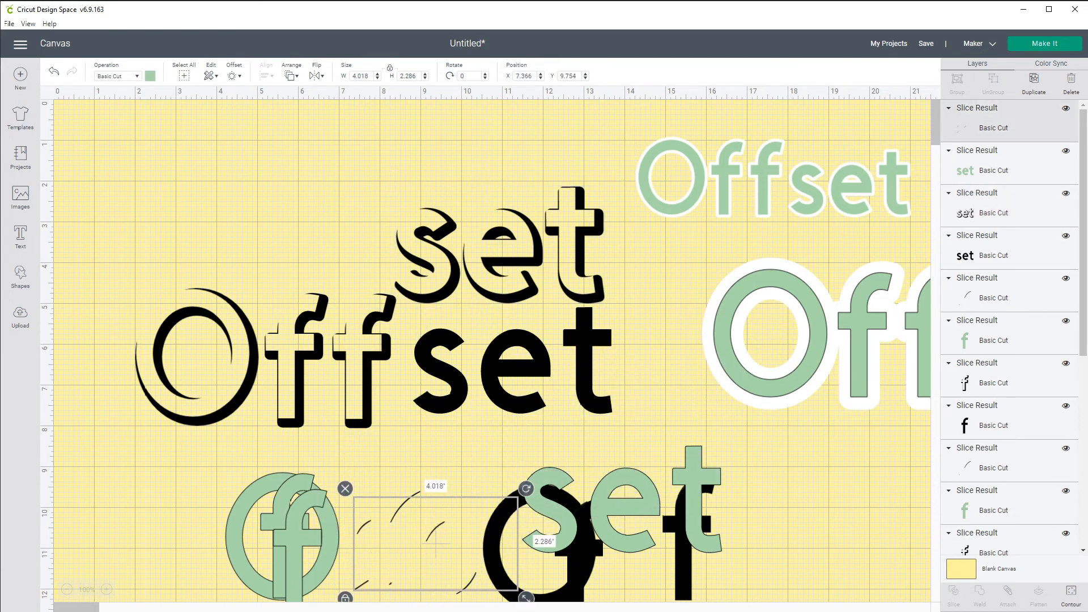
drag(504, 363, 594, 535)
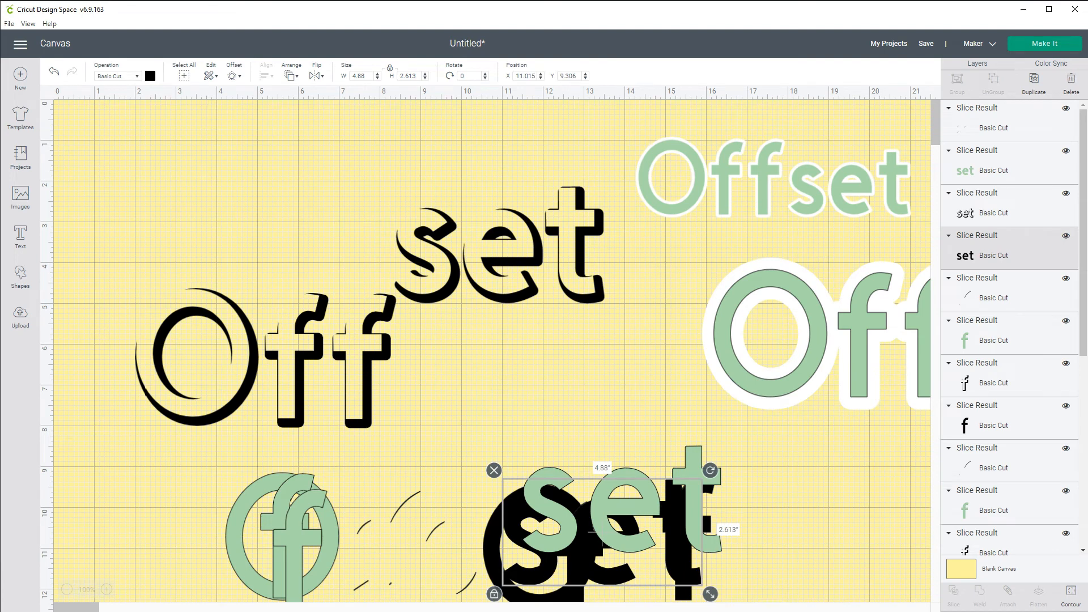
drag(501, 244, 512, 367)
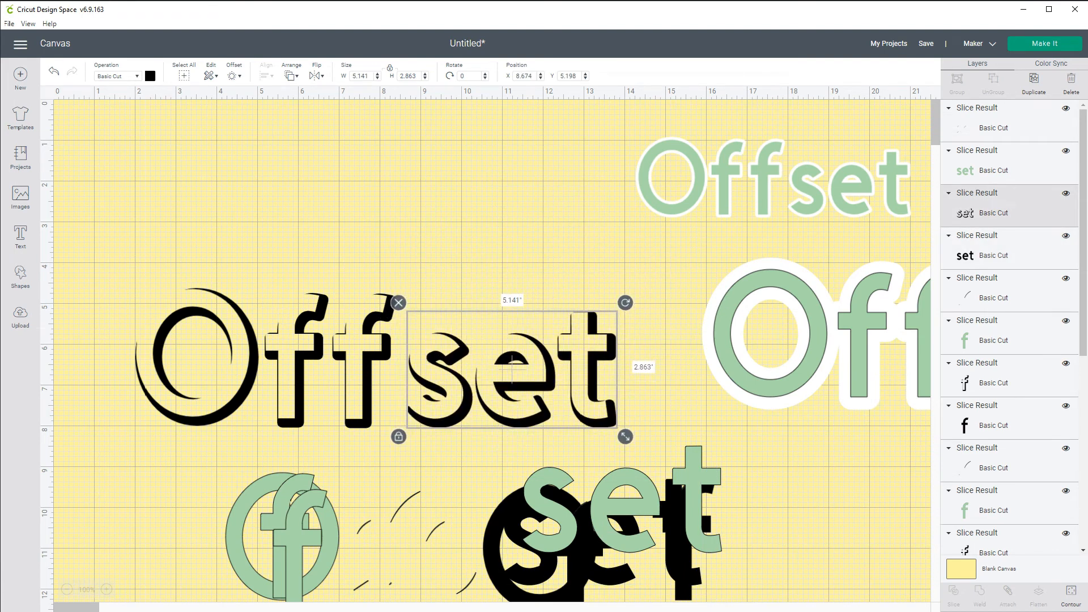
Nudge the shadow outlines of both f's and the O slightly right to even out the word's letter spacing
drag(365, 362, 371, 358)
drag(295, 363, 303, 358)
drag(197, 355, 204, 358)
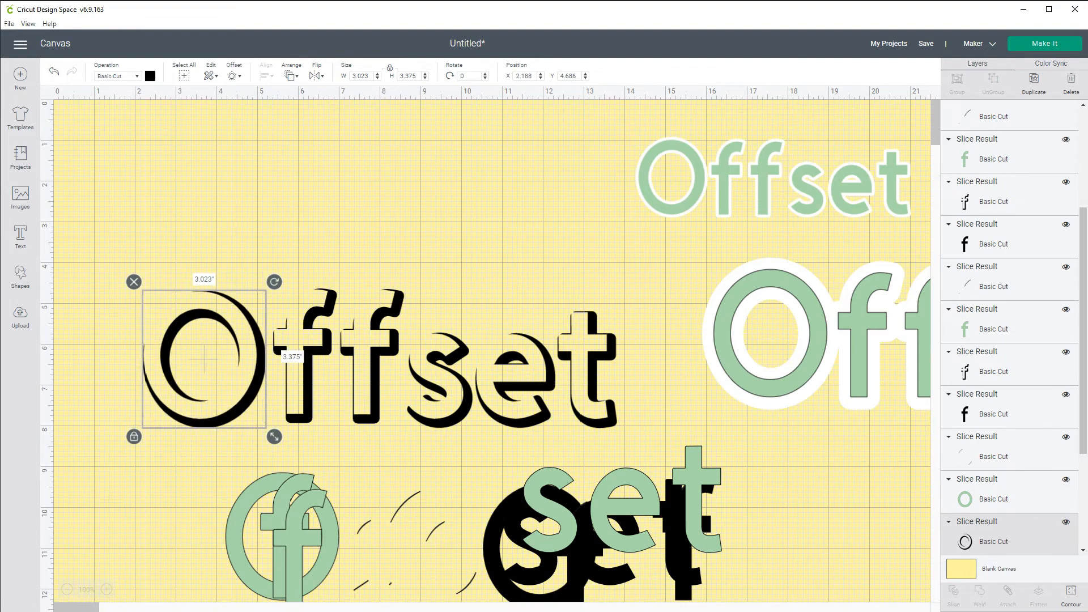
Nudge the large green text right over its white offset and move the small flattened text to about X 1.827, Y 0.811
mouse_move(819, 334)
mouse_down()
mouse_move(830, 361)
mouse_move(805, 344)
mouse_move(824, 336)
mouse_up()
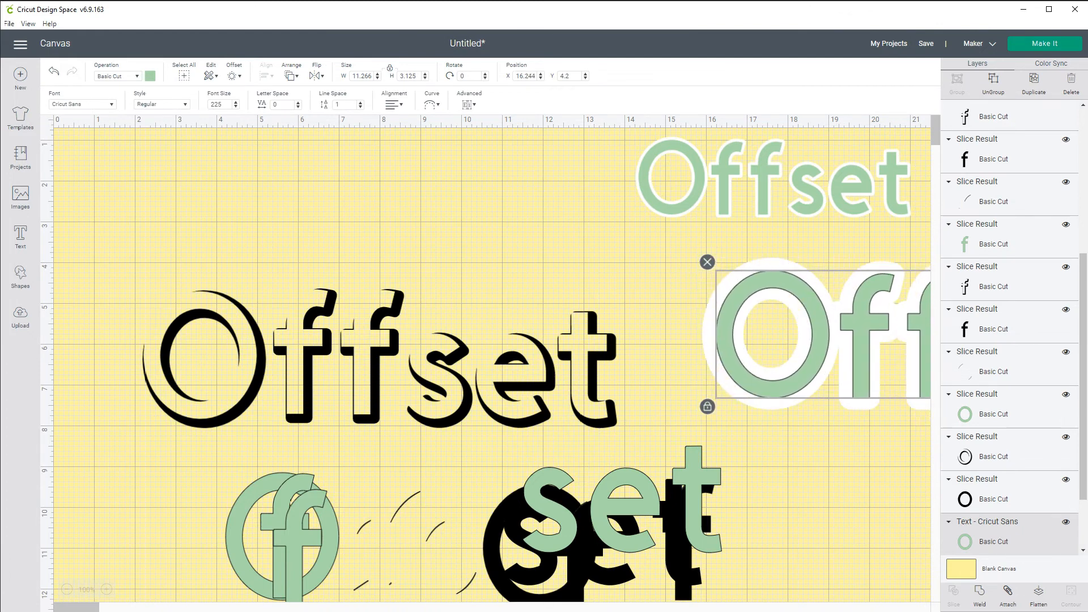
drag(772, 181, 265, 177)
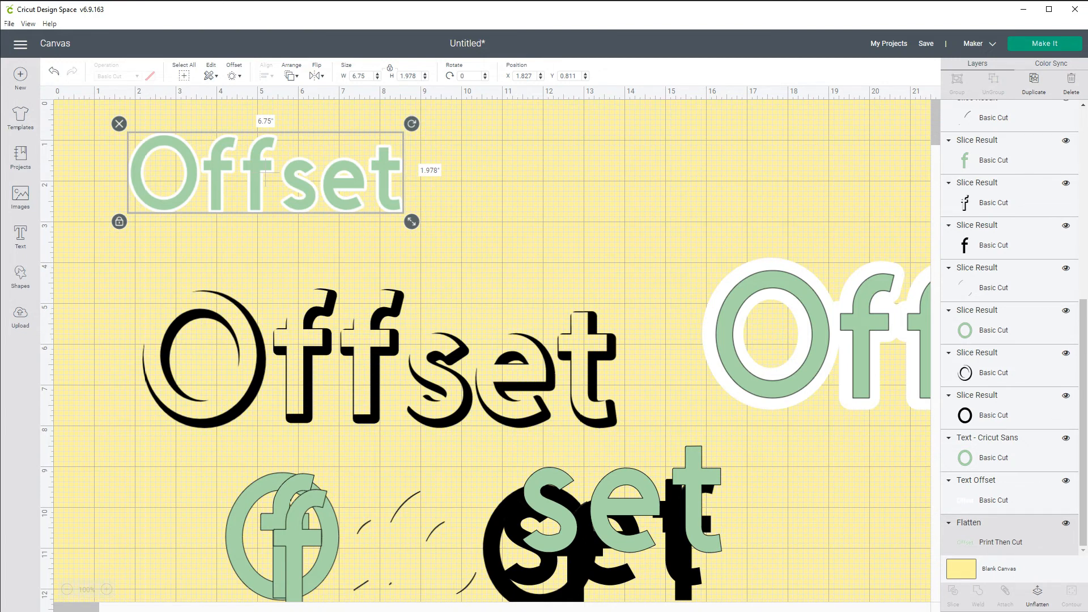
Move the large green text with its white offset beside the small flattened text and flatten the two layers into a Print Then Cut image
click(779, 280)
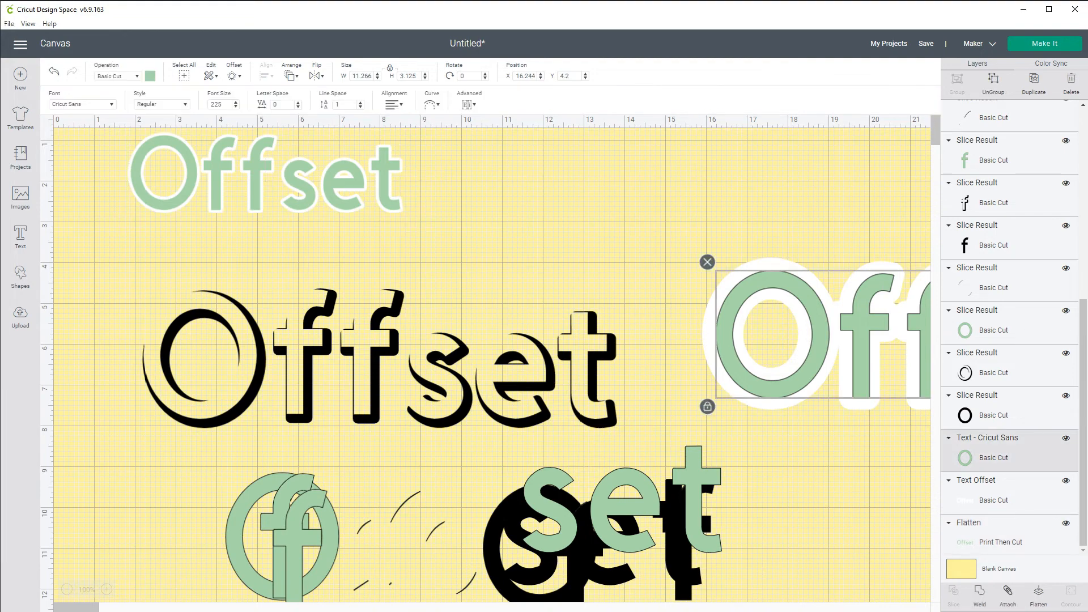
click(772, 228)
drag(772, 228, 524, 238)
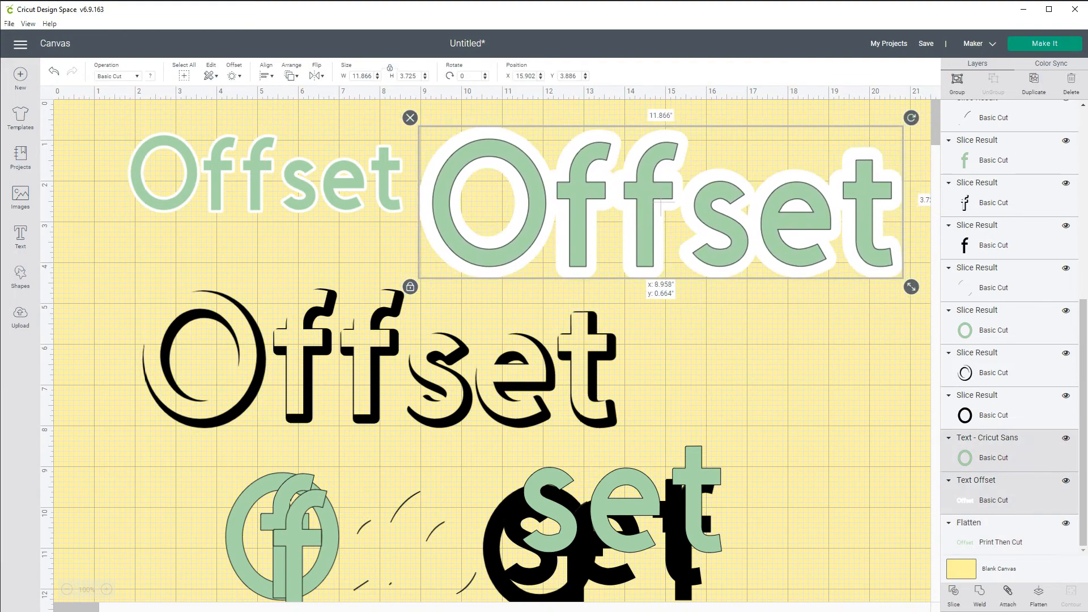
drag(662, 206, 662, 207)
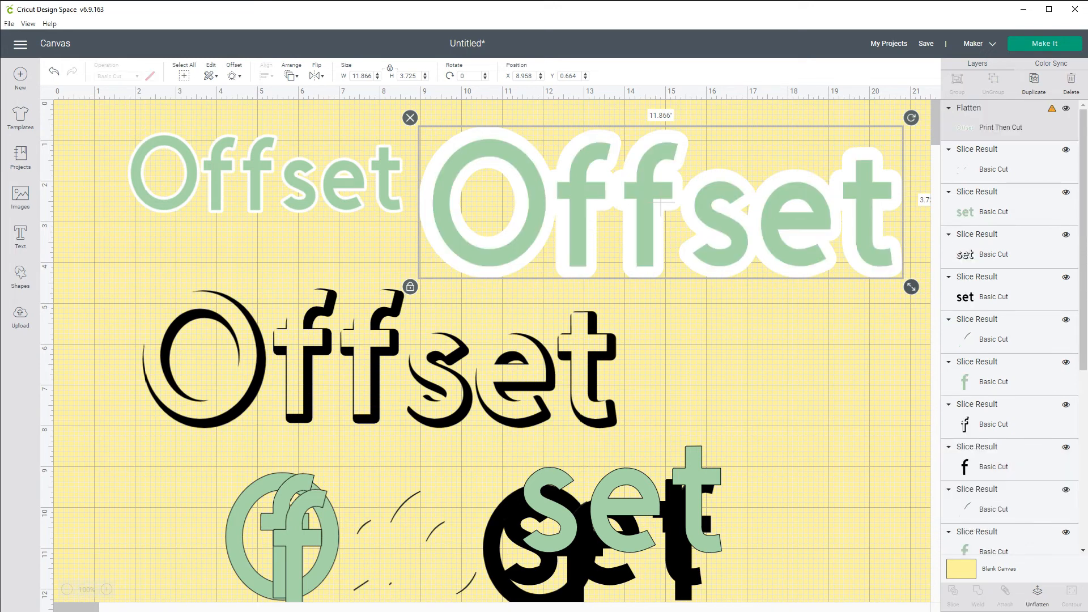
Scale the newly flattened text down to about 7.132 by 2.239 in and place it beside the other flattened text
drag(911, 287, 718, 226)
drag(565, 172, 587, 179)
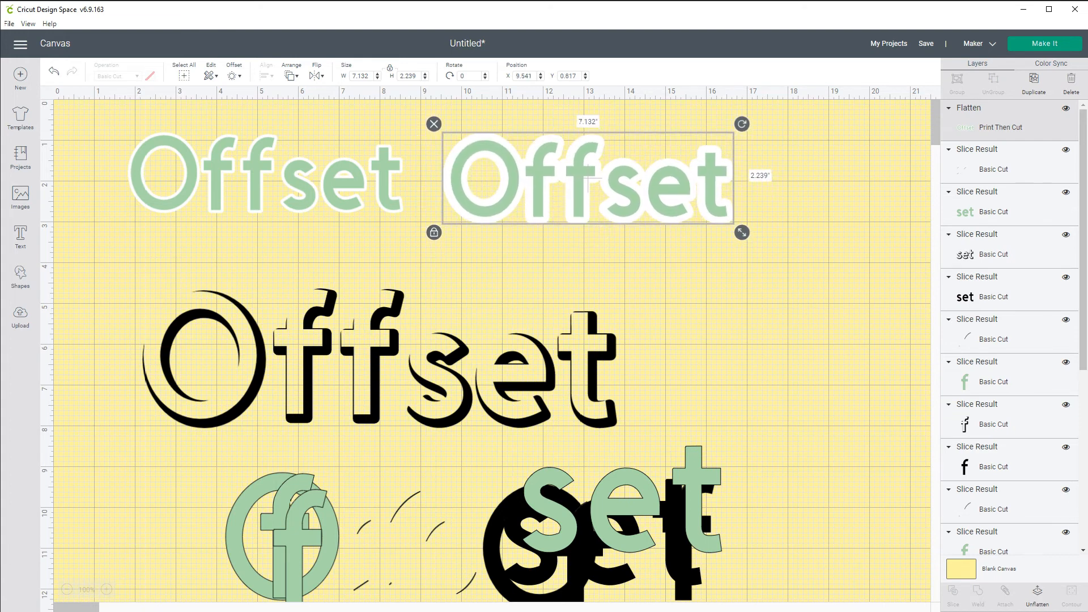
Enlarge the flattened text with the thicker white border to about 13.326 by 4.183 in and reposition it on the canvas
drag(588, 180, 608, 195)
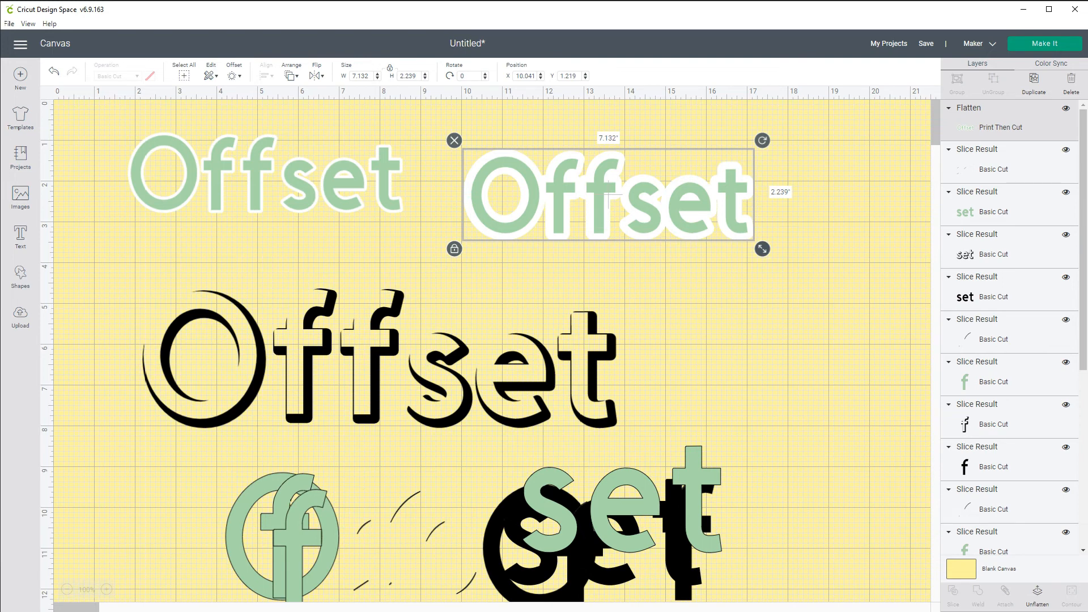
drag(762, 249, 1031, 328)
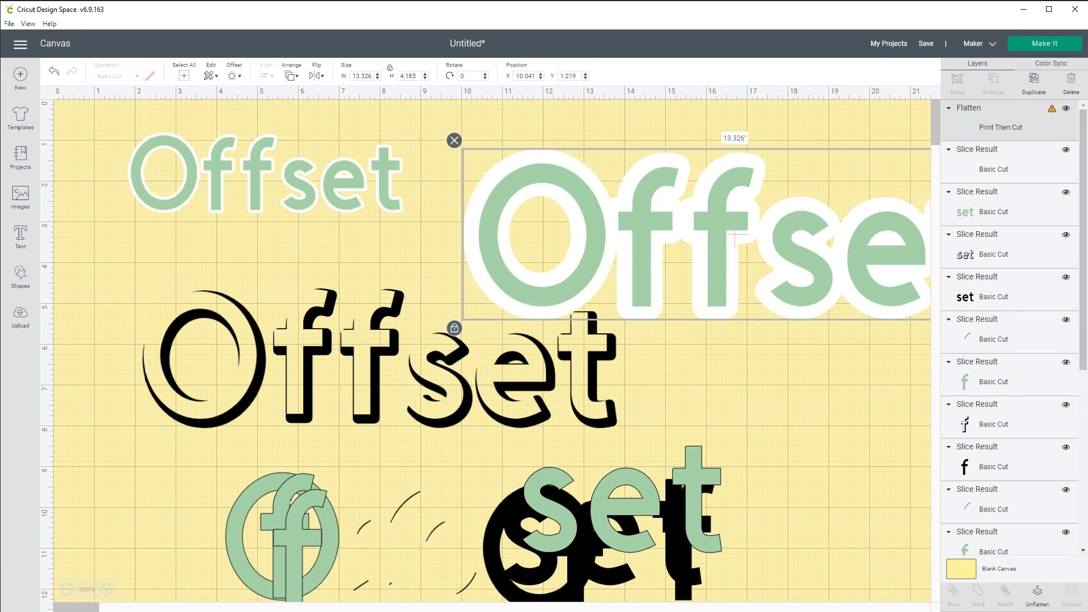
drag(735, 238, 586, 202)
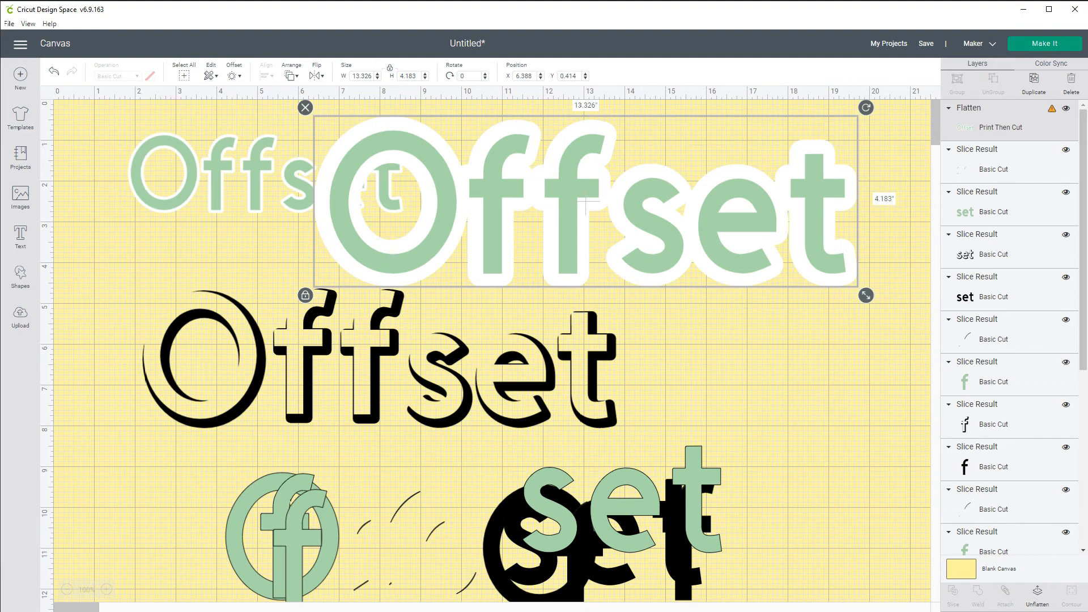
drag(587, 202, 631, 234)
Scale the thicker-bordered flattened text down to about 6.291 by 1.975 in and place it at about X 10.888, Y 1.164
drag(911, 328, 665, 251)
drag(509, 196, 648, 194)
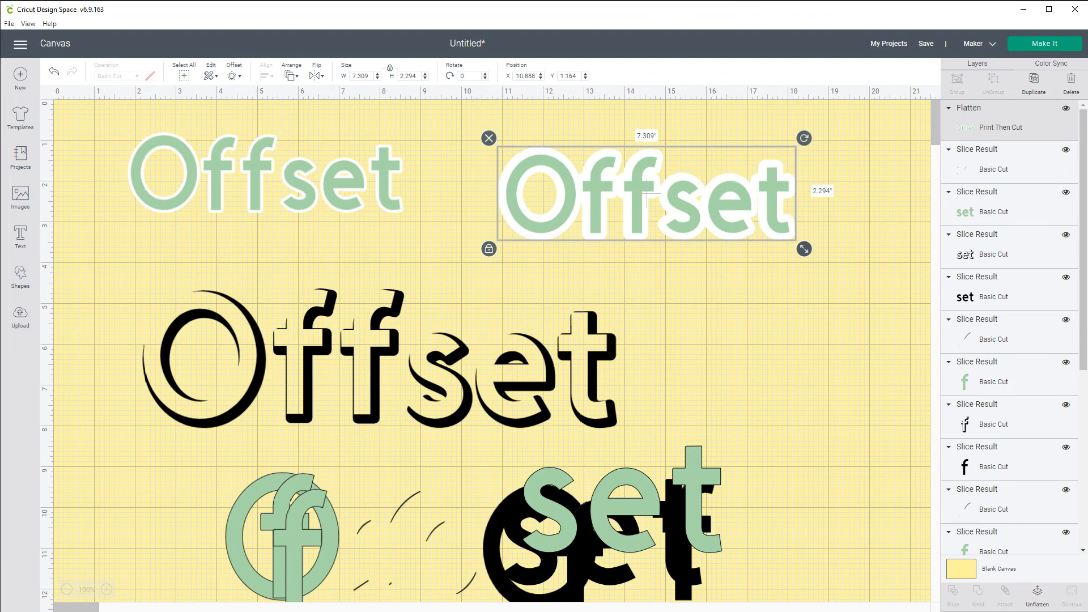
drag(804, 249, 762, 235)
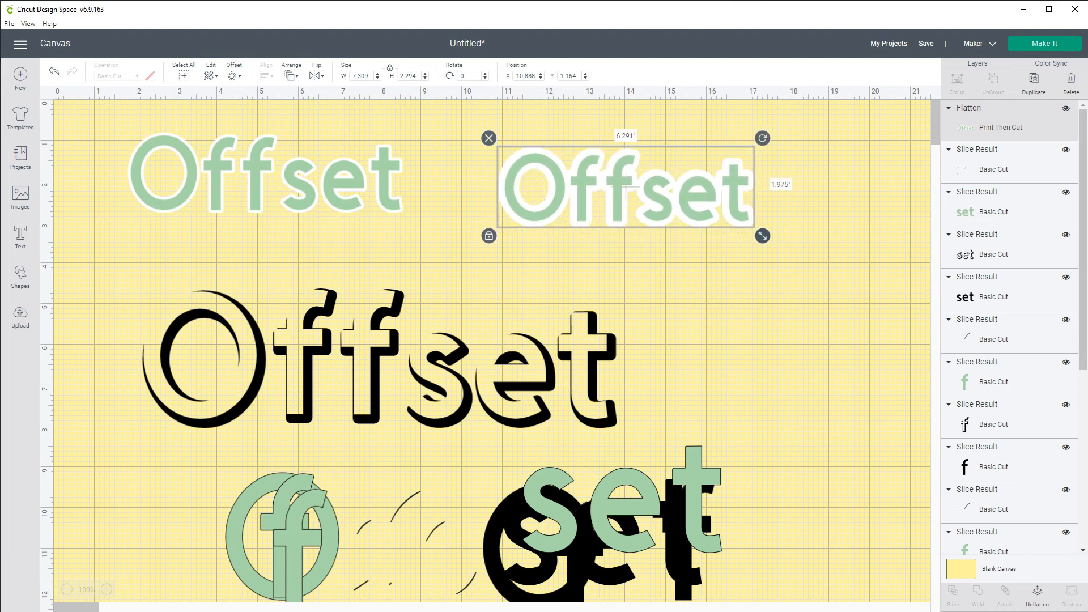
click(807, 277)
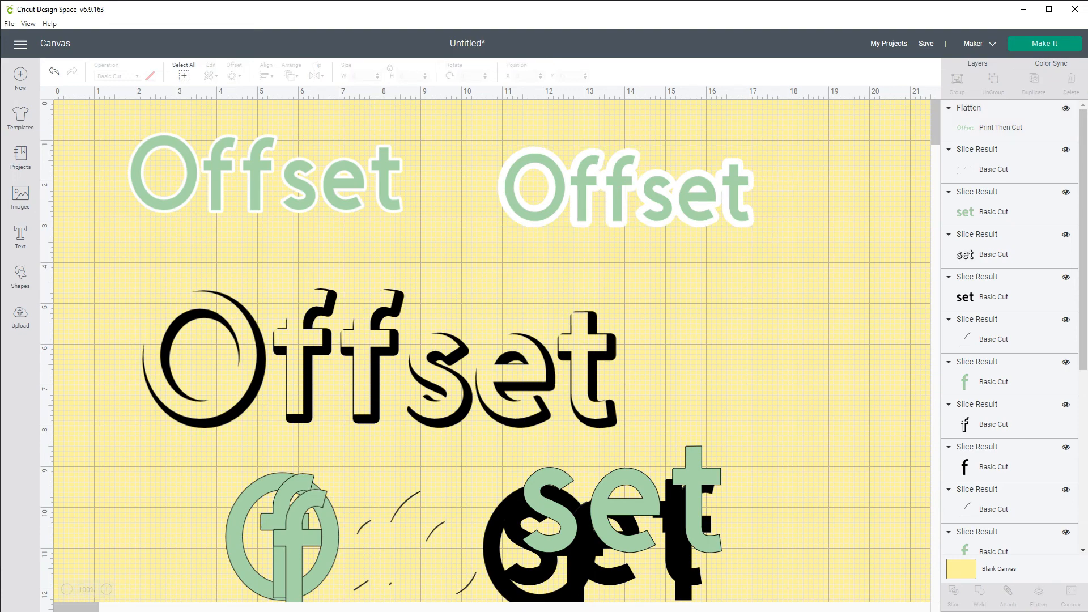
Move the black shadow outline word to about X 6.869, Y 4.014 and delete all the leftover slice pieces below it
drag(102, 270, 740, 425)
drag(379, 356, 570, 331)
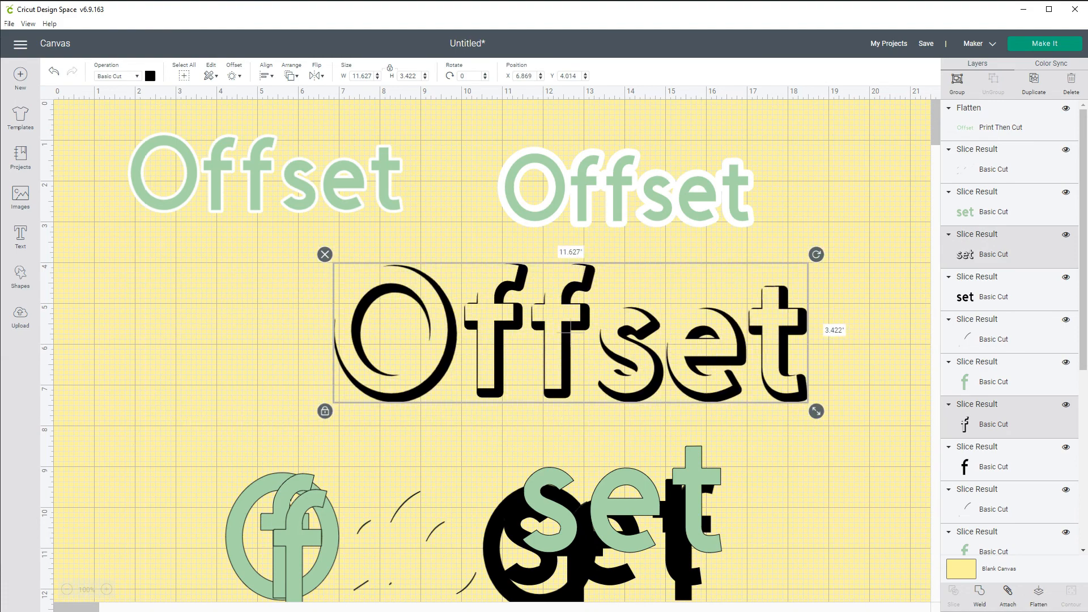
drag(189, 454, 806, 590)
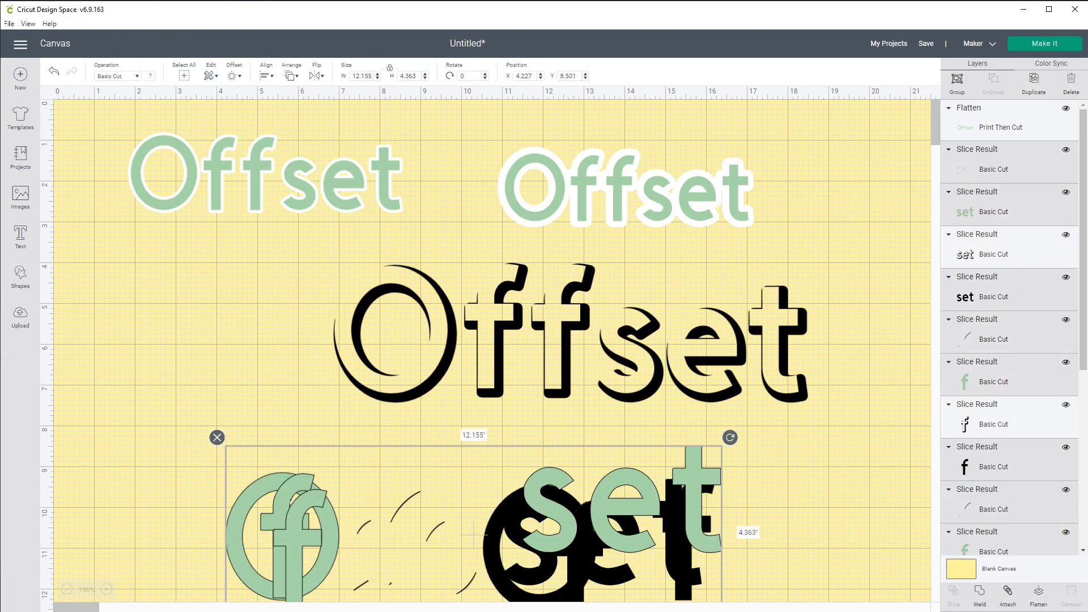
key(Delete)
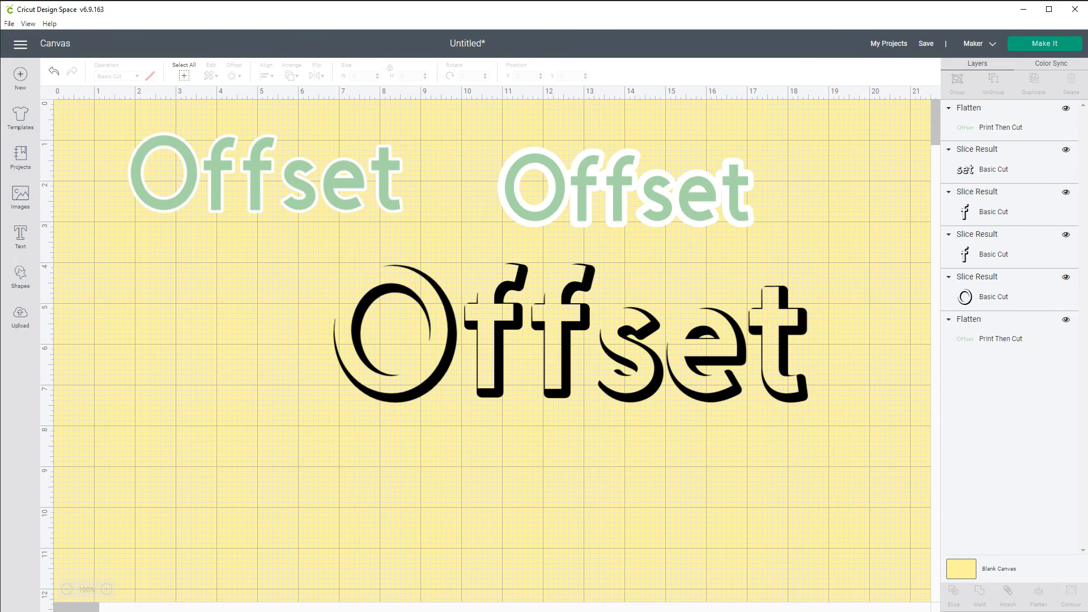
Align the four shadow outline pieces of the word along their bottom edges
drag(248, 315, 864, 394)
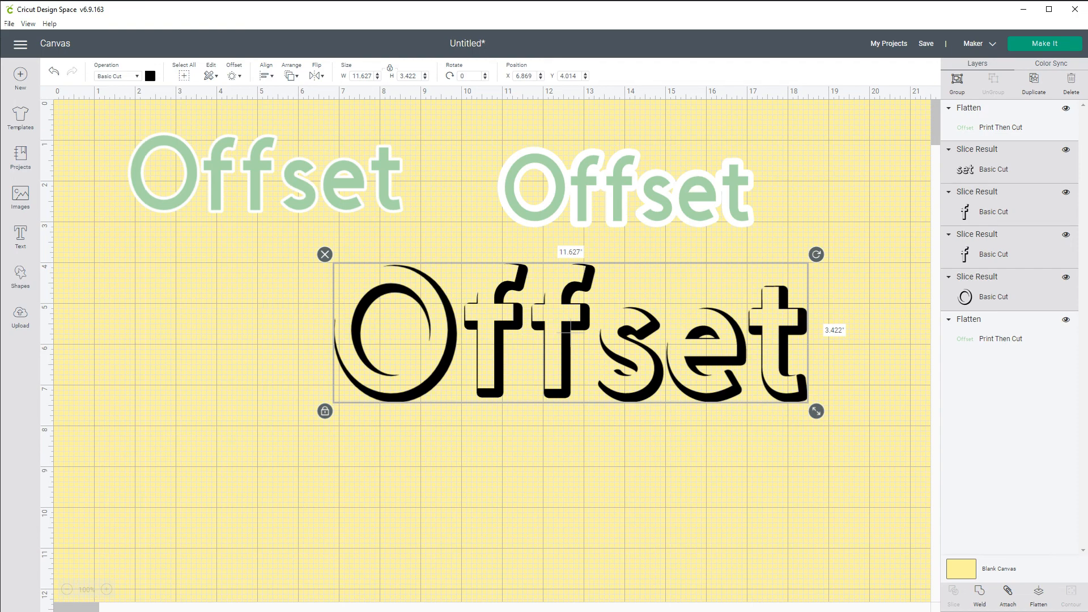
click(266, 75)
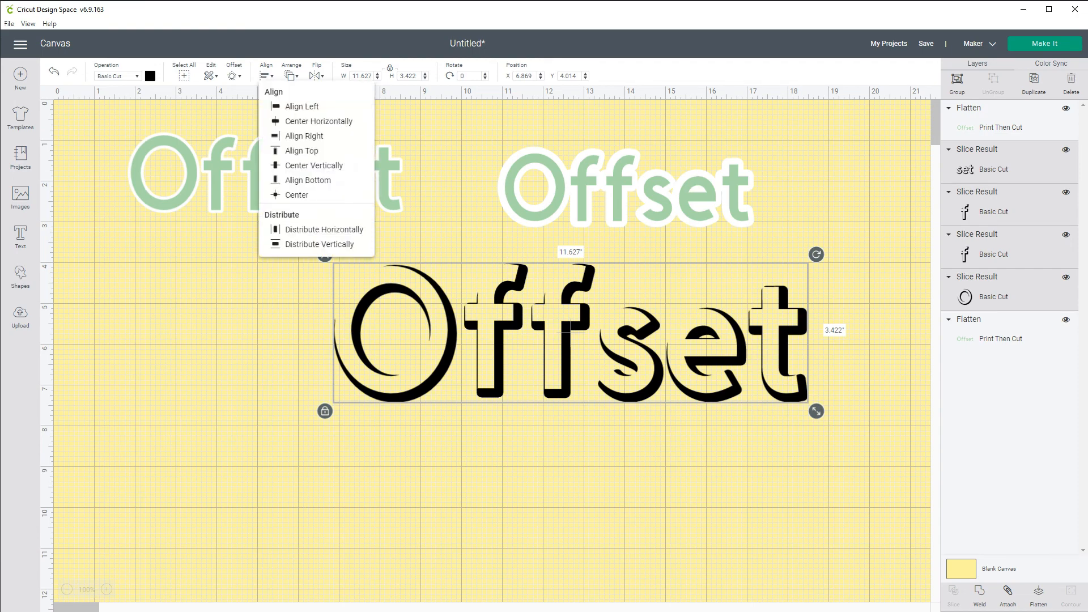
click(308, 180)
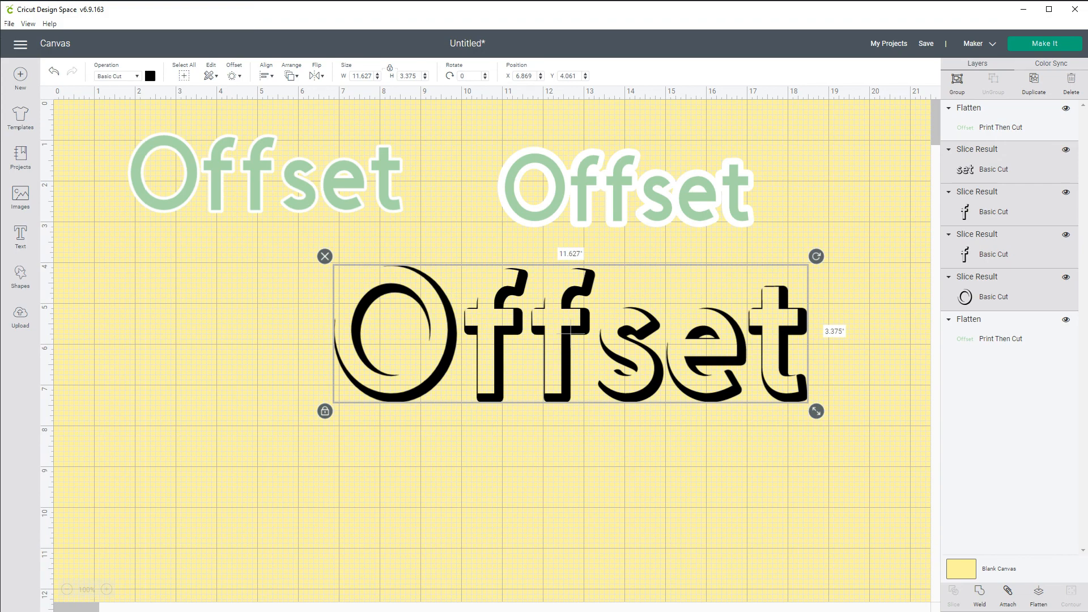
Group and attach the shadow outline pieces as one word, placed at about X 2.257, Y 4.394
click(957, 83)
drag(571, 334, 382, 348)
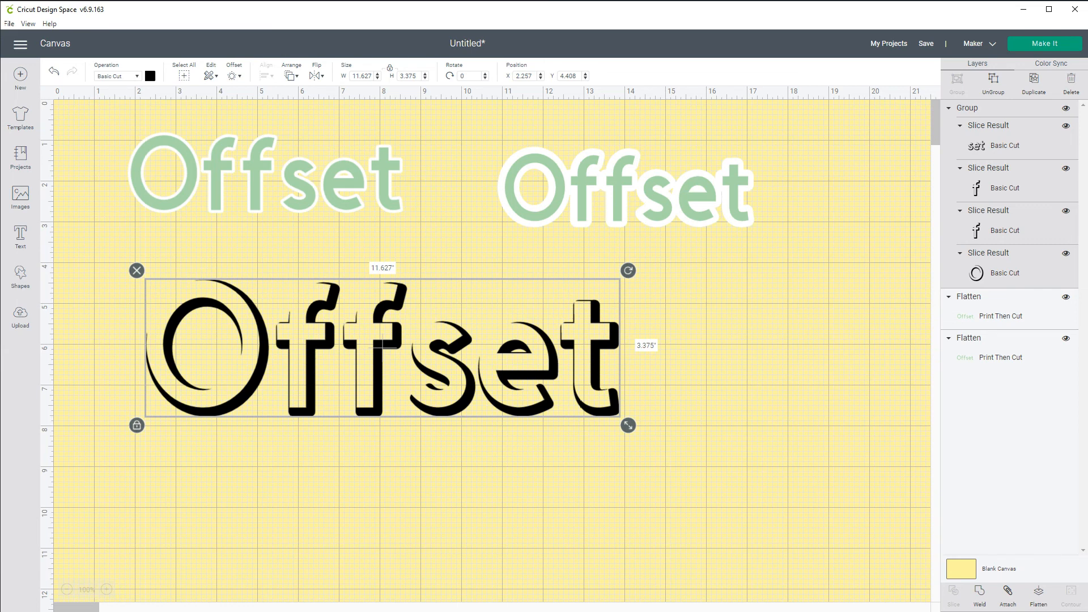
click(1007, 596)
drag(382, 342, 382, 341)
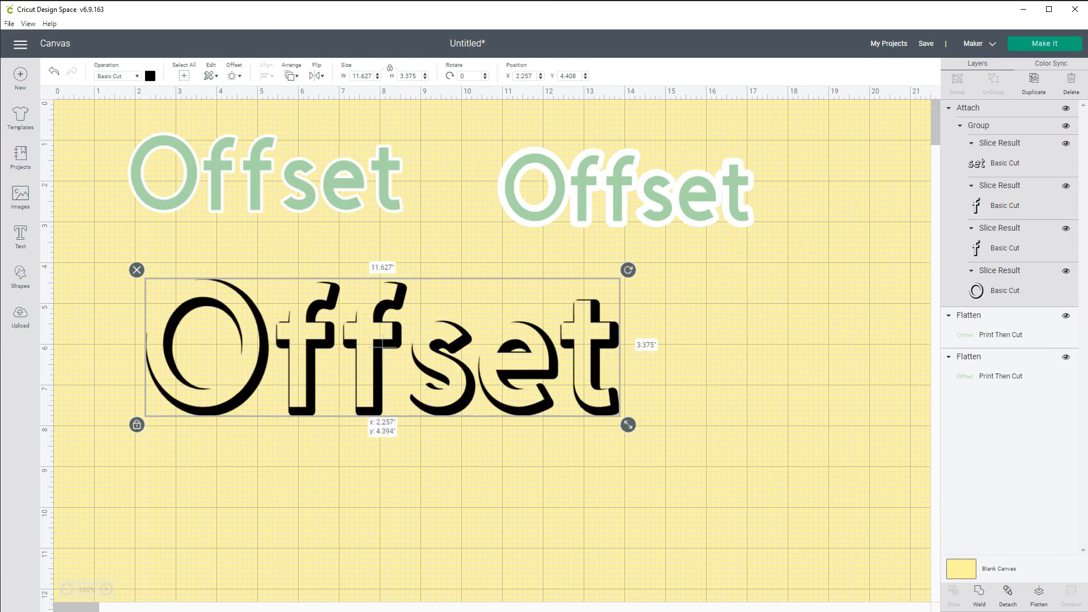
In the mat preview, try moving the Basic Cut outline word to a new mat with light orange material, and return to the canvas
click(1044, 44)
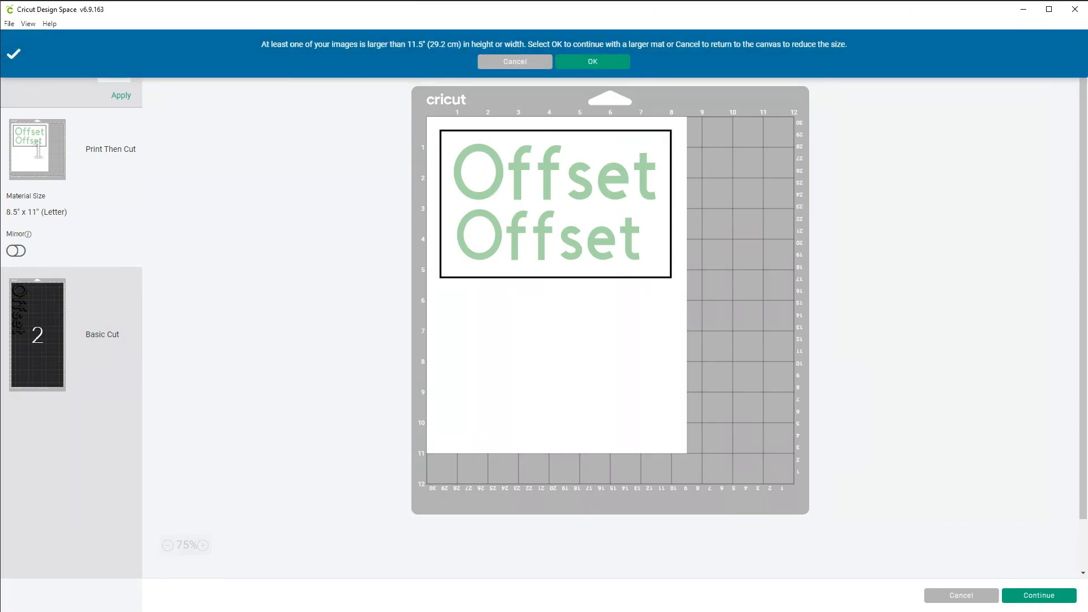
click(37, 335)
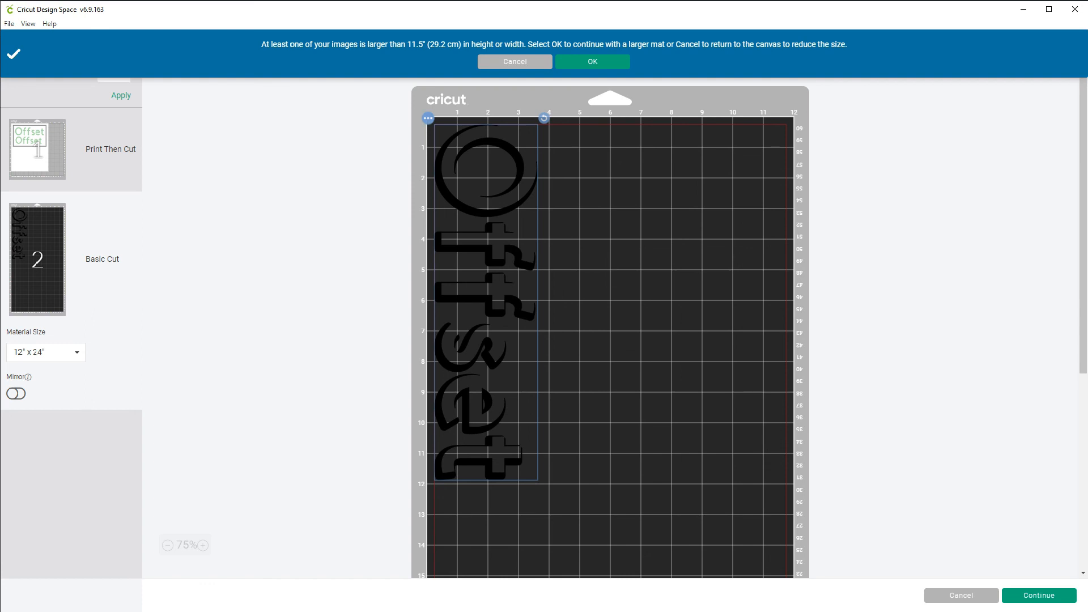
click(428, 118)
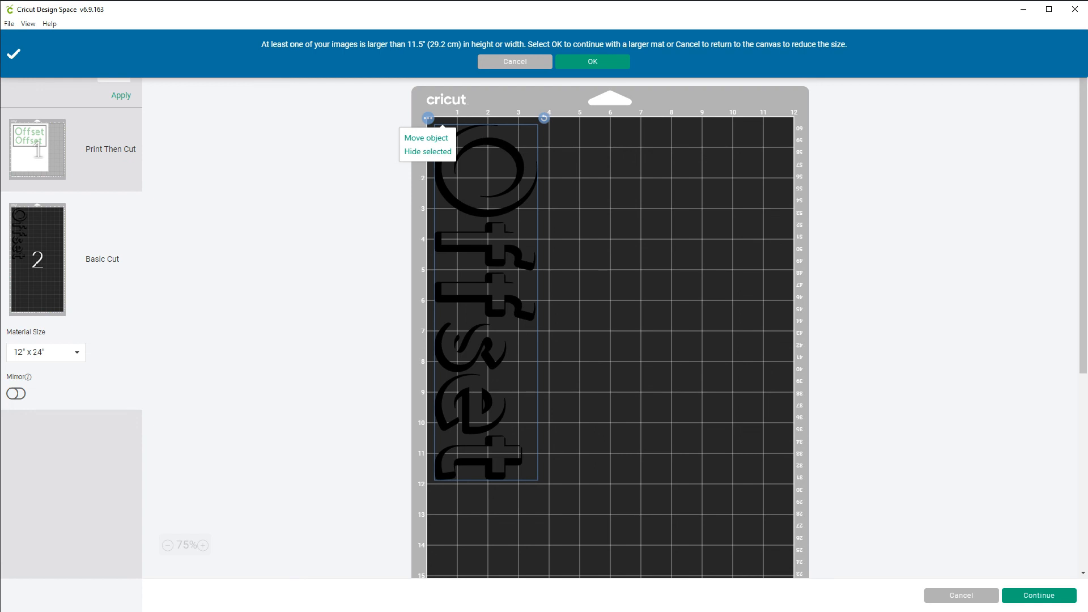
click(426, 138)
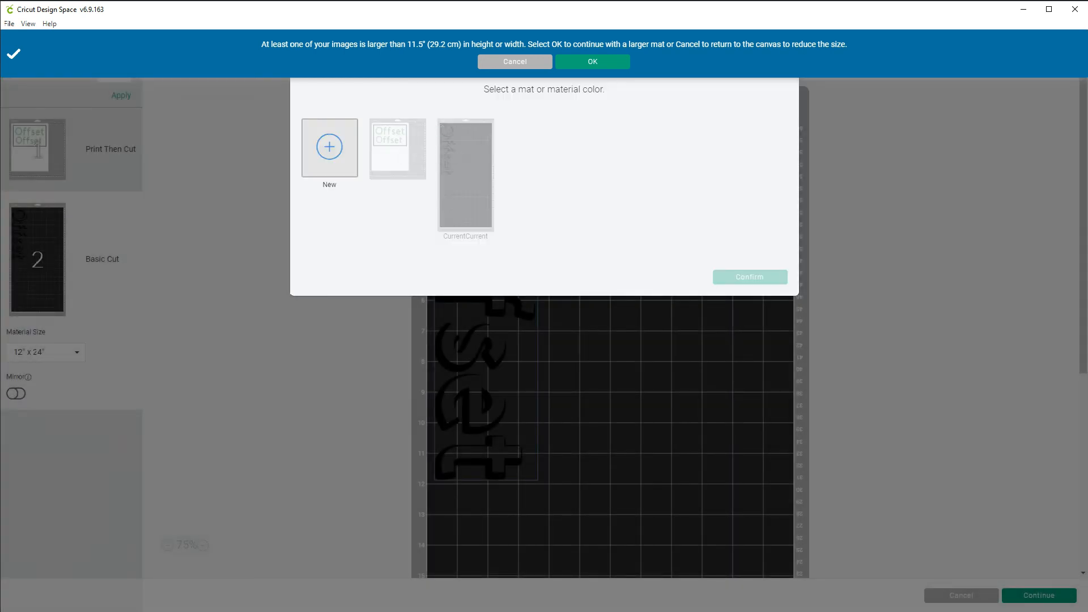
click(329, 147)
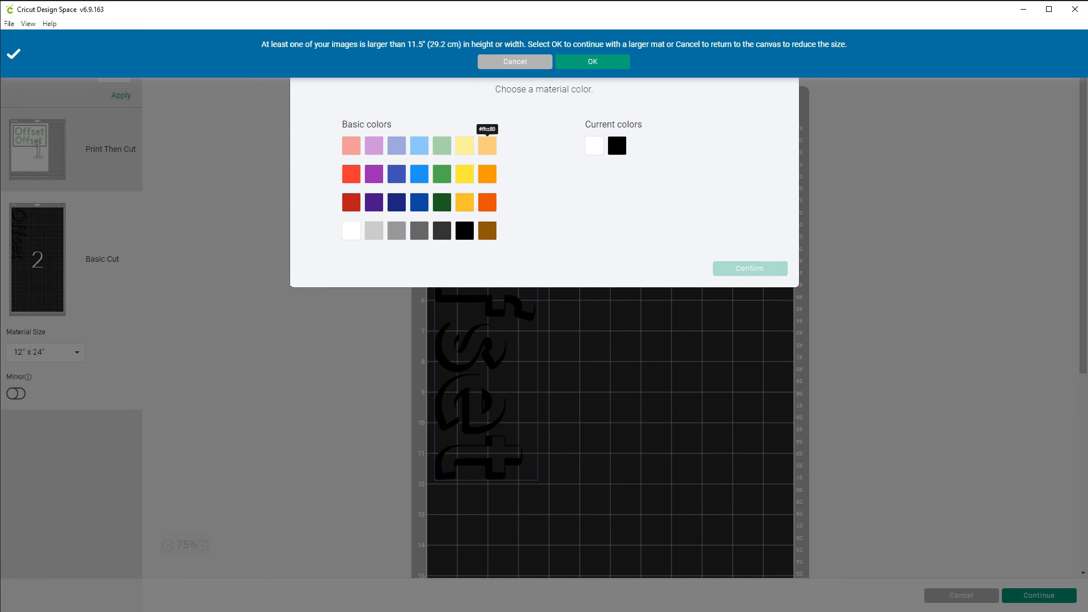
click(487, 145)
click(750, 268)
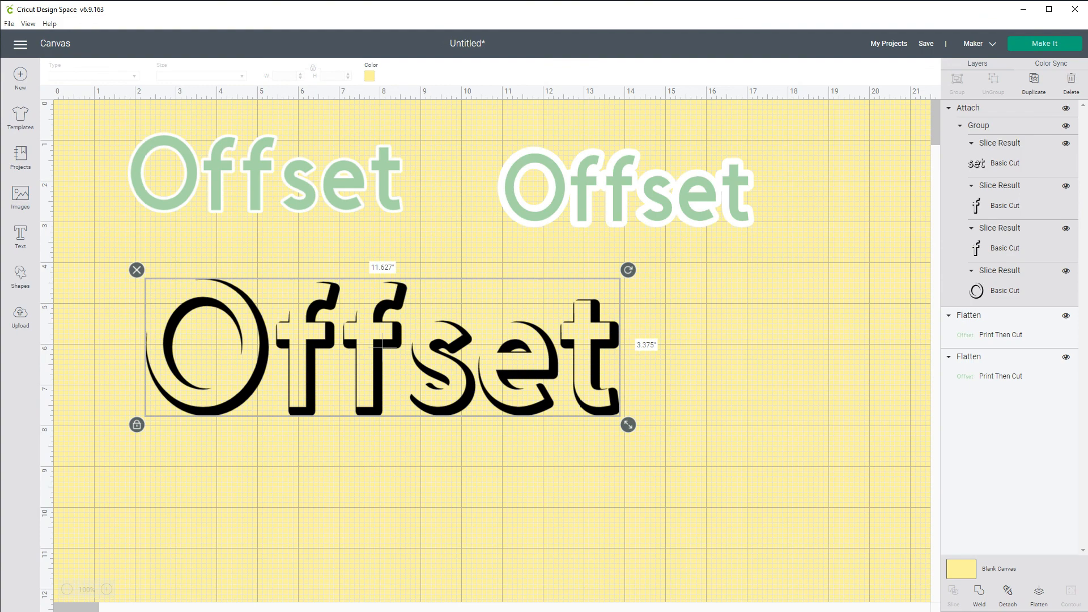
key(Escape)
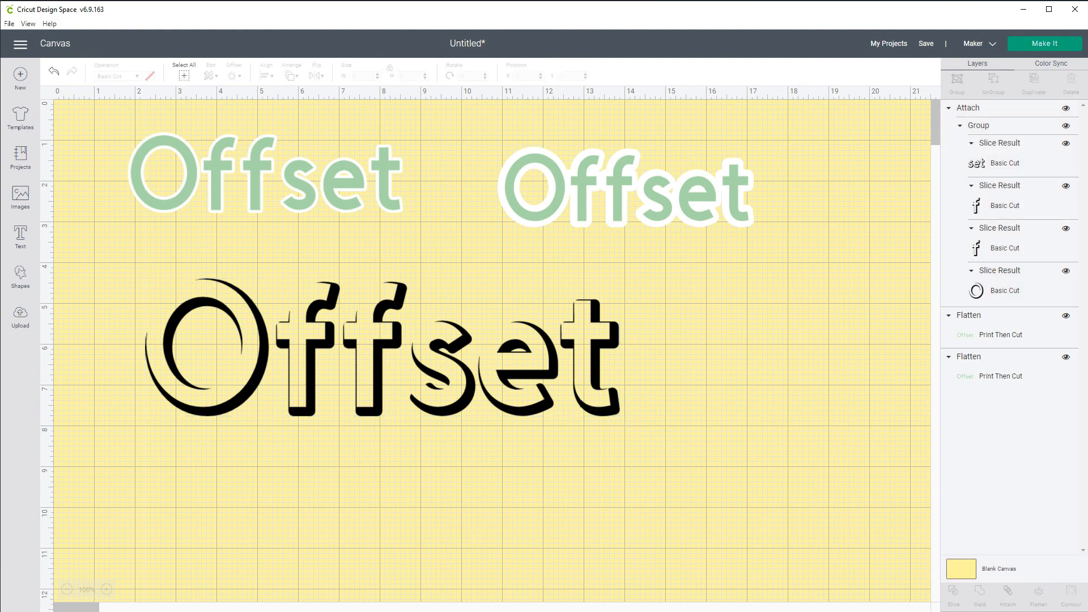